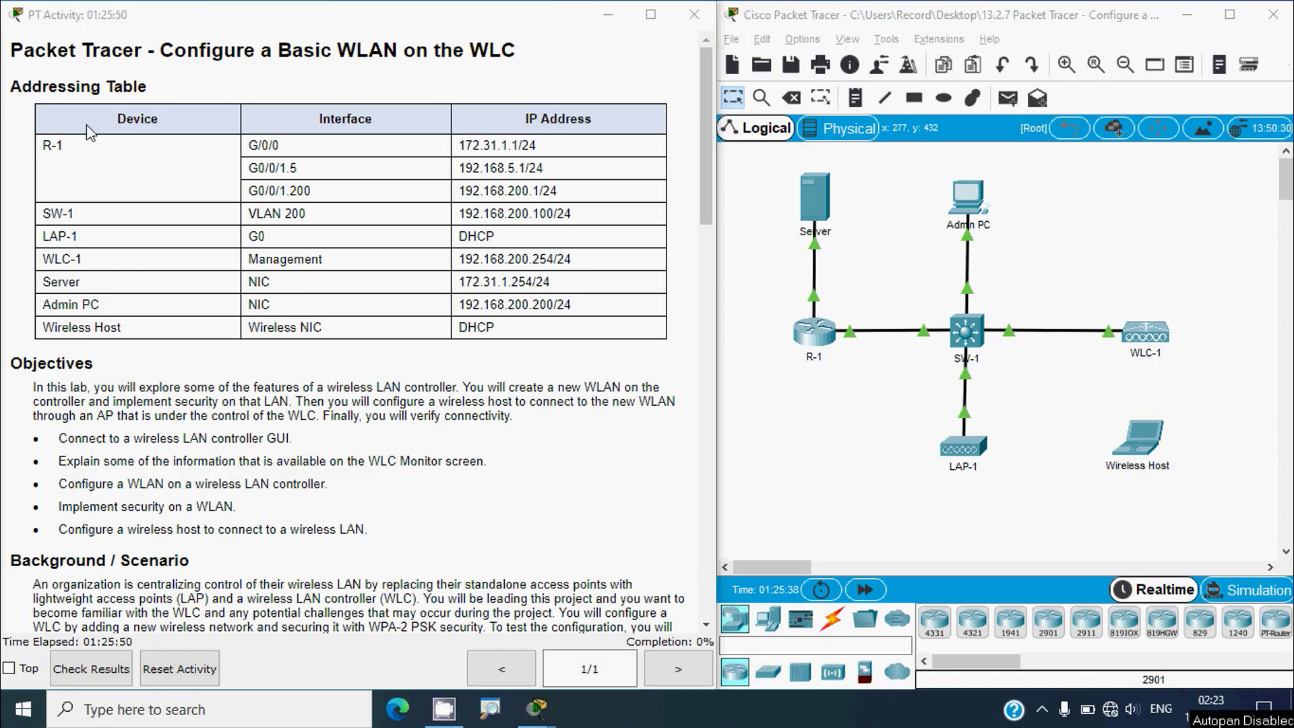
Step: Copy WLC-1's management address 192.168.200.254 from the activity instructions
{"action": "scroll", "coordinate": [228, 405], "scroll_direction": "down", "scroll_amount": 1}
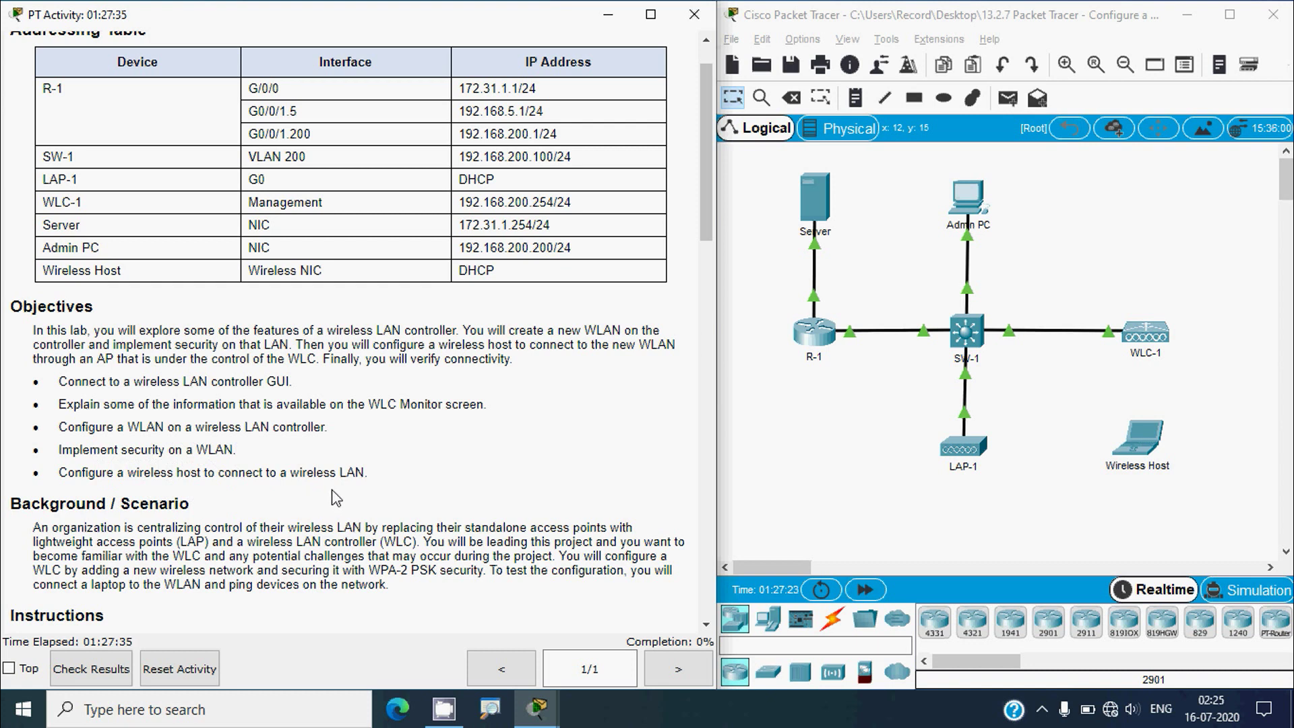
{"action": "scroll", "coordinate": [337, 499], "scroll_direction": "down", "scroll_amount": 3}
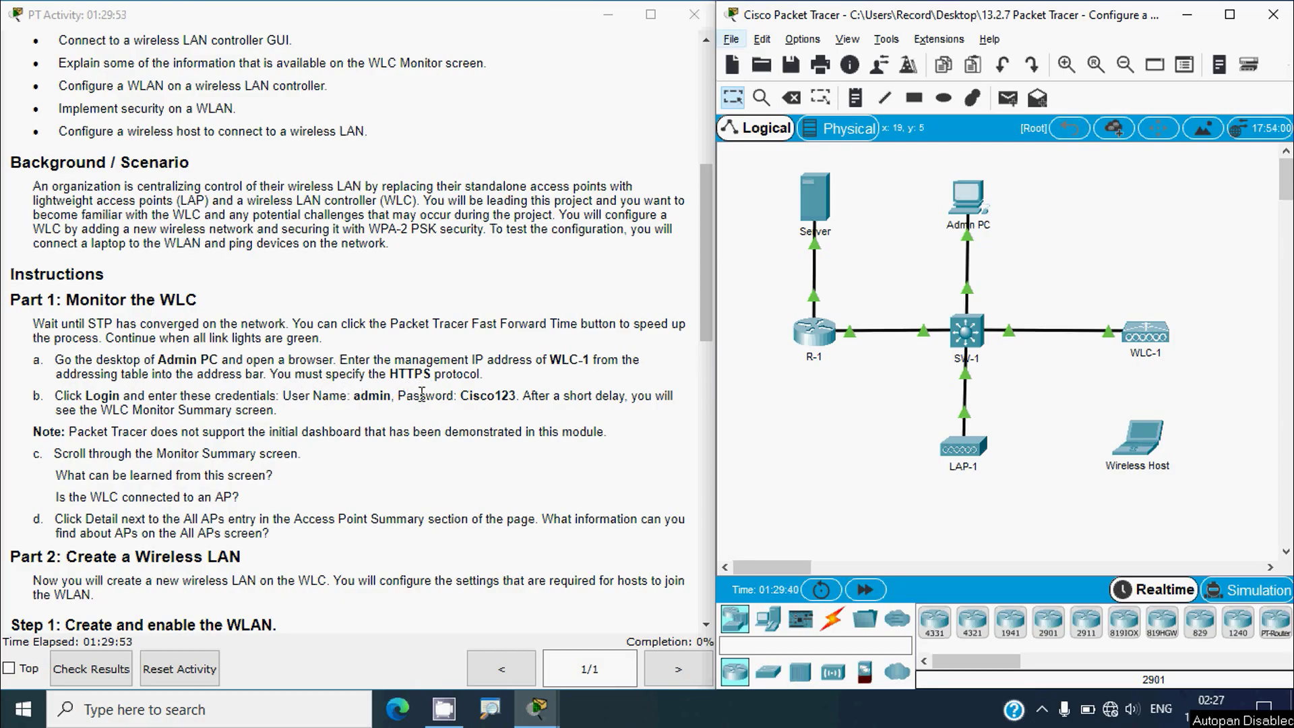
{"action": "left_click", "coordinate": [706, 291]}
{"action": "left_click_drag", "start_coordinate": [706, 291], "coordinate": [696, 195]}
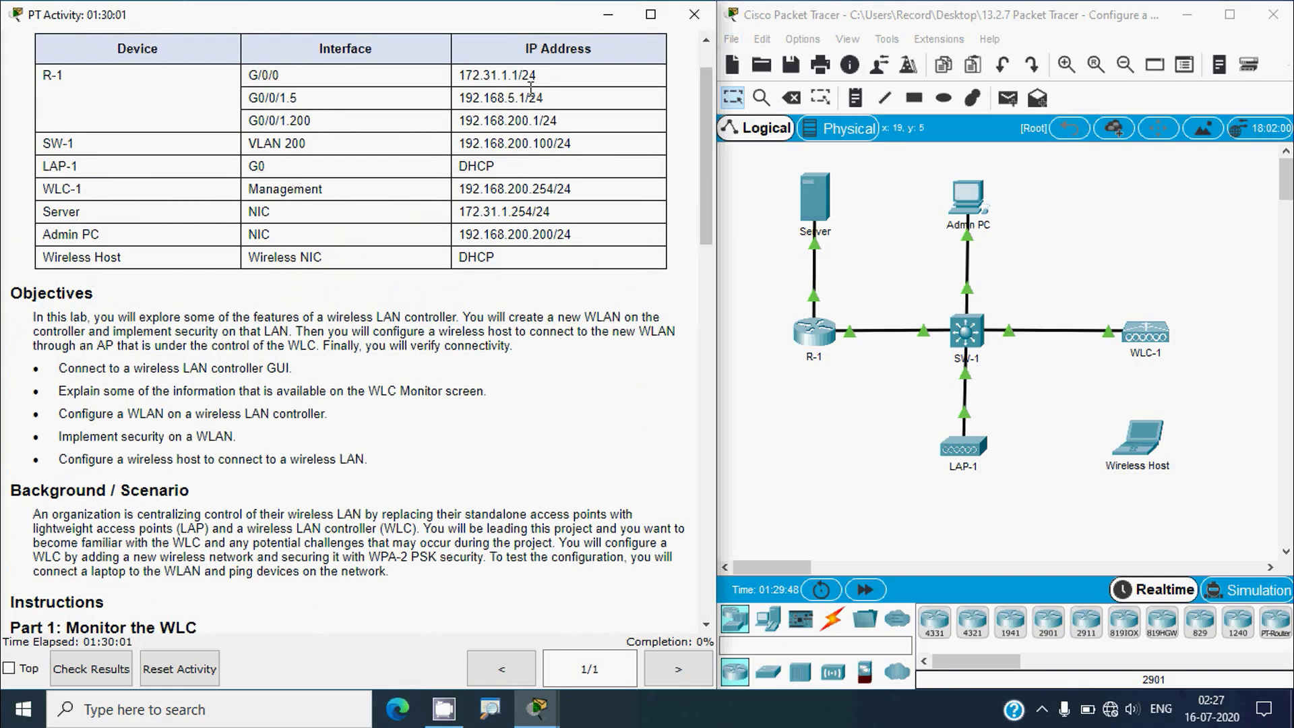
{"action": "left_click_drag", "start_coordinate": [460, 188], "coordinate": [553, 191]}
{"action": "key", "text": "ctrl+c"}
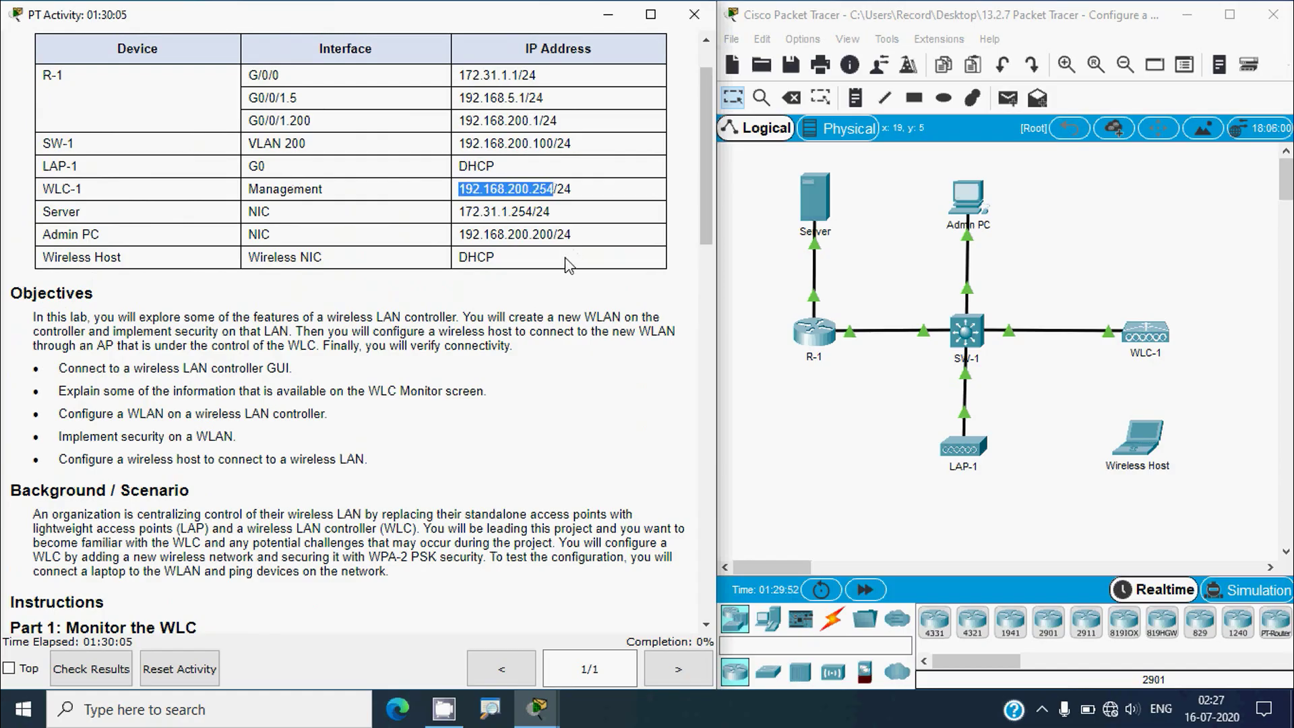
{"action": "left_click_drag", "start_coordinate": [705, 209], "coordinate": [705, 223]}
{"action": "left_click_drag", "start_coordinate": [714, 289], "coordinate": [713, 322]}
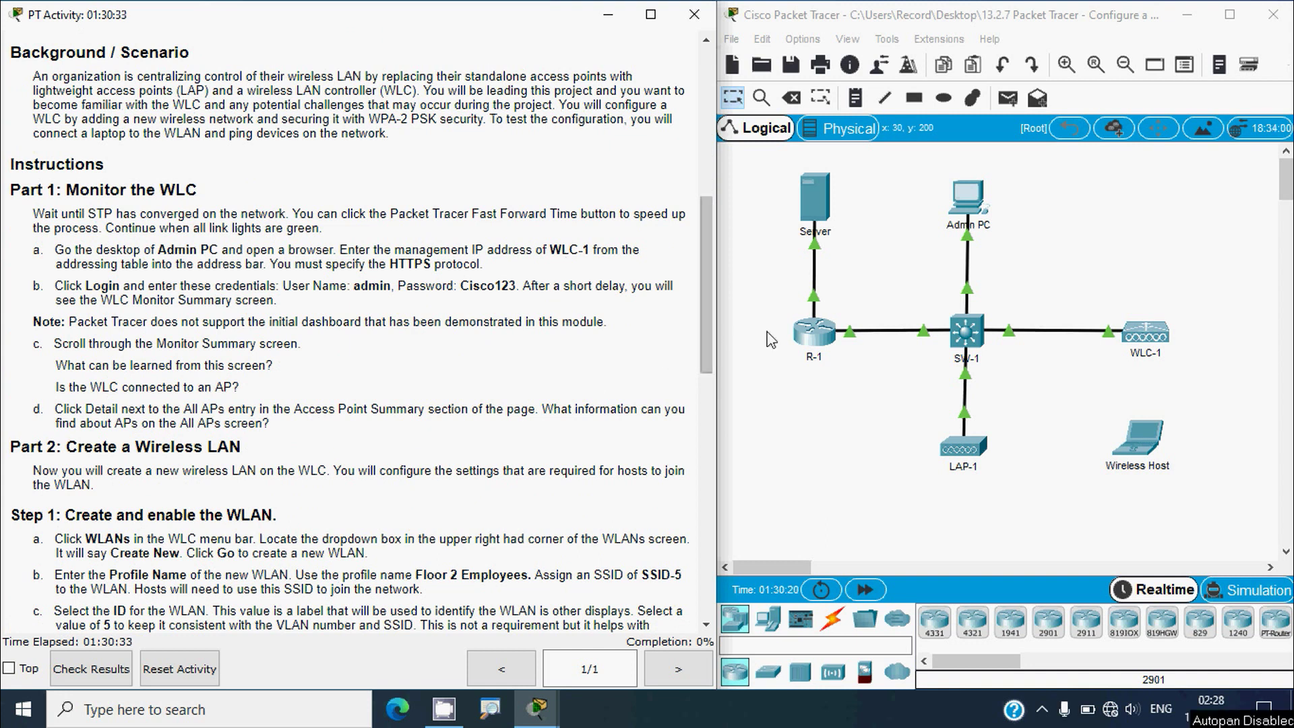
{"action": "left_click", "coordinate": [967, 204]}
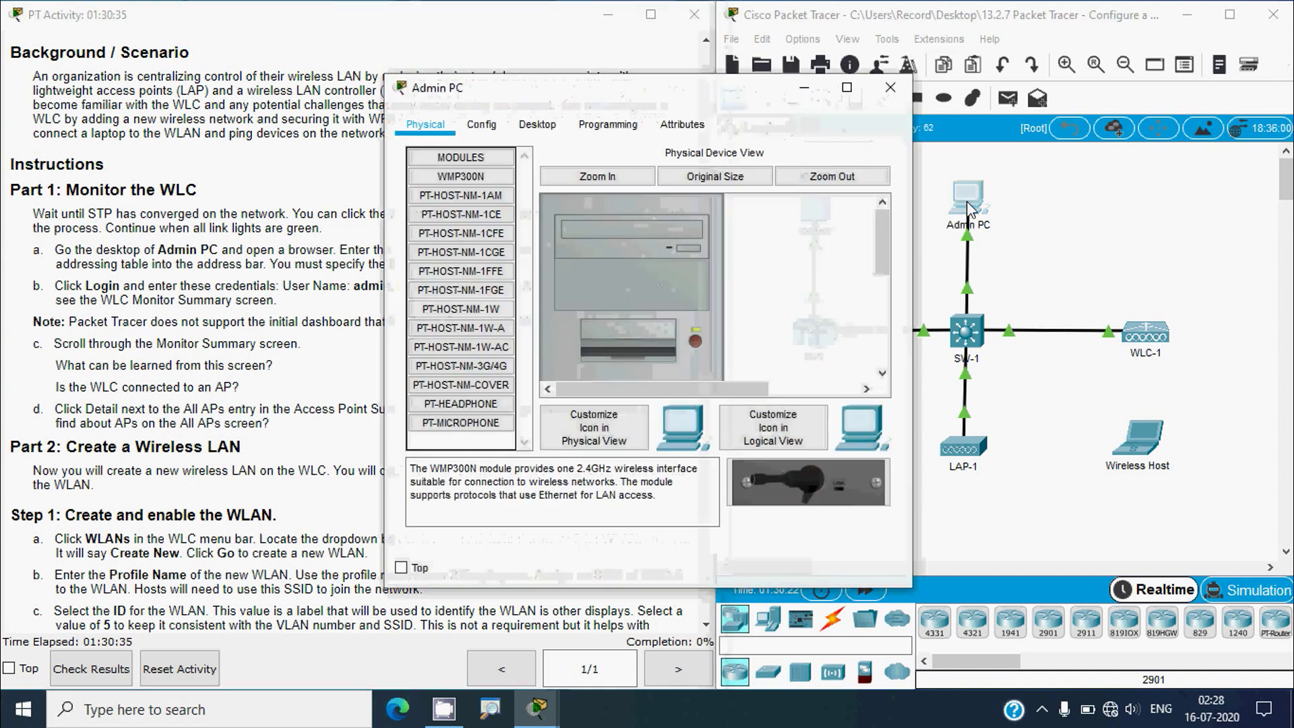
{"action": "left_click", "coordinate": [539, 126]}
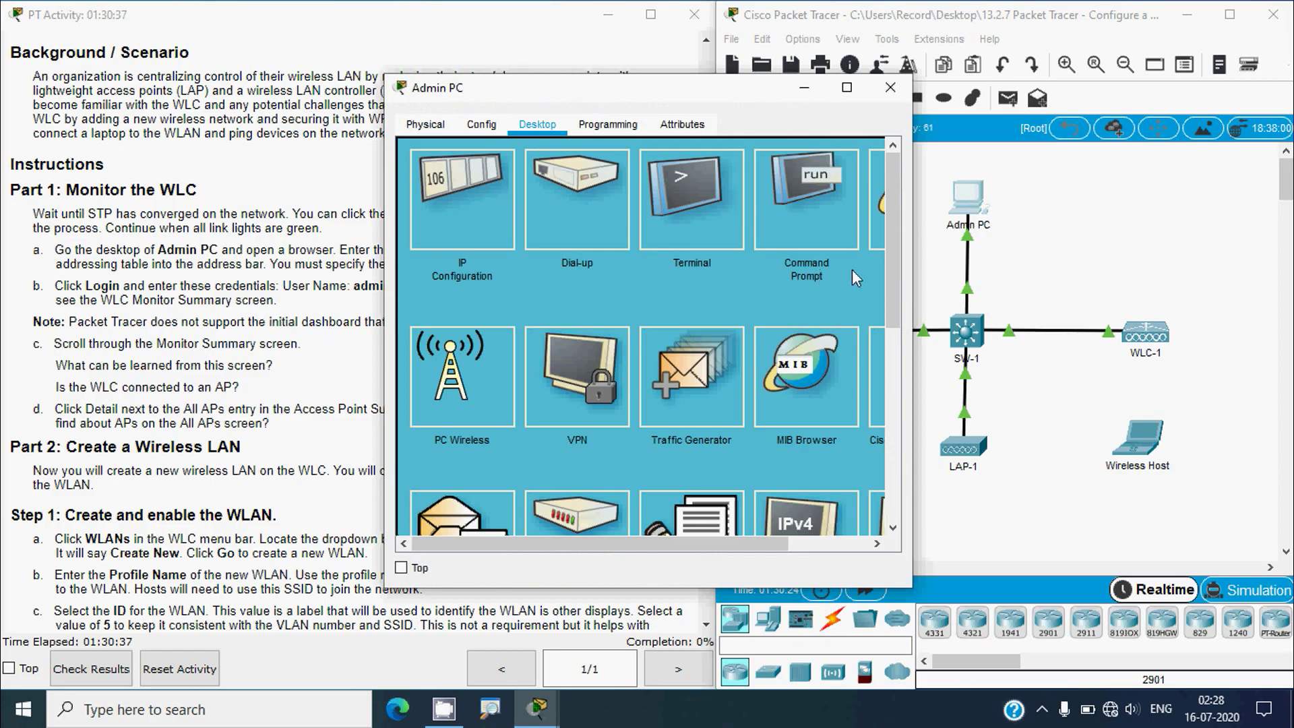
{"action": "left_click_drag", "start_coordinate": [912, 222], "coordinate": [1058, 220]}
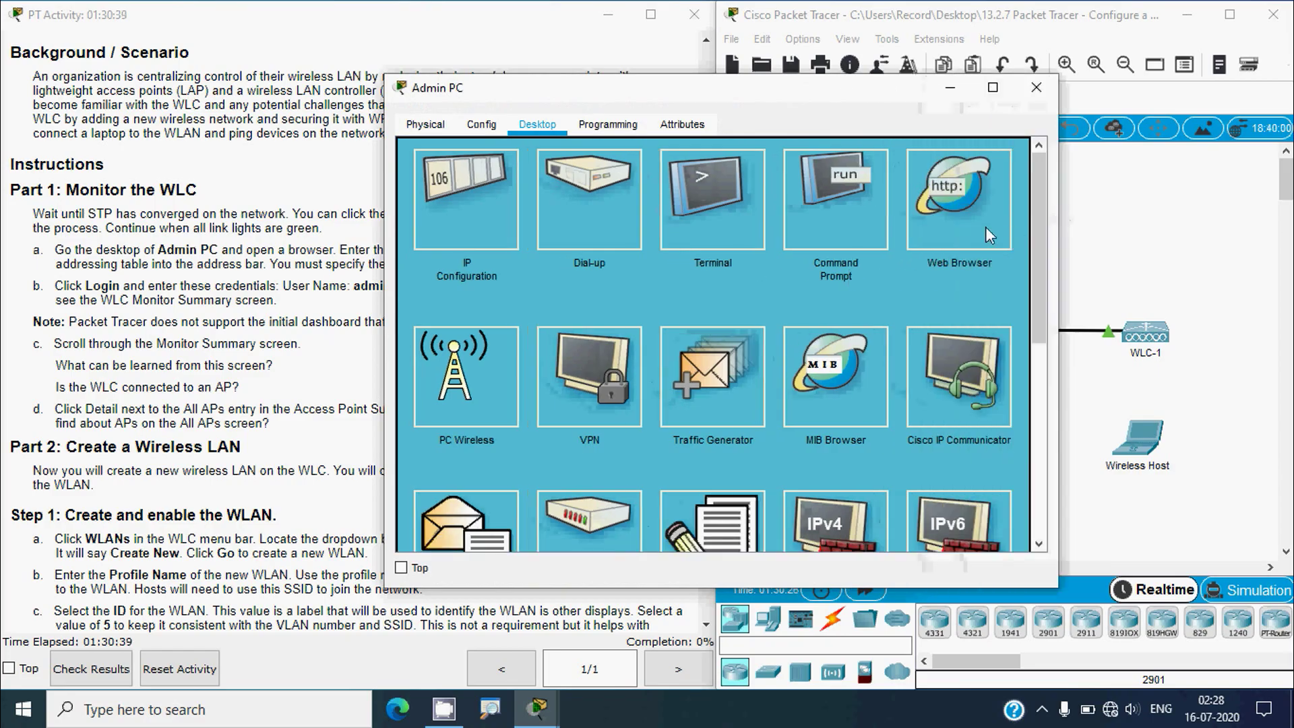
{"action": "left_click", "coordinate": [964, 216]}
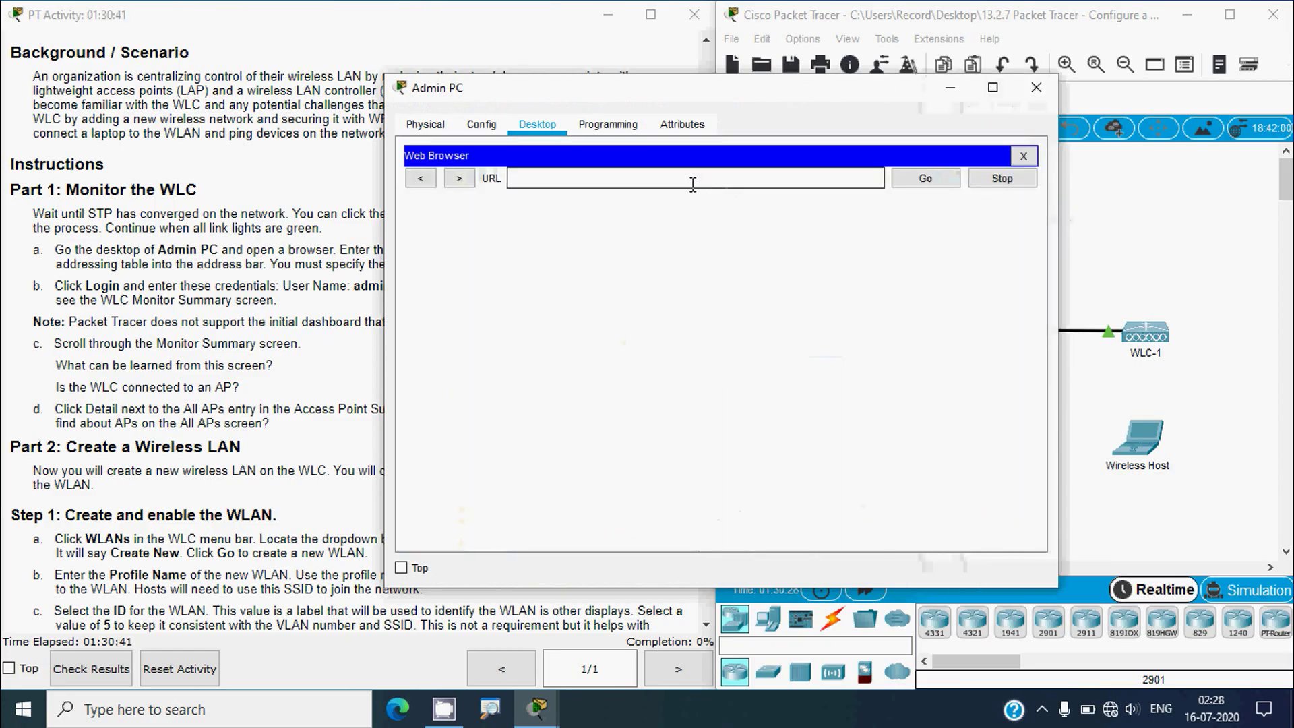
{"action": "key", "text": "ctrl+v"}
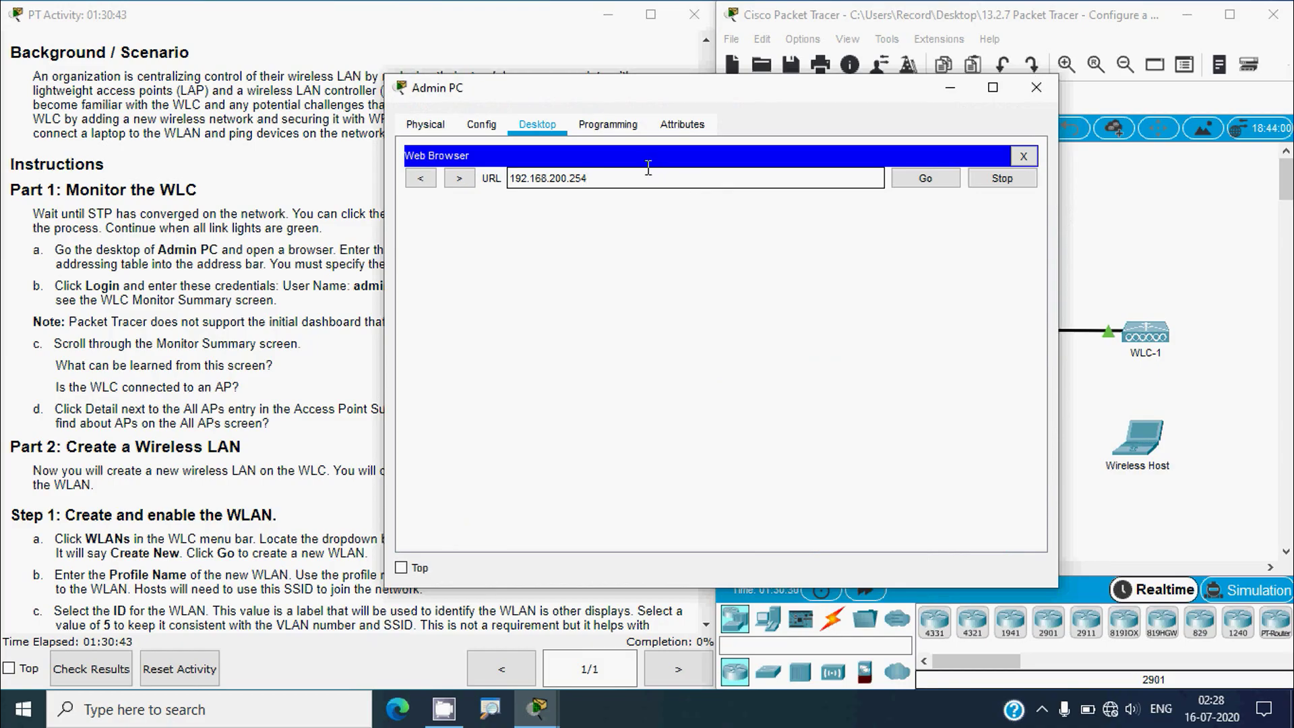
{"action": "left_click_drag", "start_coordinate": [571, 97], "coordinate": [521, 99]}
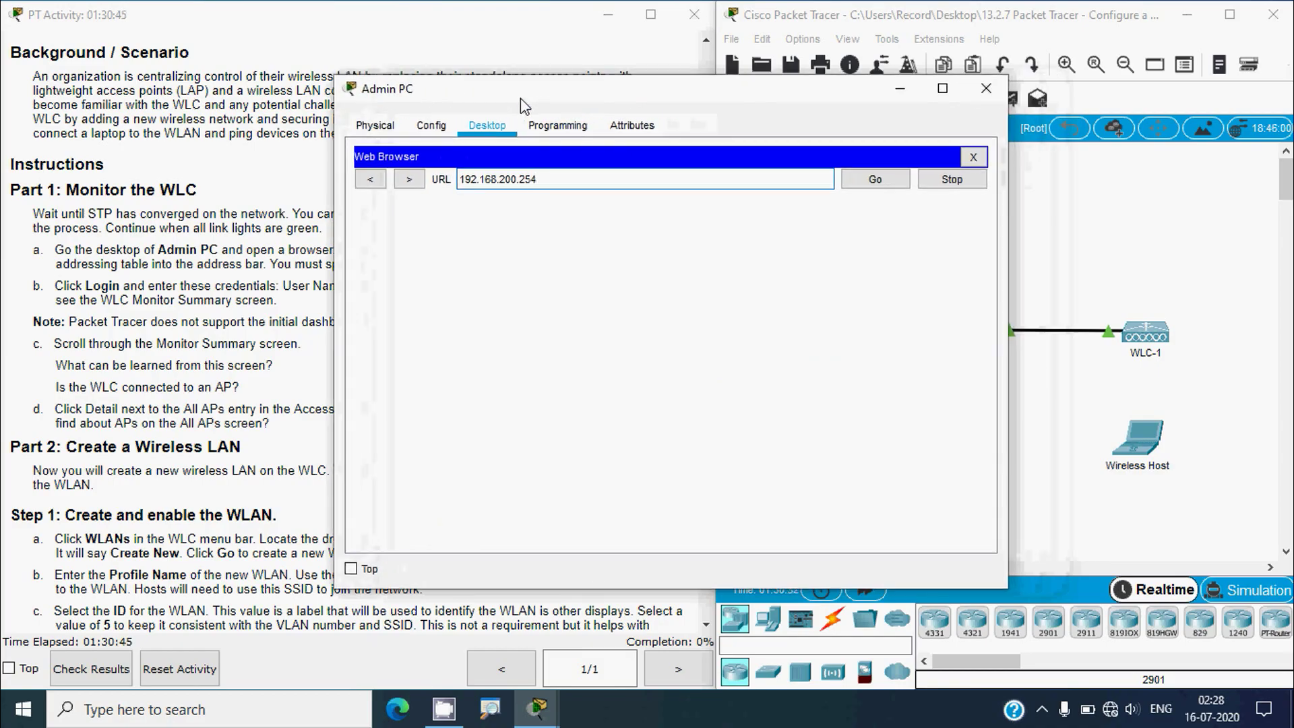
{"action": "left_click", "coordinate": [869, 186]}
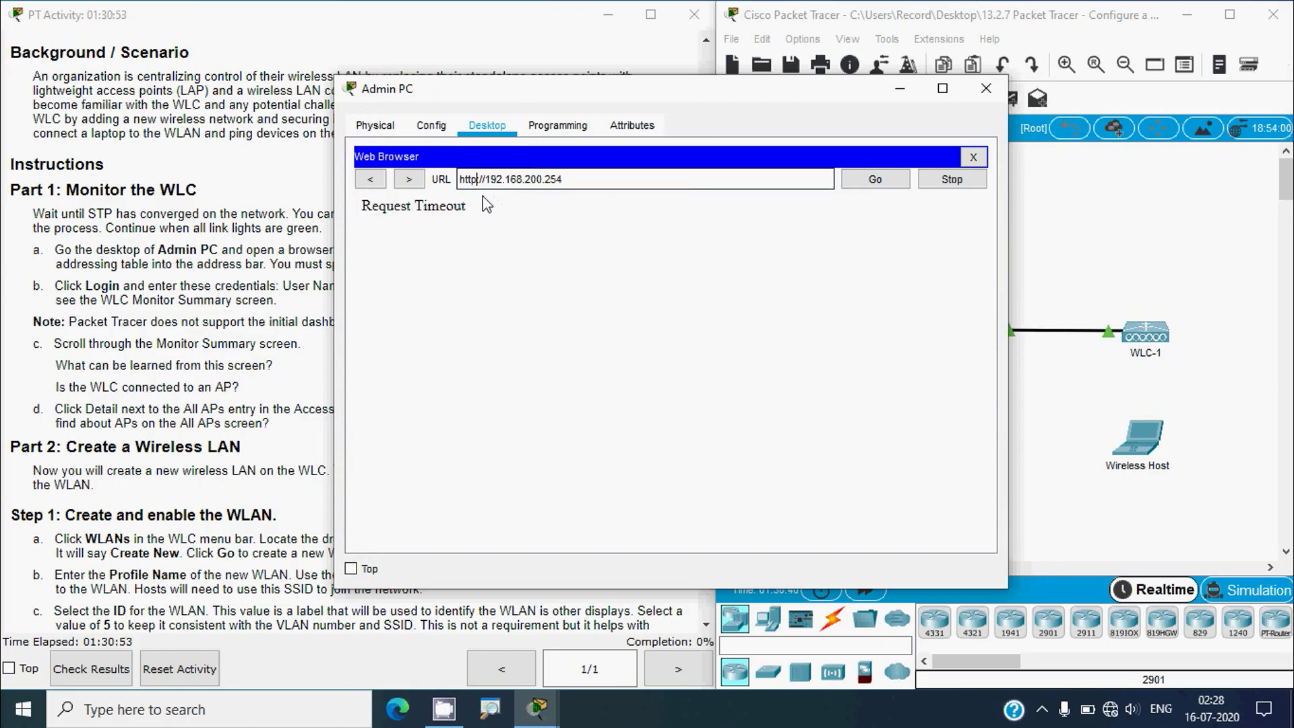
{"action": "type", "text": "s"}
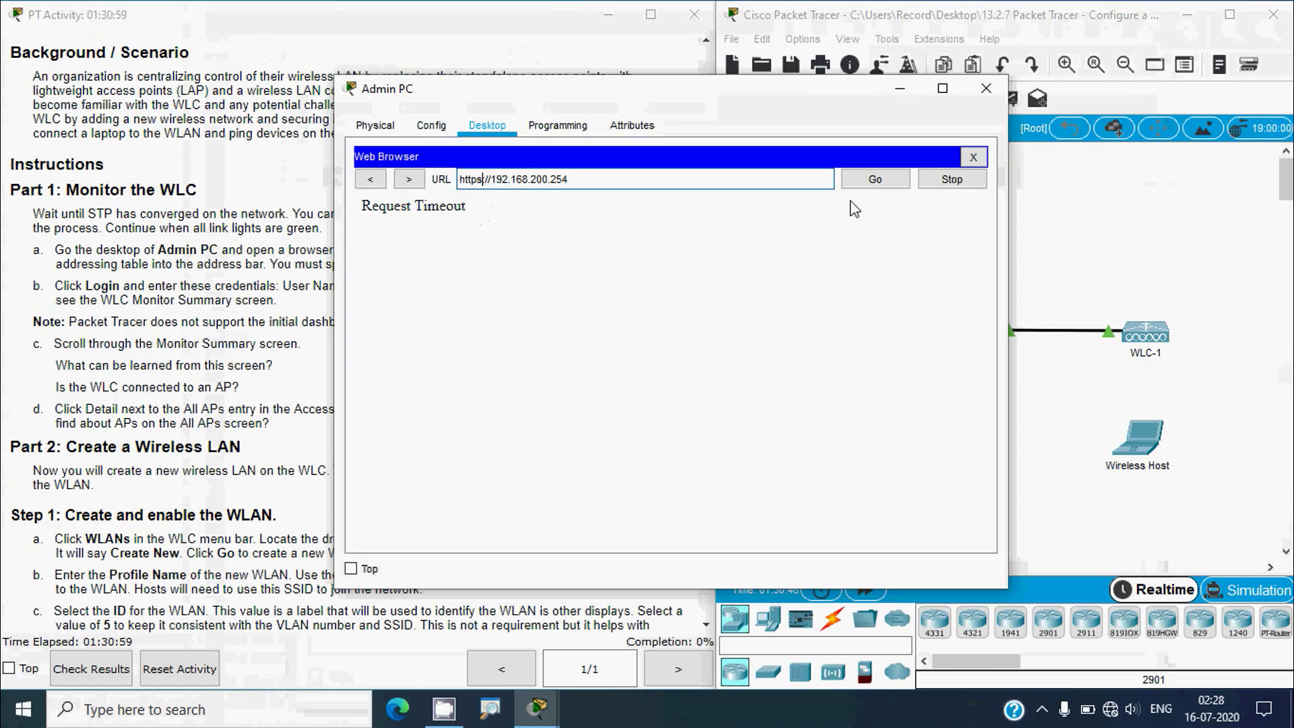
{"action": "type", "text": ":"}
{"action": "left_click", "coordinate": [862, 186]}
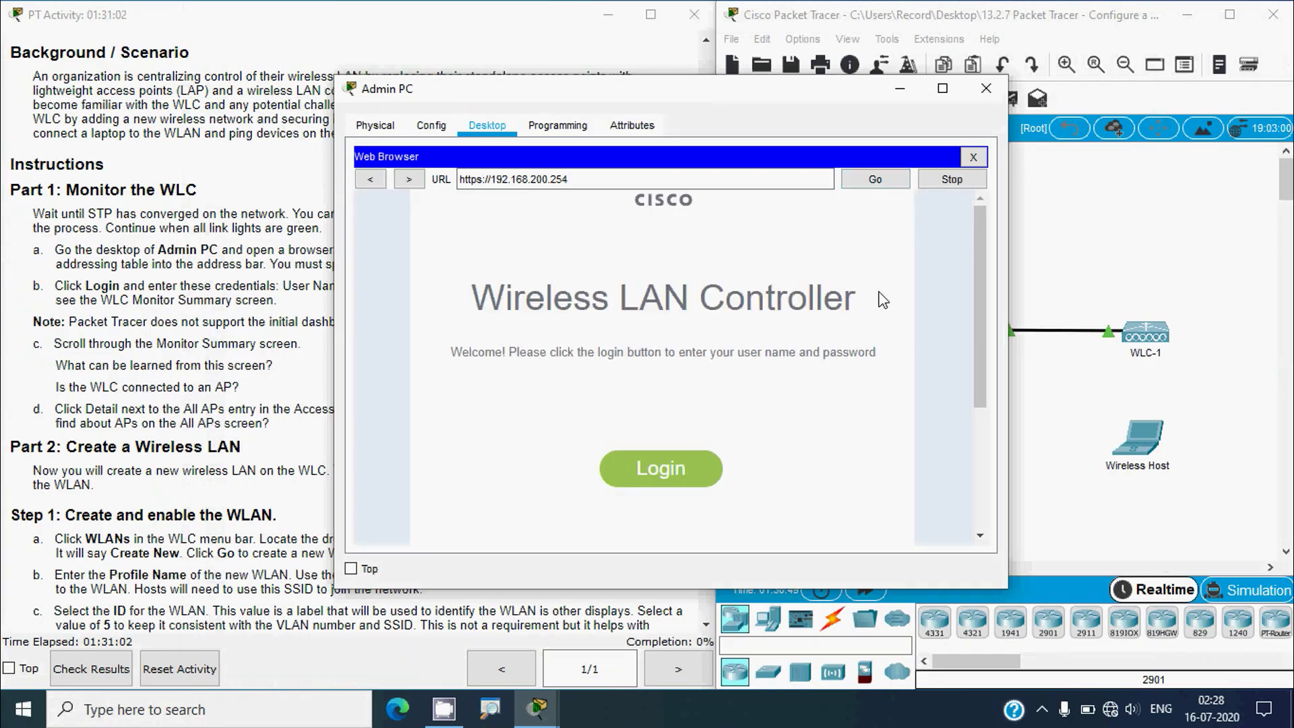
Step: Log in to the controller as user admin with the password from the instructions
{"action": "left_click", "coordinate": [125, 296]}
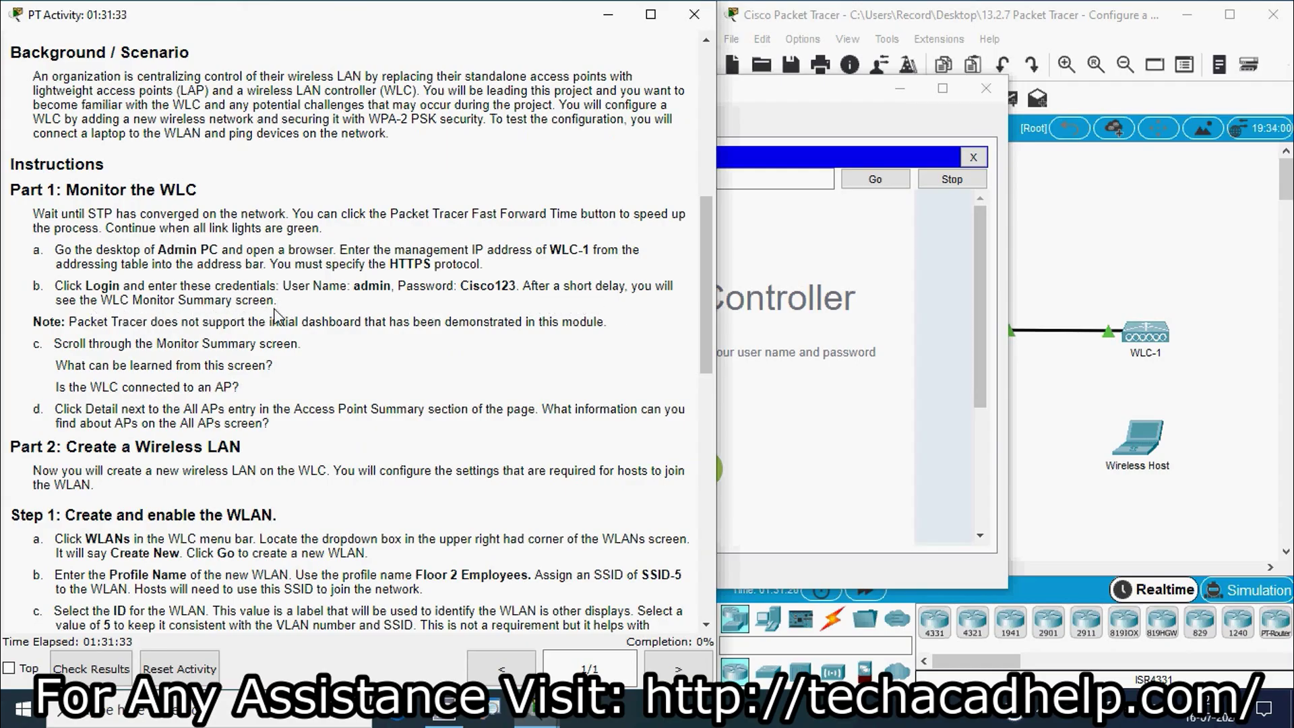
{"action": "left_click", "coordinate": [933, 394]}
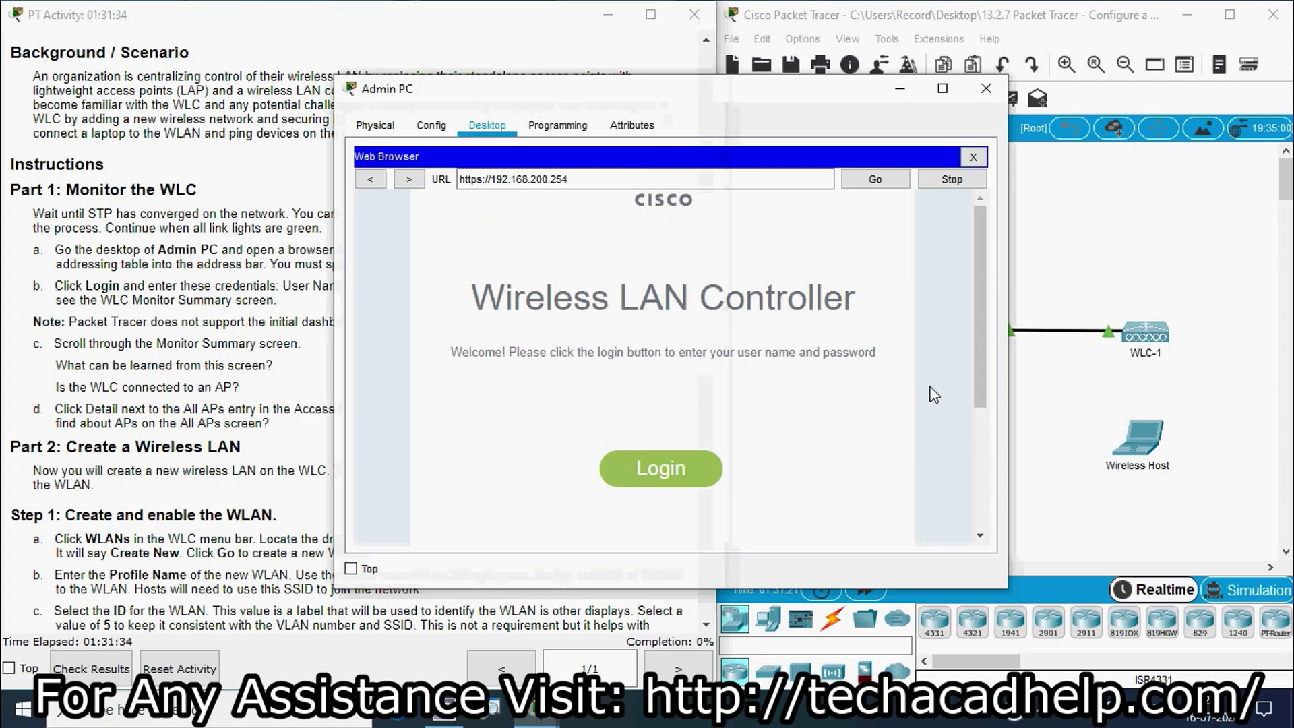
{"action": "left_click", "coordinate": [670, 471]}
{"action": "left_click_drag", "start_coordinate": [560, 110], "coordinate": [746, 110]}
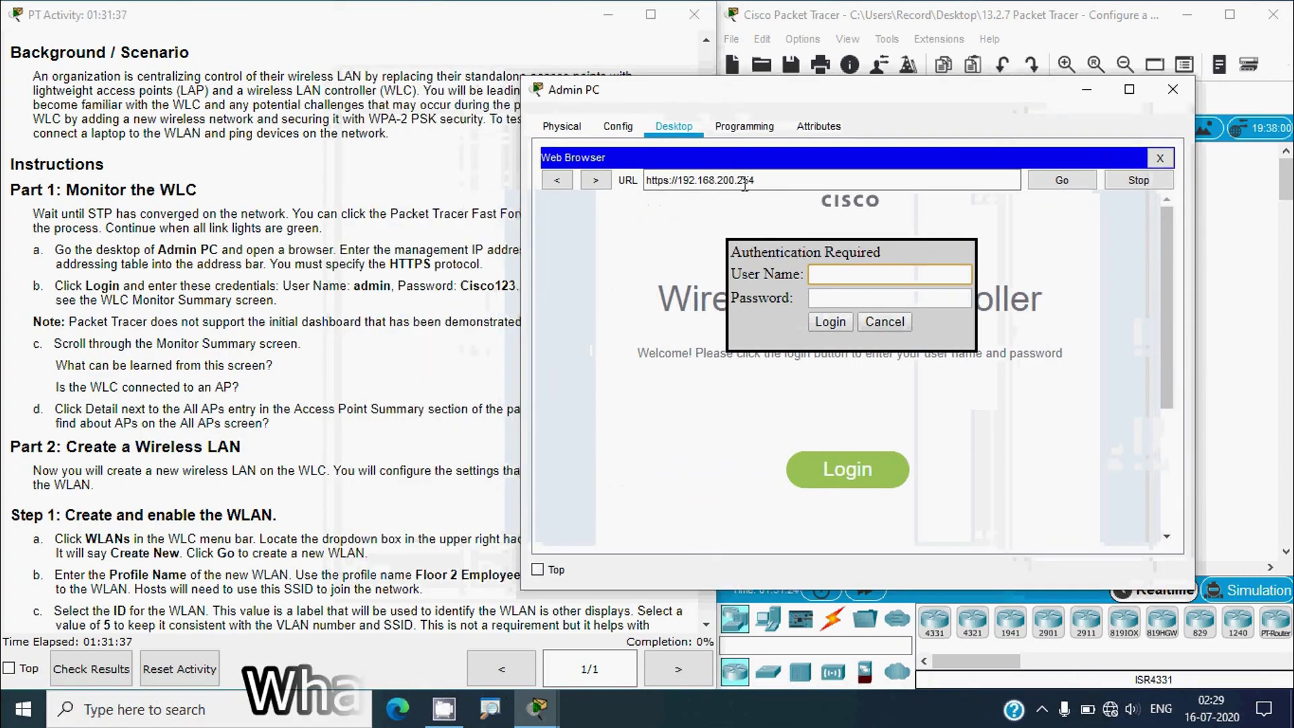
{"action": "type", "text": "admin"}
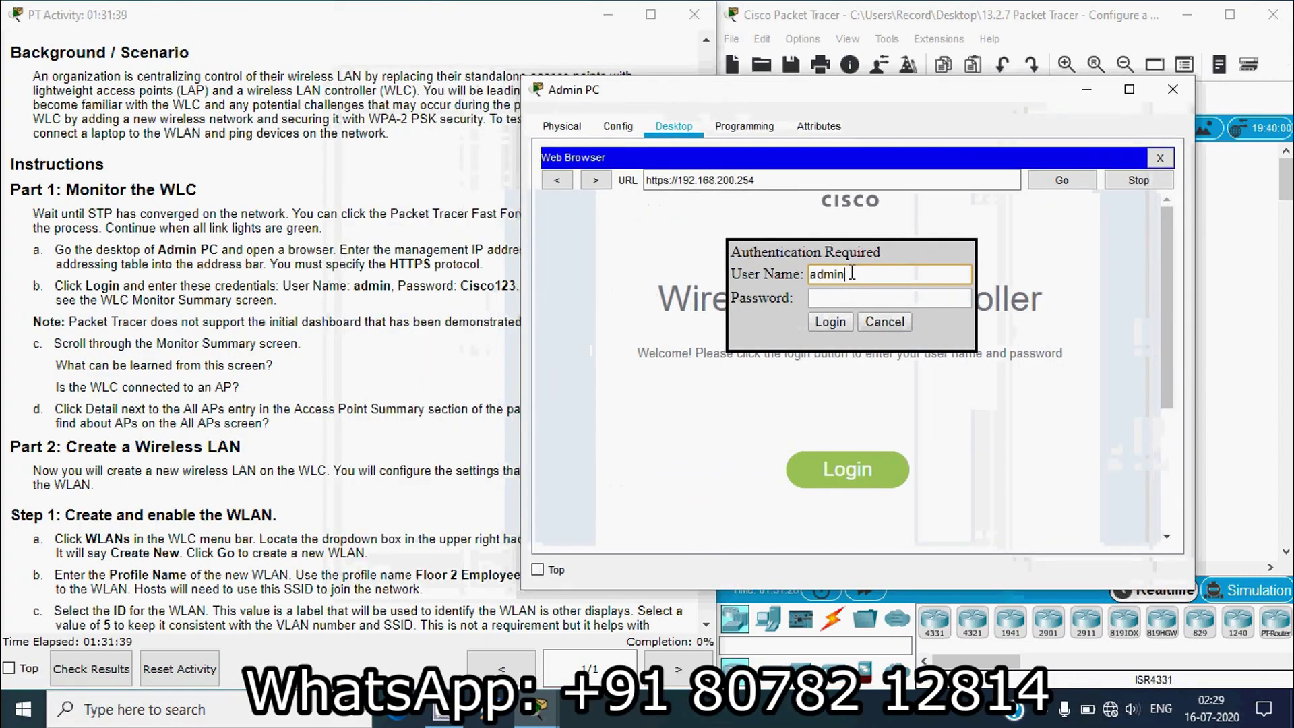
{"action": "left_click", "coordinate": [844, 298]}
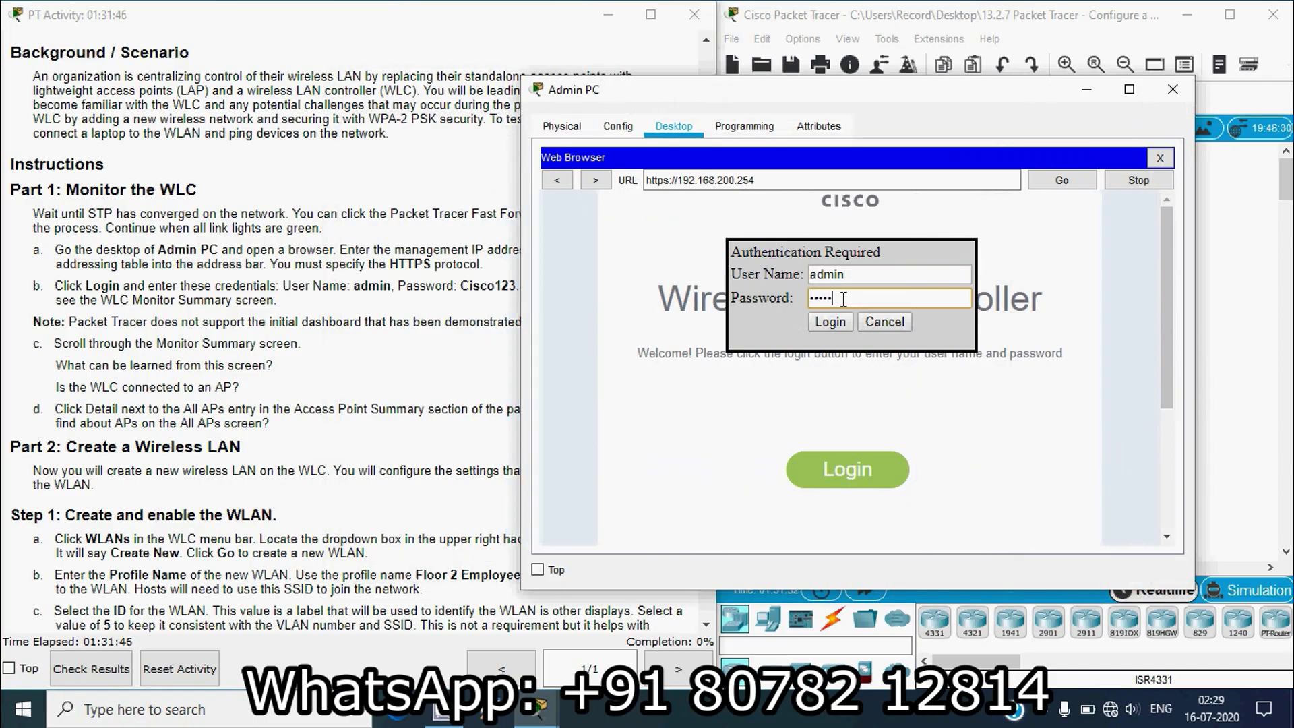
{"action": "left_click", "coordinate": [839, 324]}
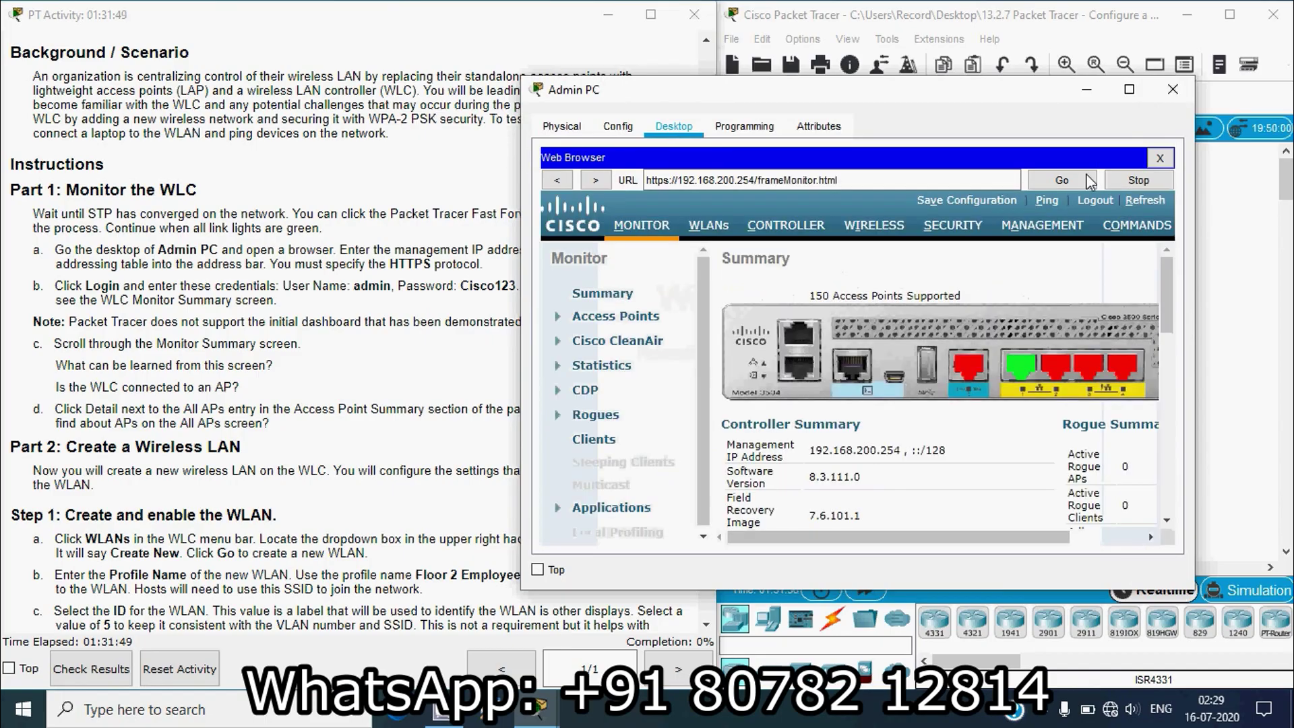
Step: Reposition the Admin PC window showing the WLC-1 Monitor Summary and check the instructions
{"action": "left_click_drag", "start_coordinate": [950, 106], "coordinate": [934, 98]}
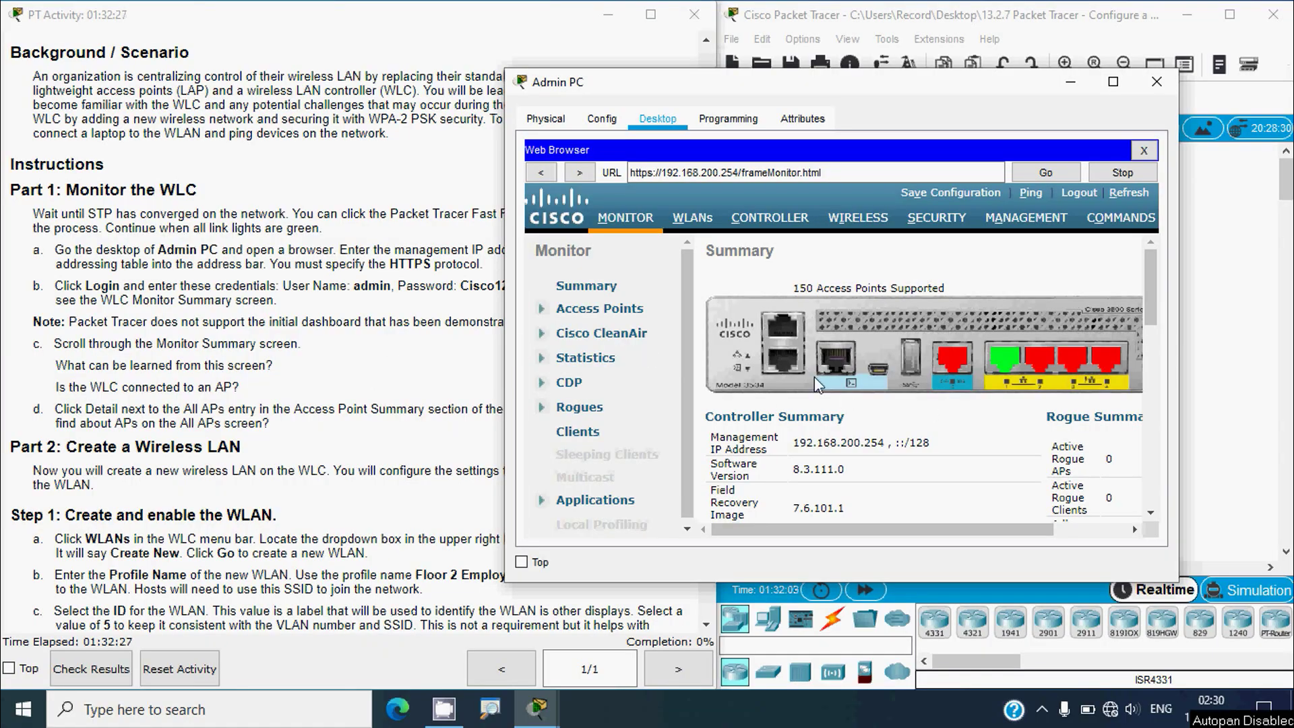
{"action": "left_click", "coordinate": [377, 367]}
{"action": "left_click", "coordinate": [1112, 82]}
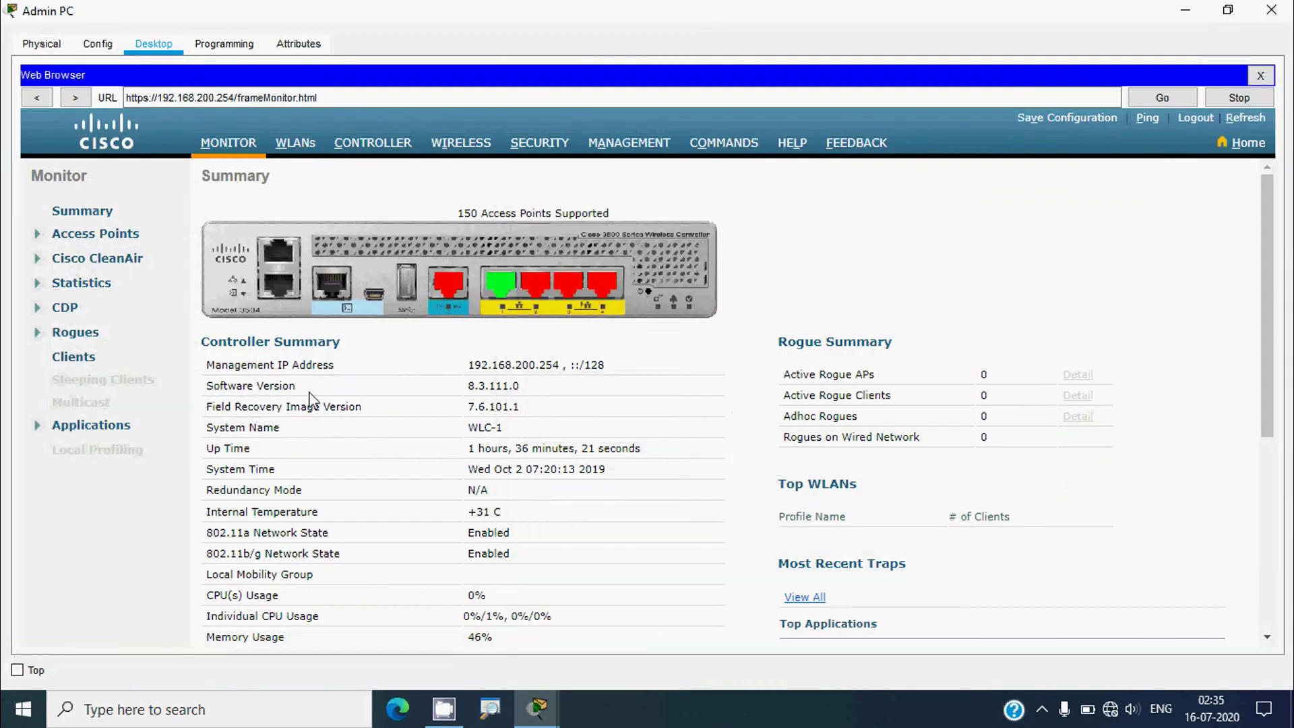
{"action": "scroll", "coordinate": [321, 408], "scroll_direction": "down", "scroll_amount": 1}
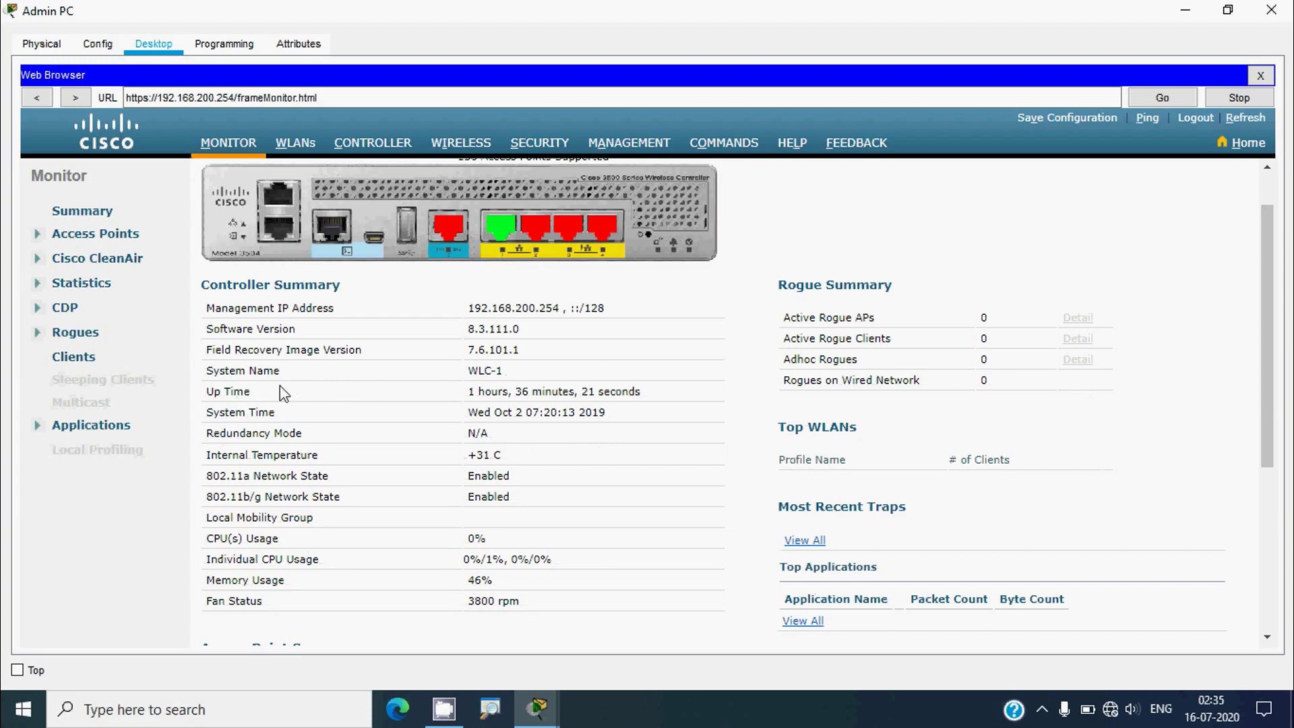
{"action": "scroll", "coordinate": [296, 448], "scroll_direction": "down", "scroll_amount": 3}
{"action": "scroll", "coordinate": [329, 438], "scroll_direction": "up", "scroll_amount": 2}
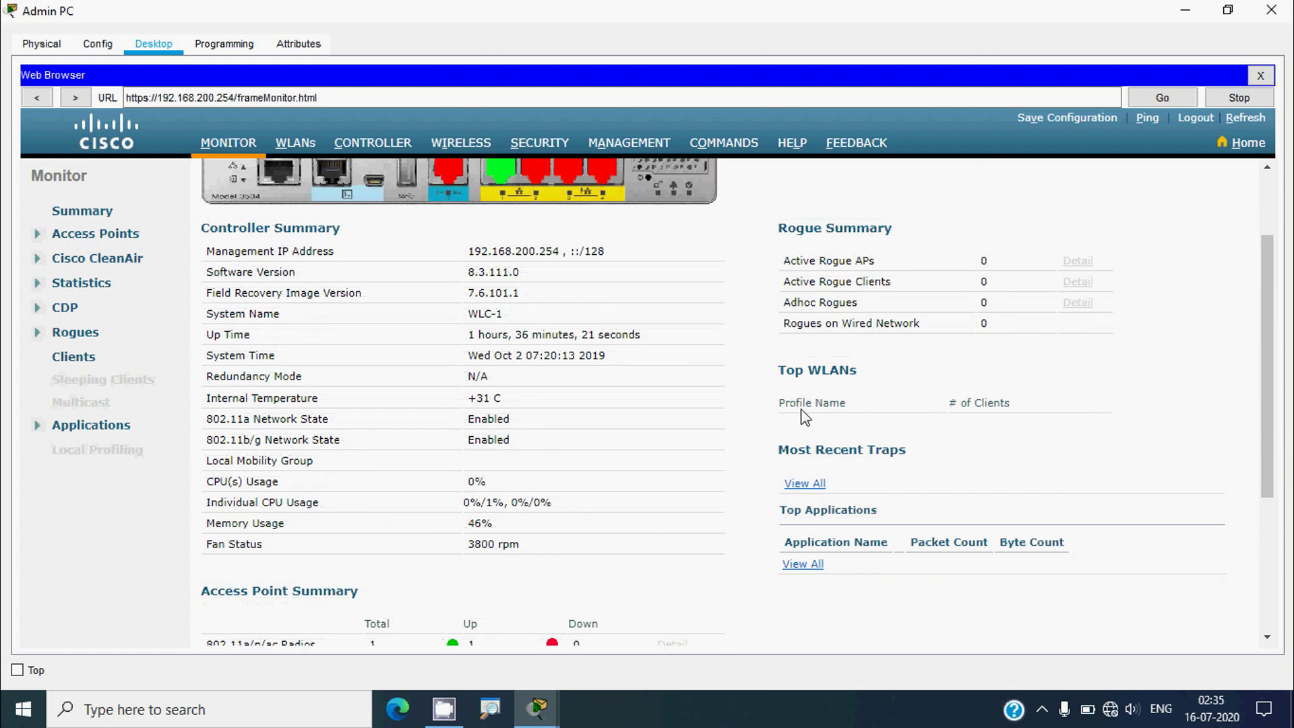
{"action": "scroll", "coordinate": [847, 503], "scroll_direction": "down", "scroll_amount": 3}
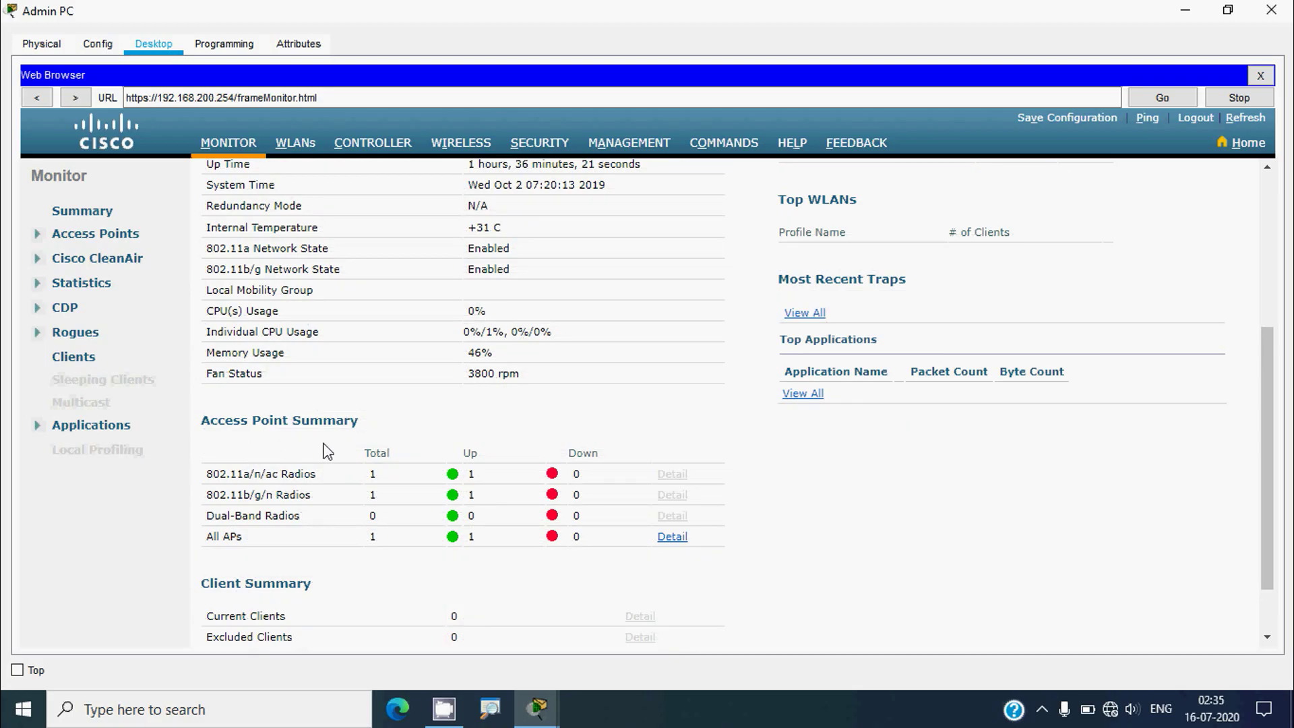
{"action": "scroll", "coordinate": [382, 519], "scroll_direction": "down", "scroll_amount": 1}
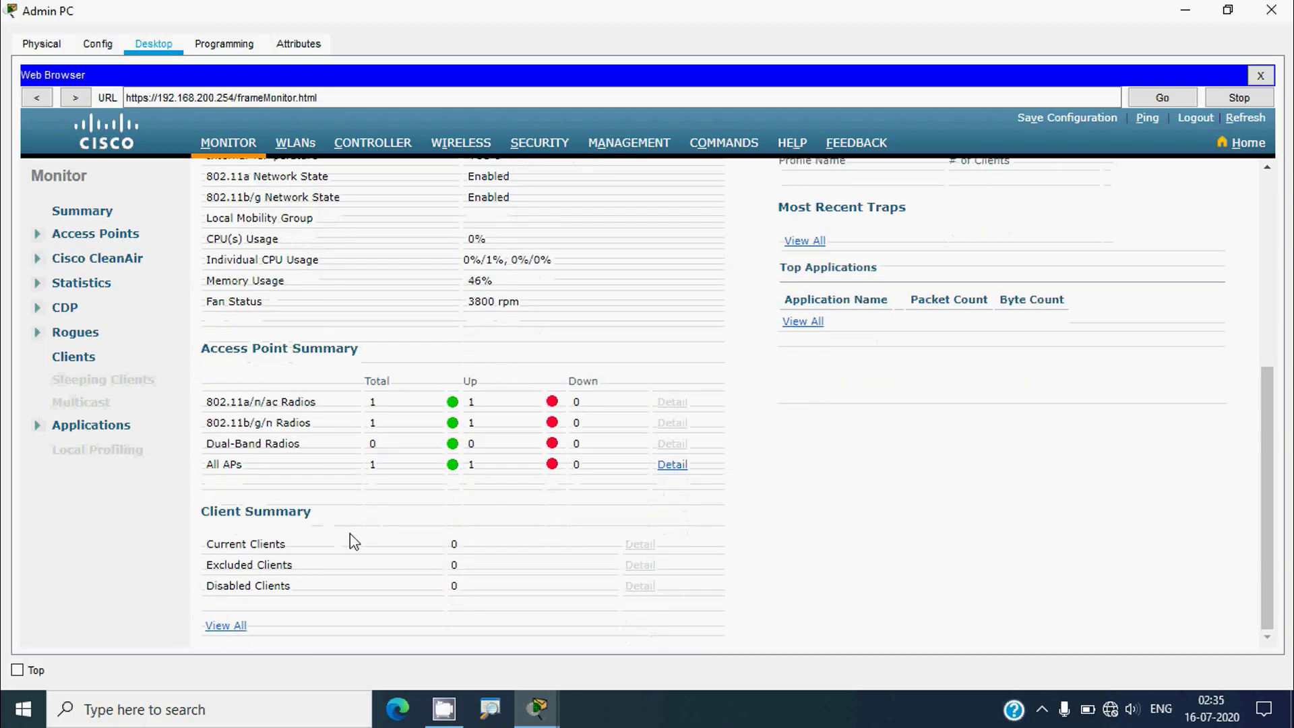
{"action": "scroll", "coordinate": [350, 532], "scroll_direction": "up", "scroll_amount": 5}
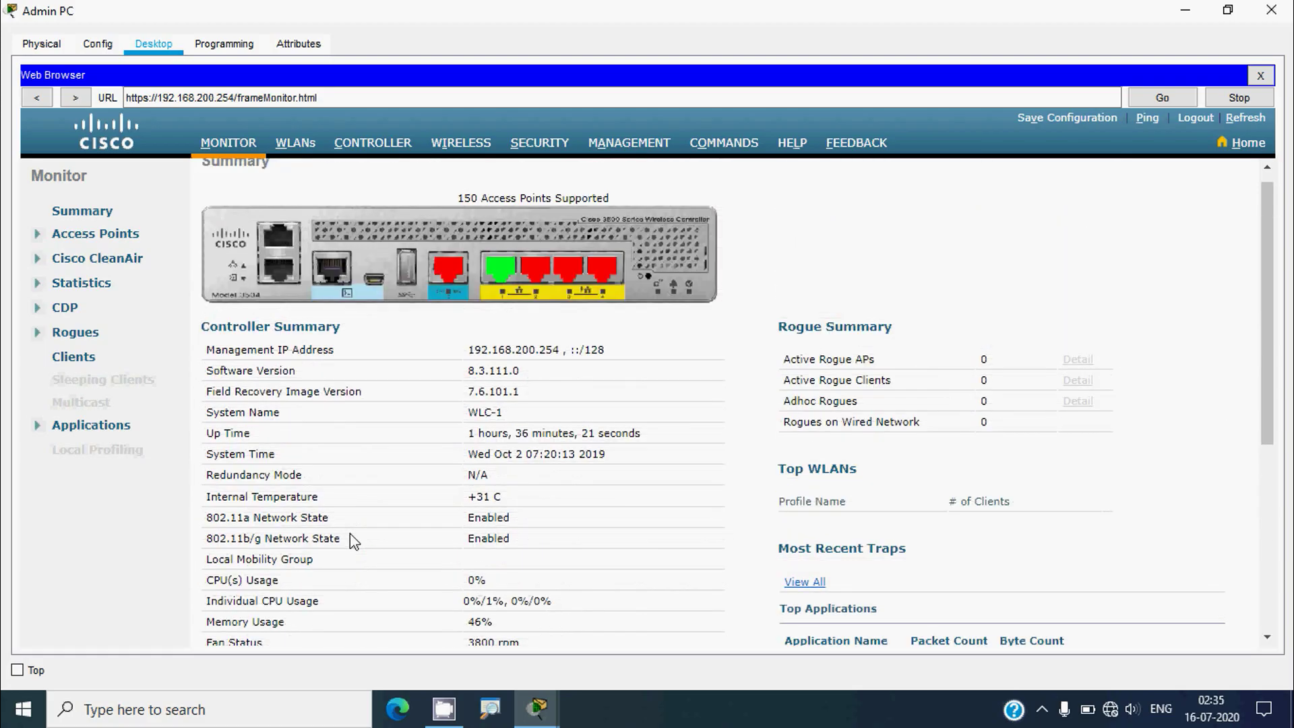
{"action": "scroll", "coordinate": [349, 532], "scroll_direction": "up", "scroll_amount": 1}
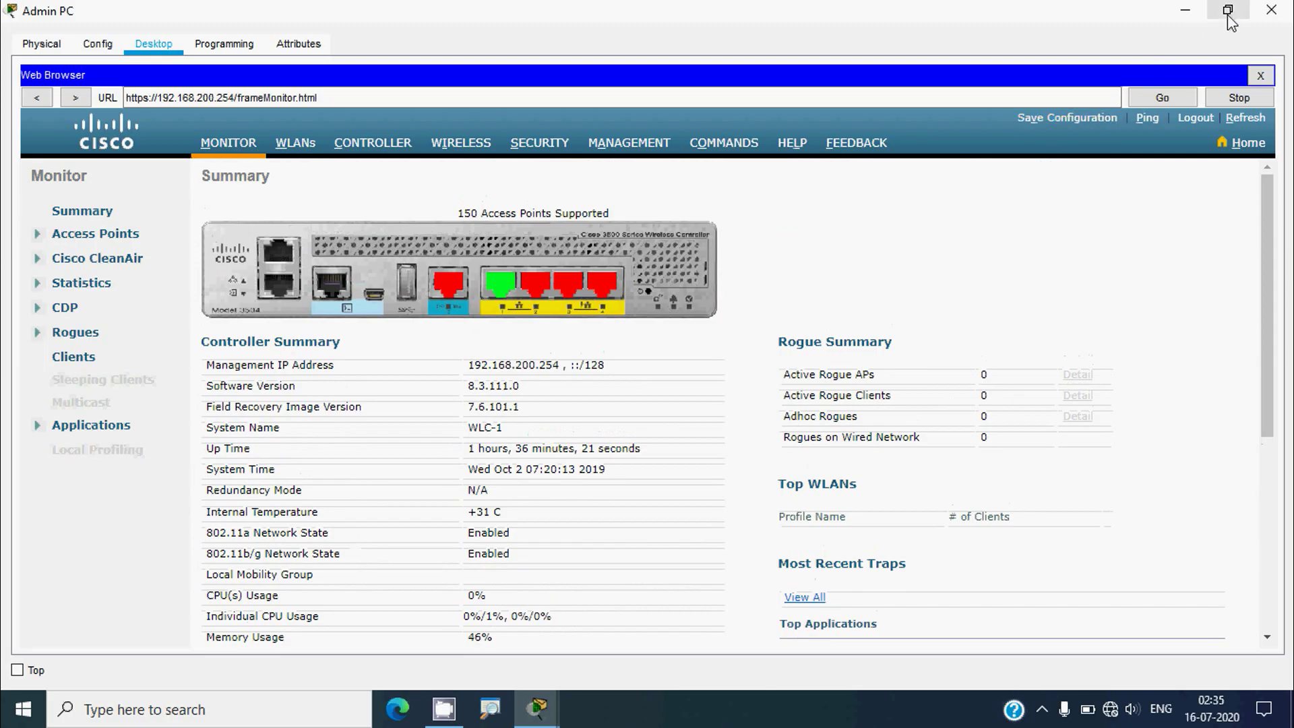
{"action": "left_click", "coordinate": [1227, 10]}
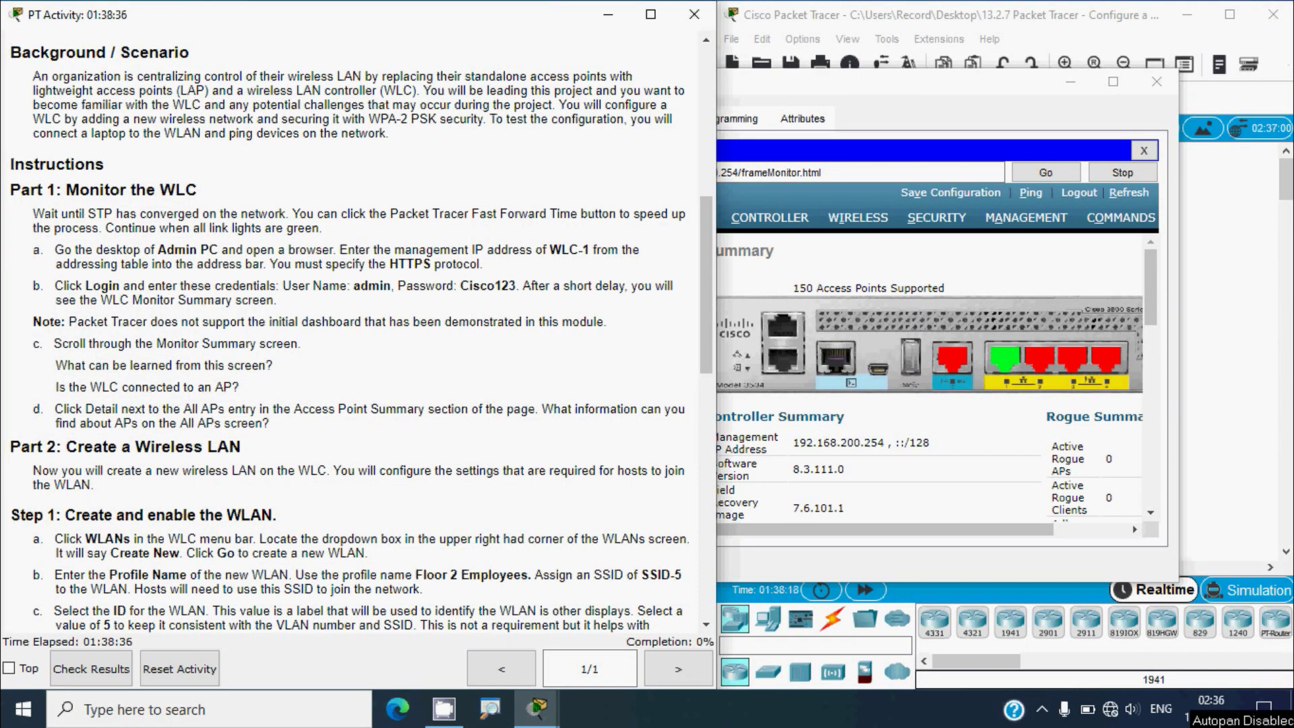
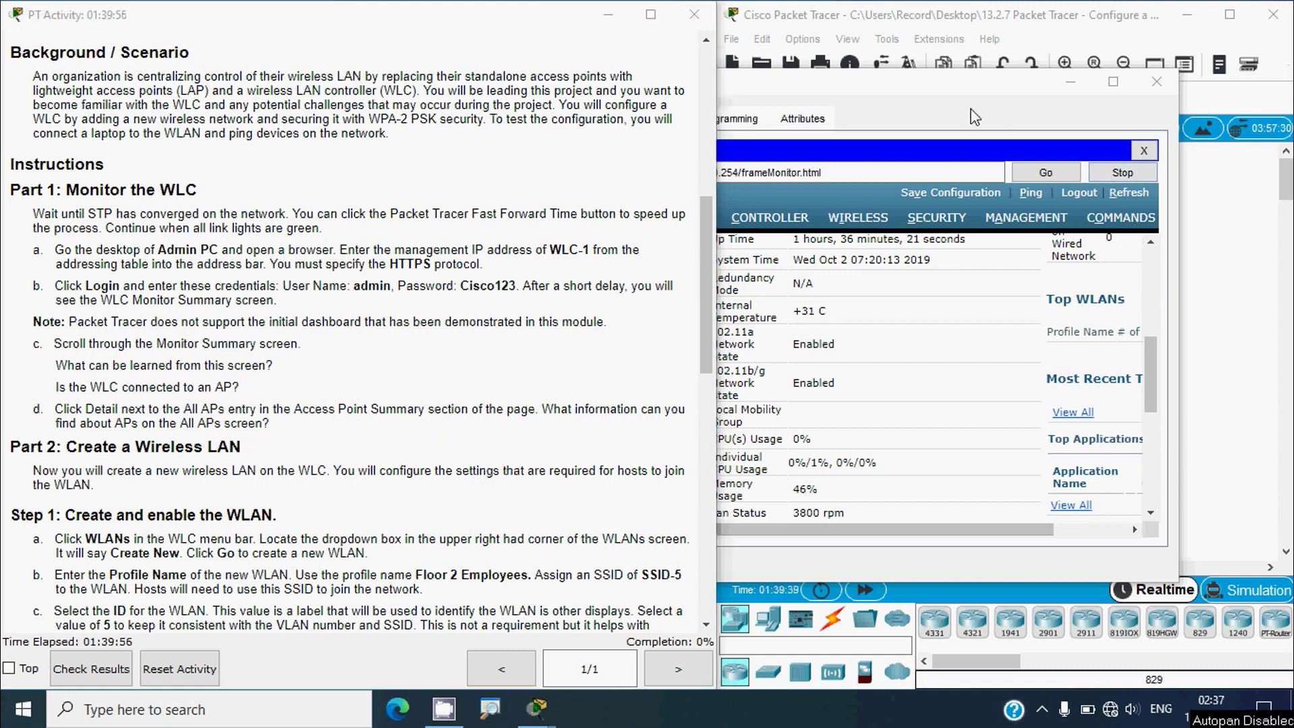
Step: Maximize the Admin PC browser and open the All APs detail list, which shows LAP-1 at 192.168.200.240
{"action": "left_click", "coordinate": [958, 93]}
{"action": "scroll", "coordinate": [1014, 381], "scroll_direction": "down", "scroll_amount": 1}
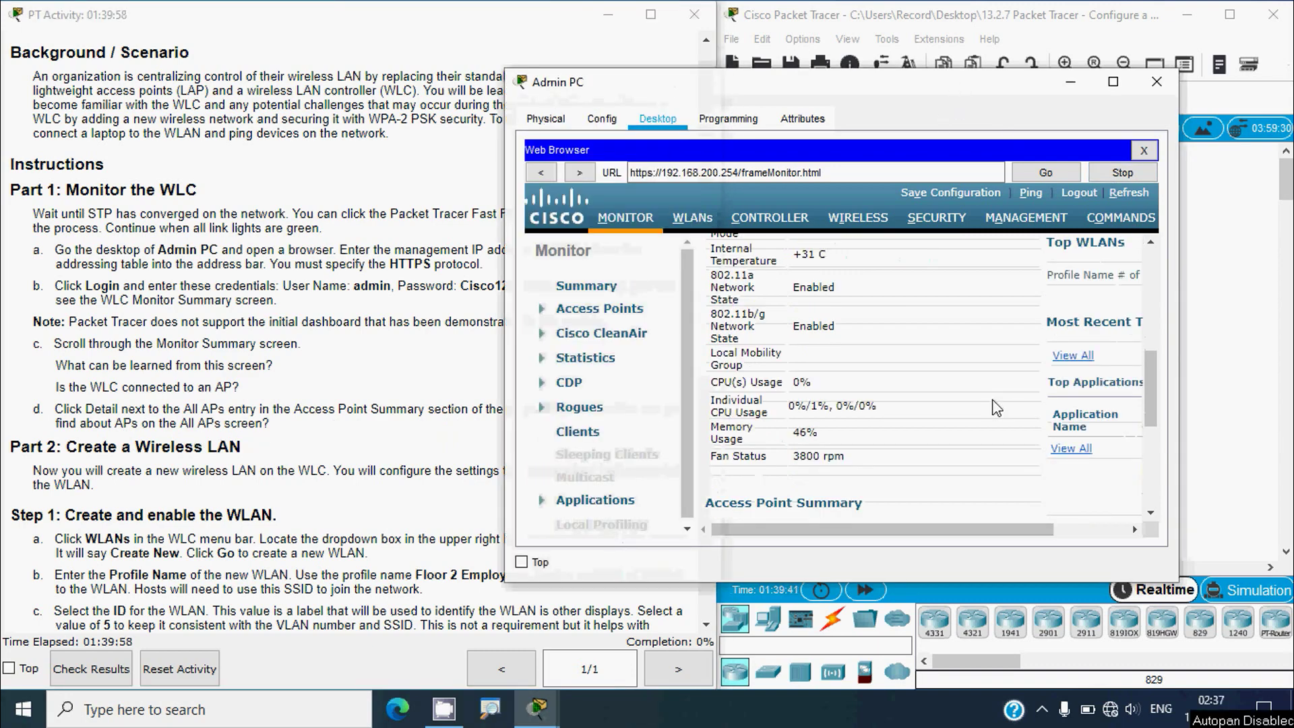
{"action": "scroll", "coordinate": [1004, 394], "scroll_direction": "down", "scroll_amount": 2}
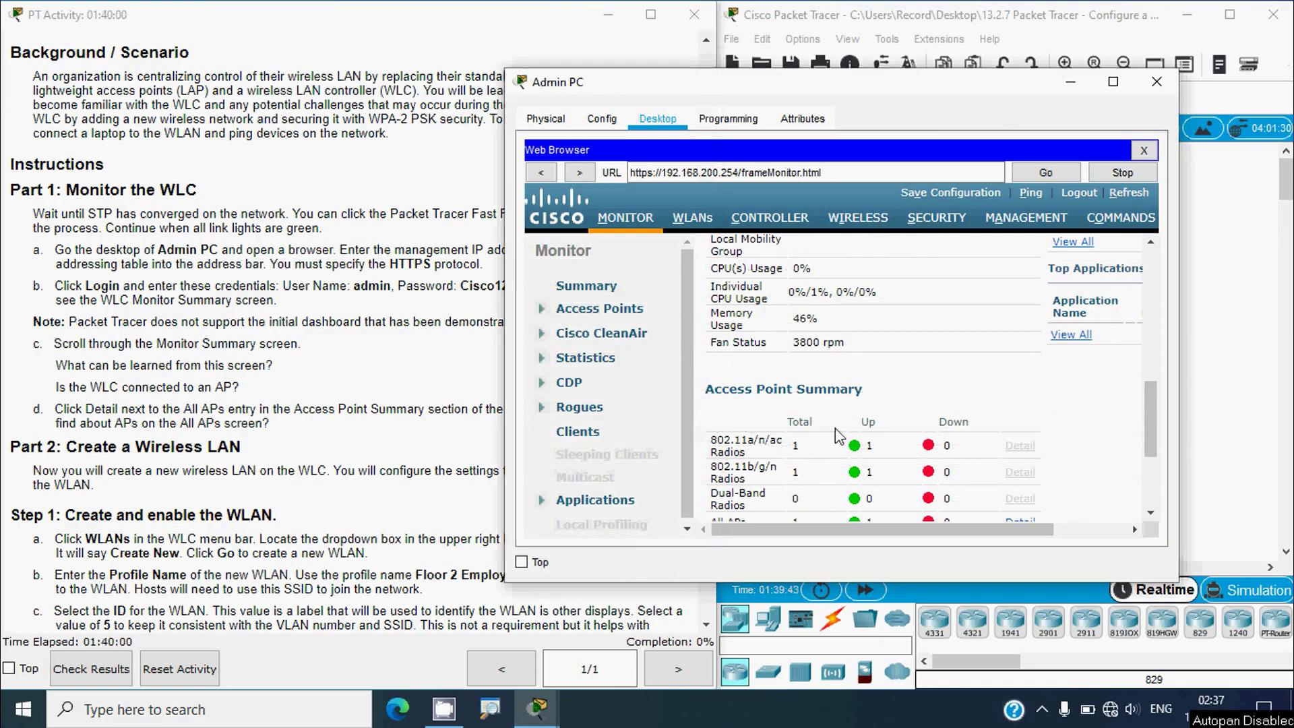
{"action": "scroll", "coordinate": [997, 411], "scroll_direction": "down", "scroll_amount": 3}
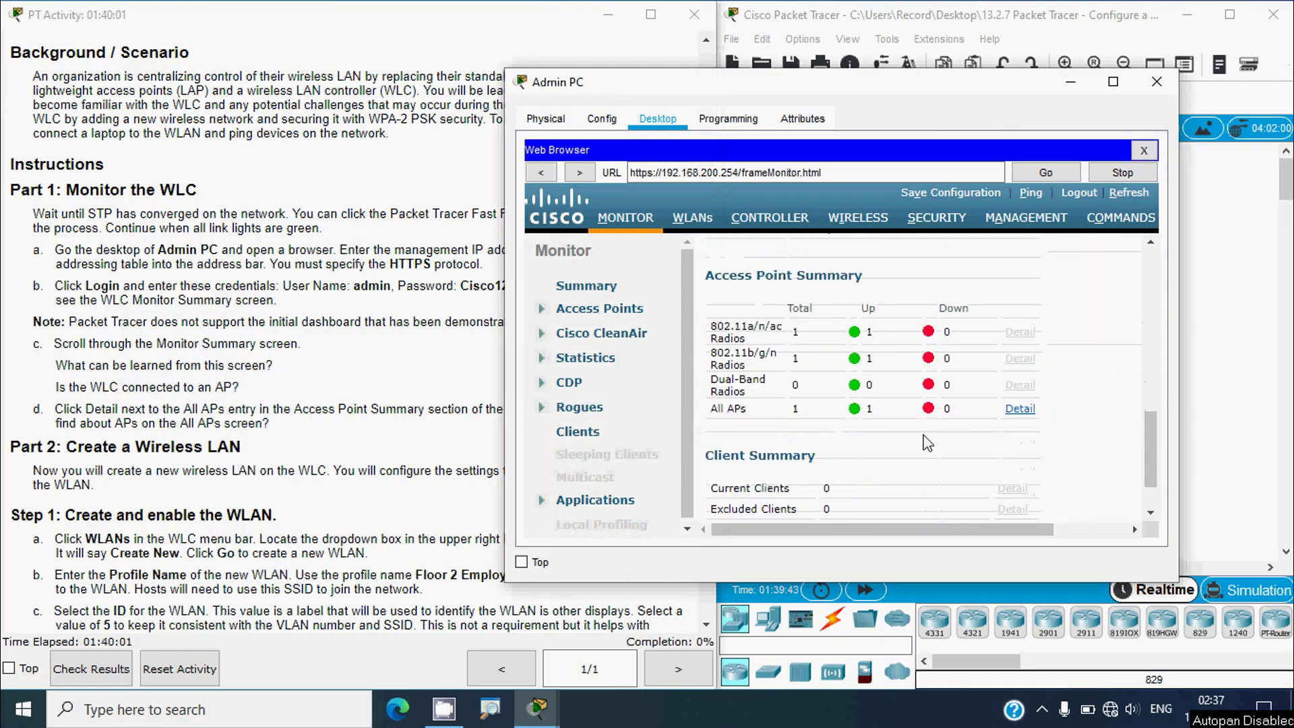
{"action": "left_click", "coordinate": [1113, 85]}
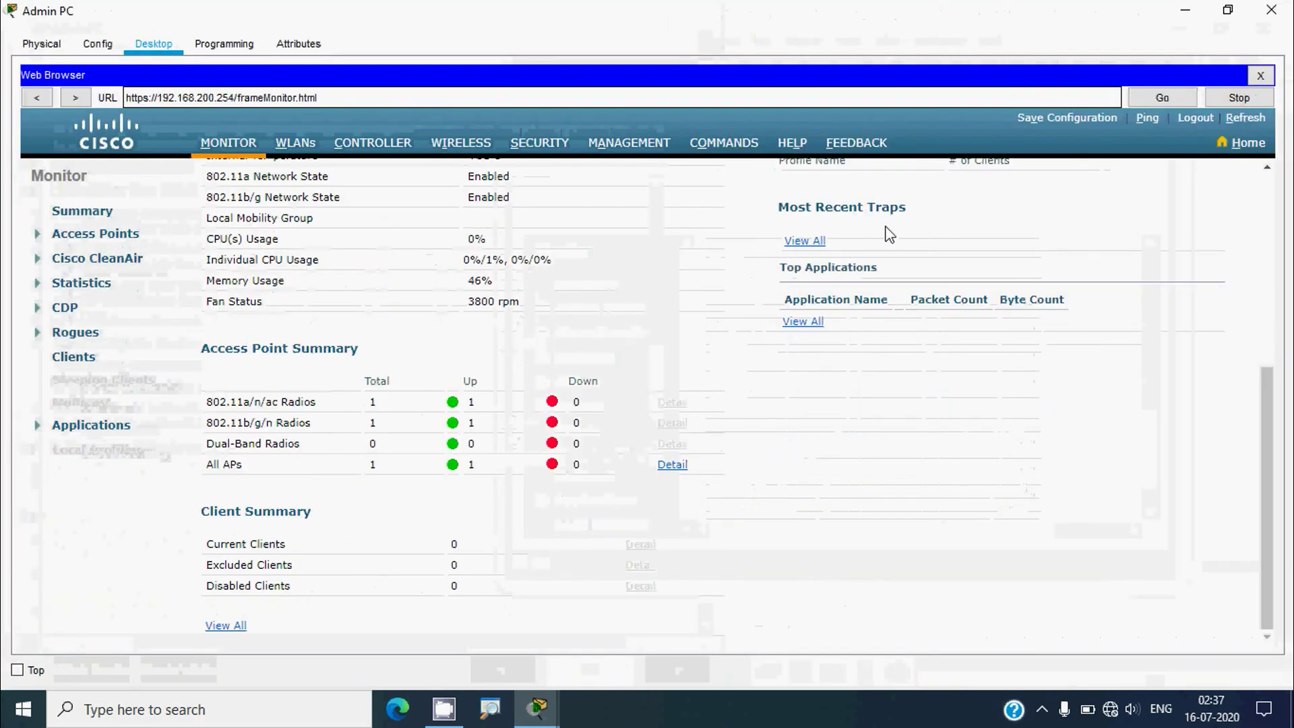
{"action": "left_click", "coordinate": [671, 466]}
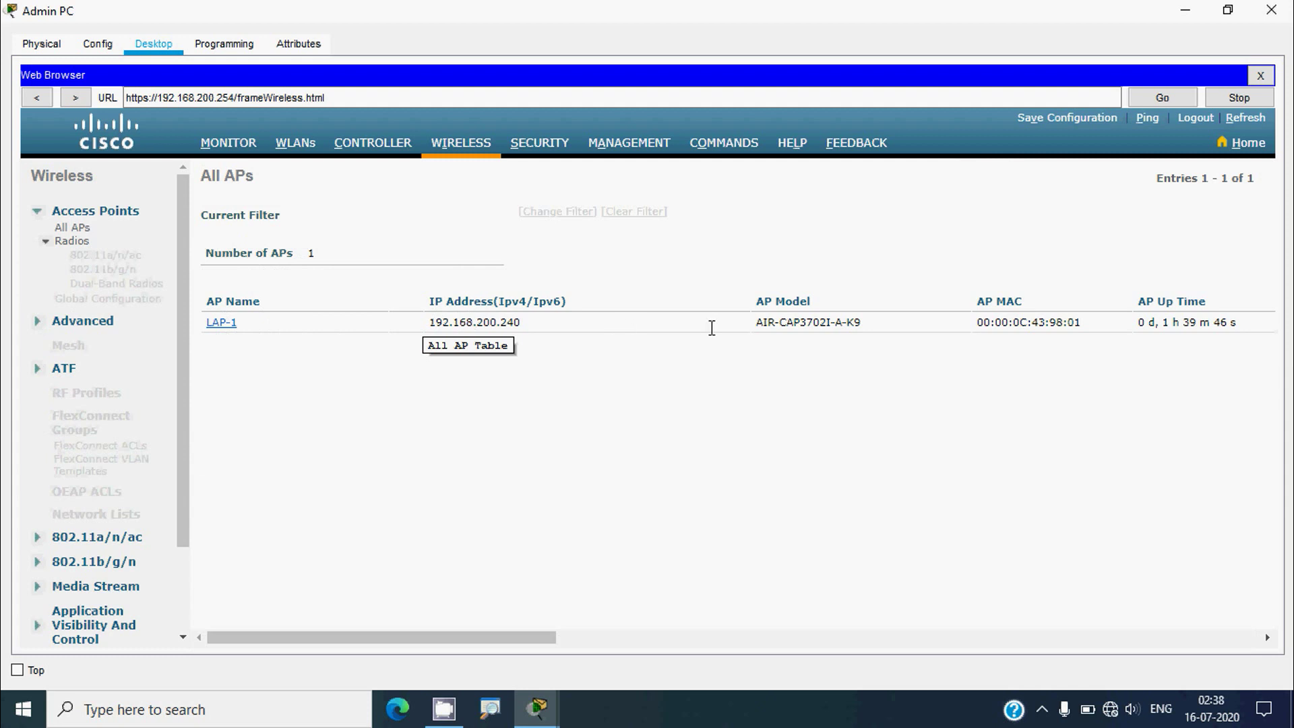
Step: Scroll across all the All APs table columns, then return the Admin PC window to normal size
{"action": "left_click_drag", "start_coordinate": [539, 637], "coordinate": [644, 640]}
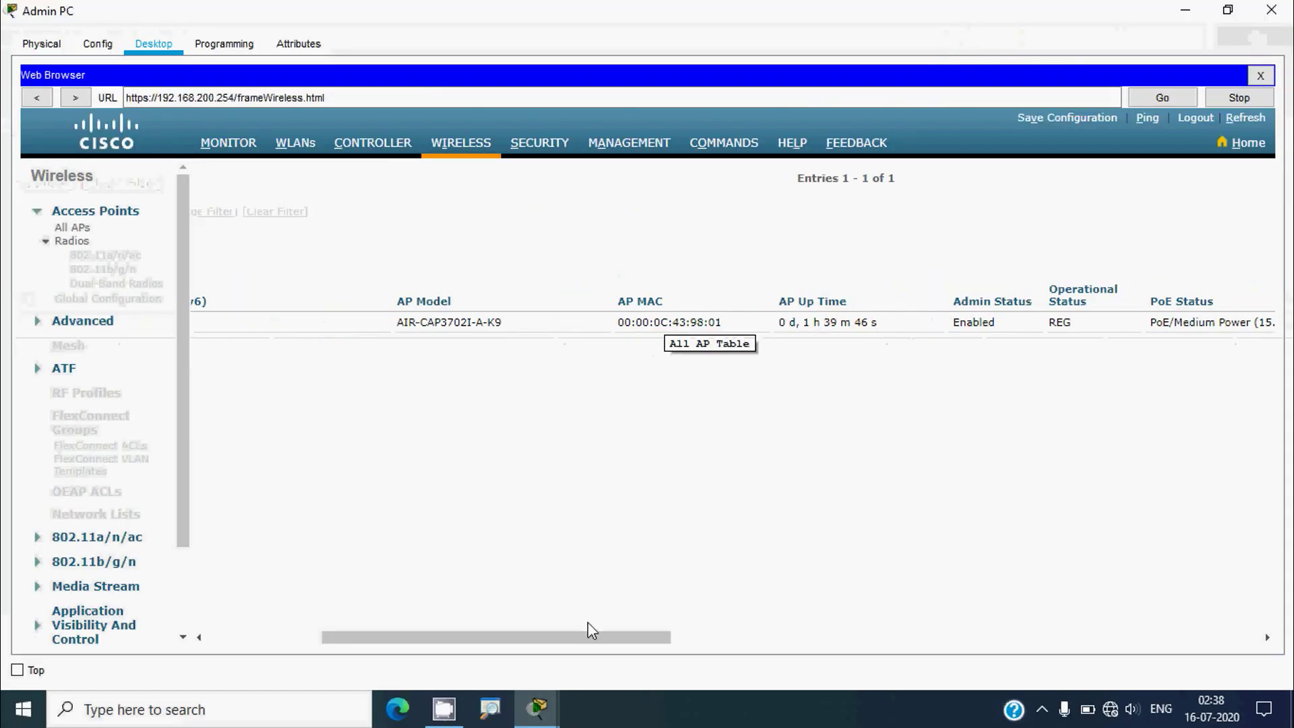
{"action": "left_click_drag", "start_coordinate": [589, 636], "coordinate": [742, 641]}
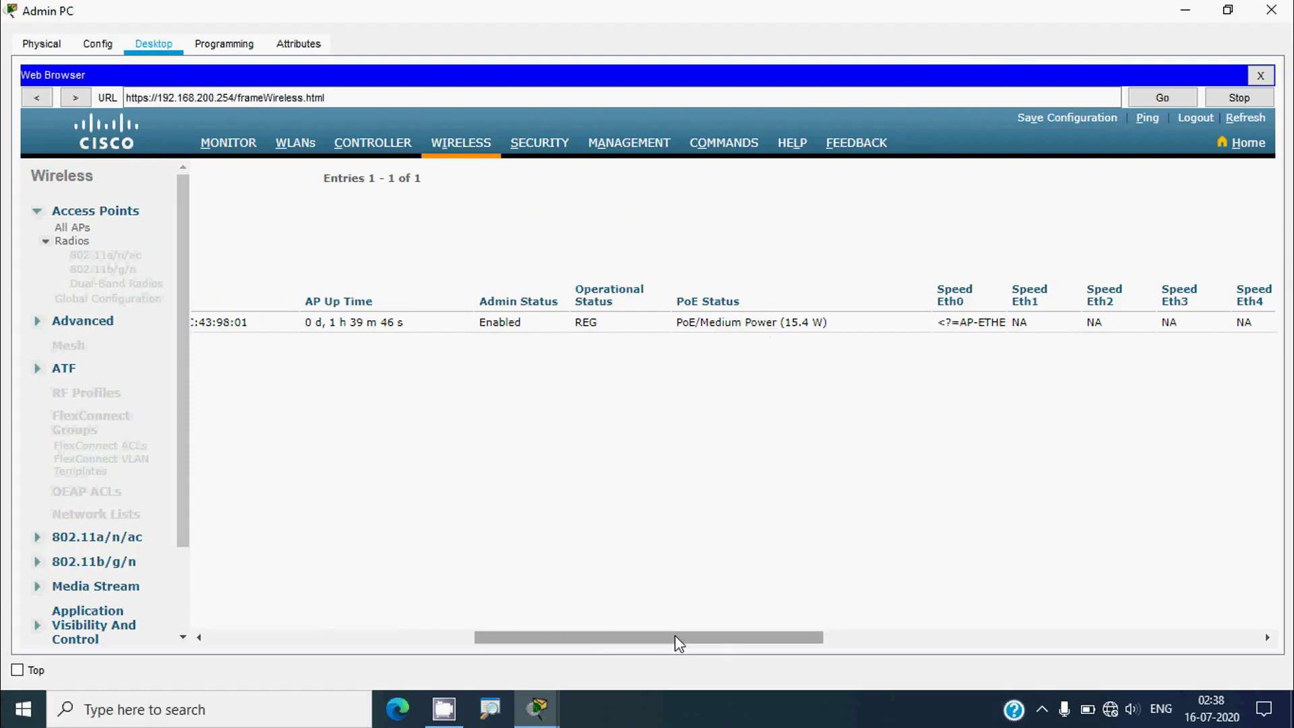
{"action": "left_click_drag", "start_coordinate": [674, 637], "coordinate": [860, 634]}
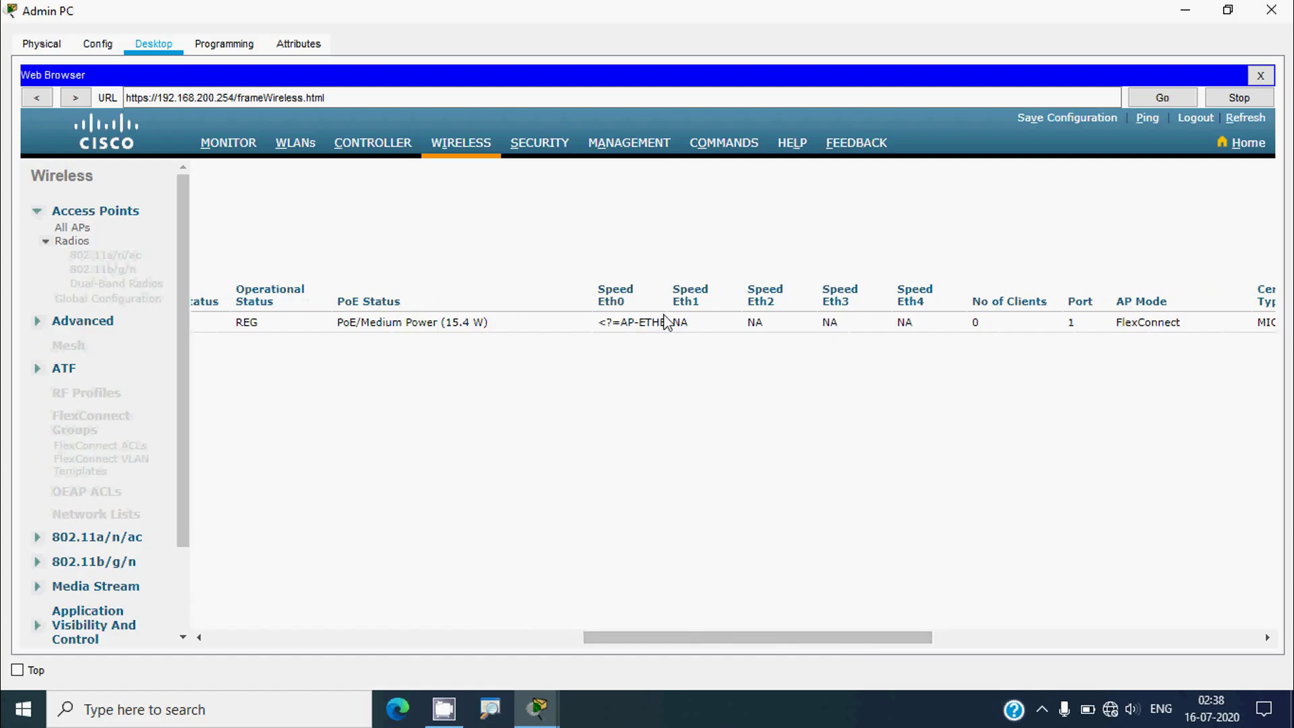
{"action": "left_click_drag", "start_coordinate": [902, 633], "coordinate": [495, 627]}
{"action": "left_click", "coordinate": [1228, 9]}
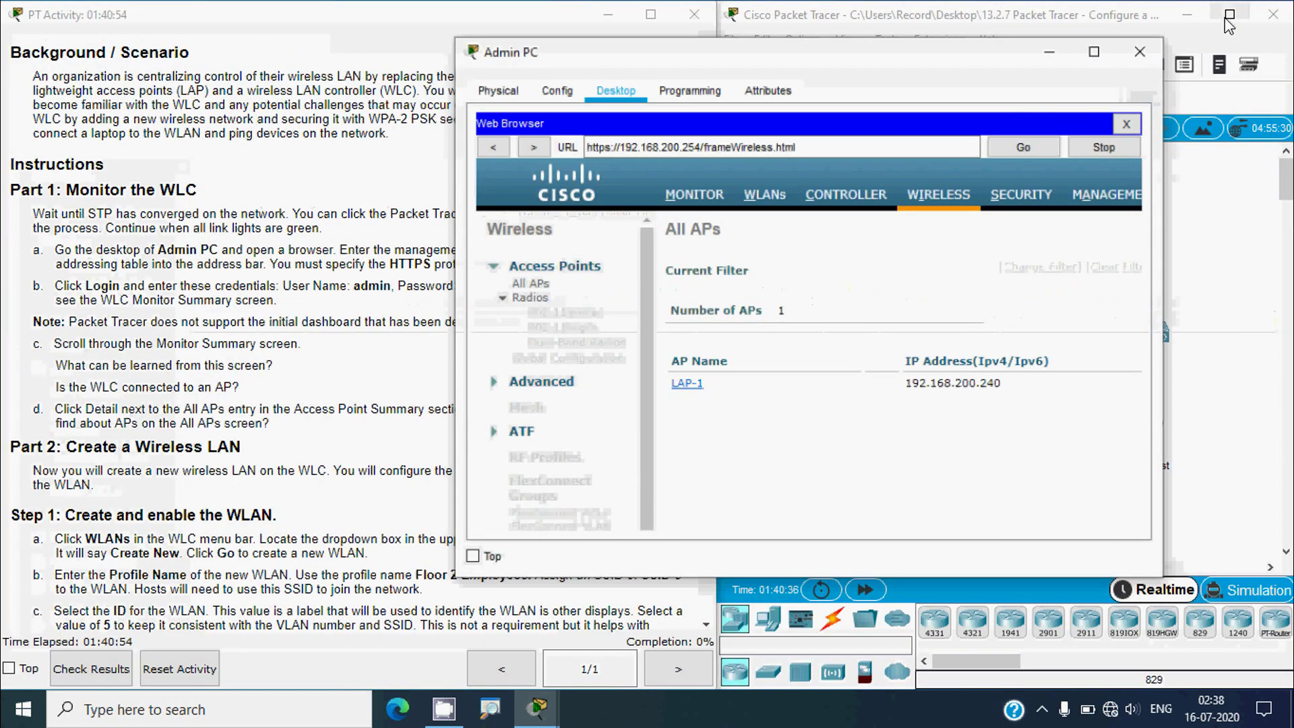
Step: Scroll the activity instructions to Part 2 and bring the WLC Monitor page back in front
{"action": "left_click", "coordinate": [248, 445]}
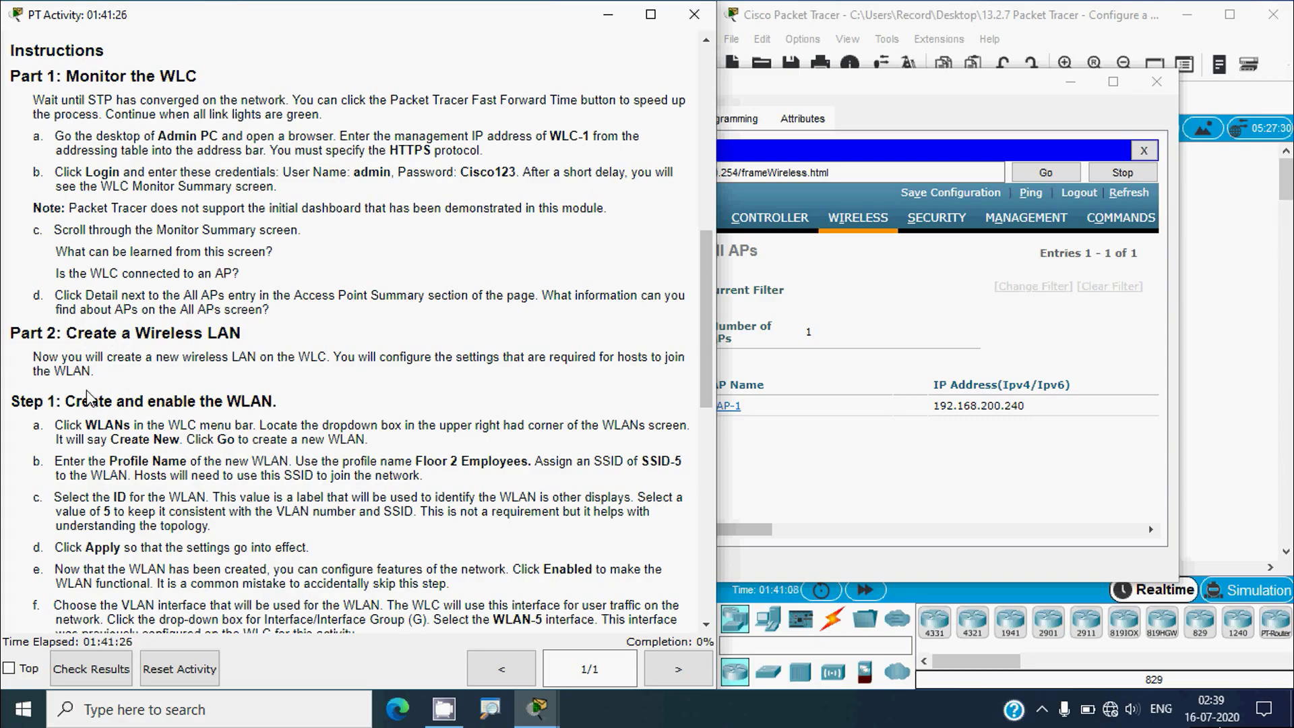
{"action": "scroll", "coordinate": [77, 421], "scroll_direction": "down", "scroll_amount": 2}
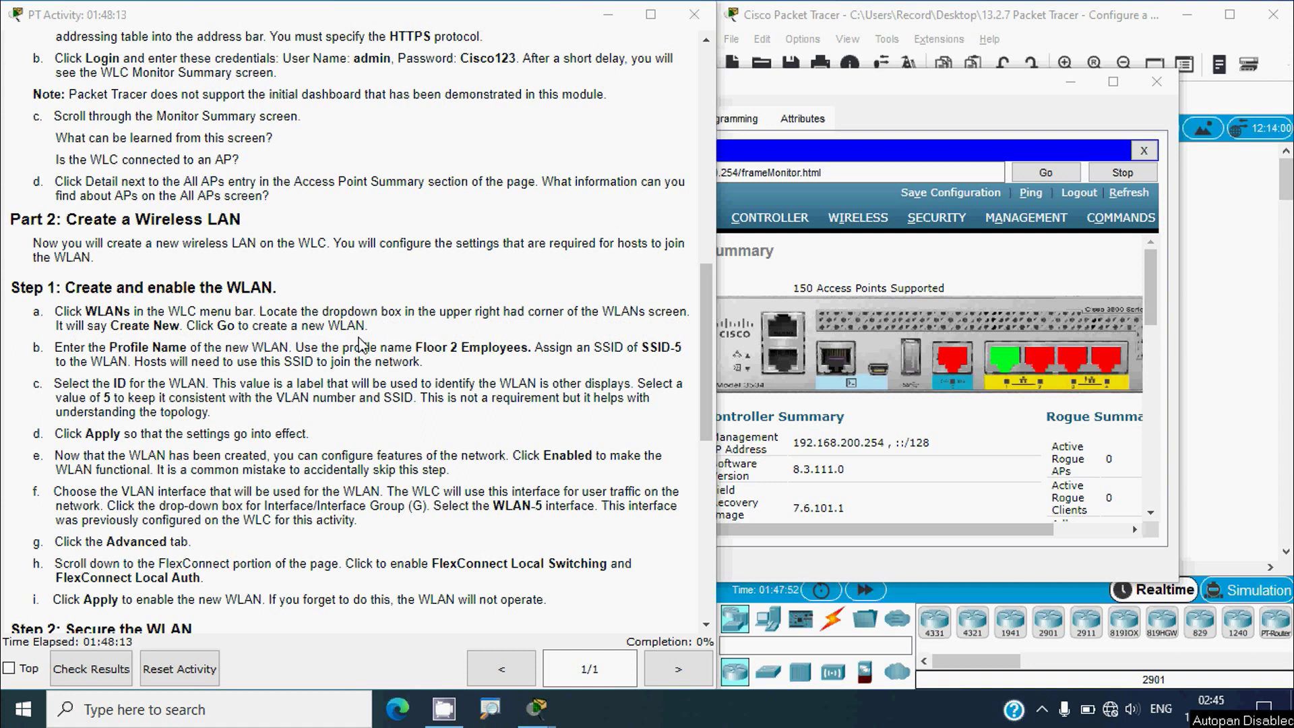
{"action": "left_click", "coordinate": [777, 93]}
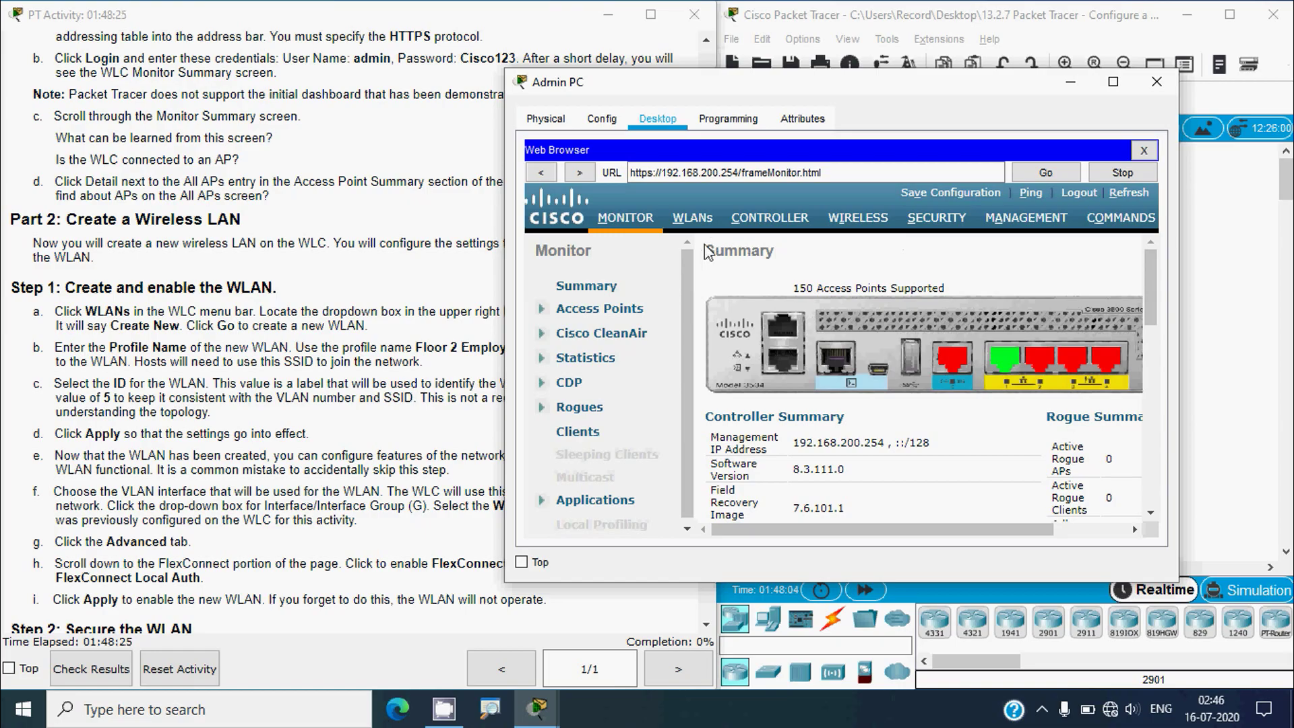
Step: Start a new WLAN from the WLANs page using Create New, which opens the WLANs > New form
{"action": "left_click", "coordinate": [691, 219]}
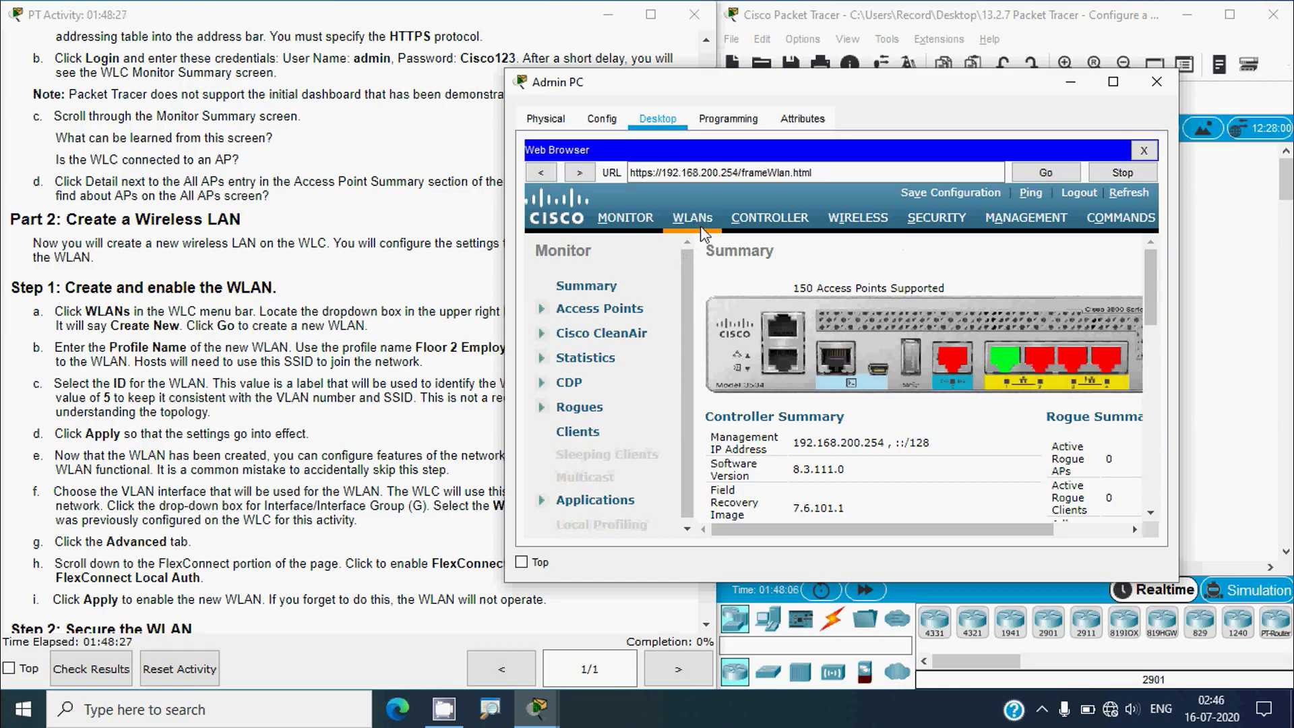
{"action": "left_click", "coordinate": [1112, 82]}
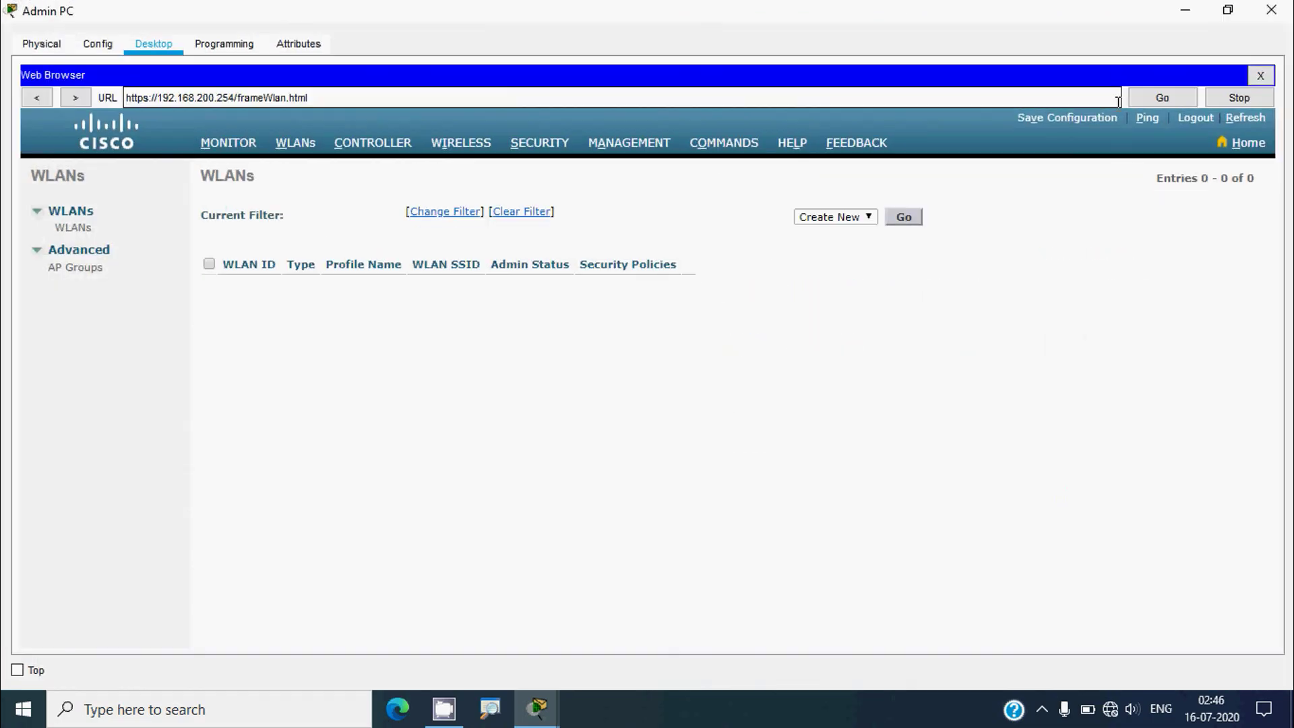
{"action": "left_click", "coordinate": [905, 221]}
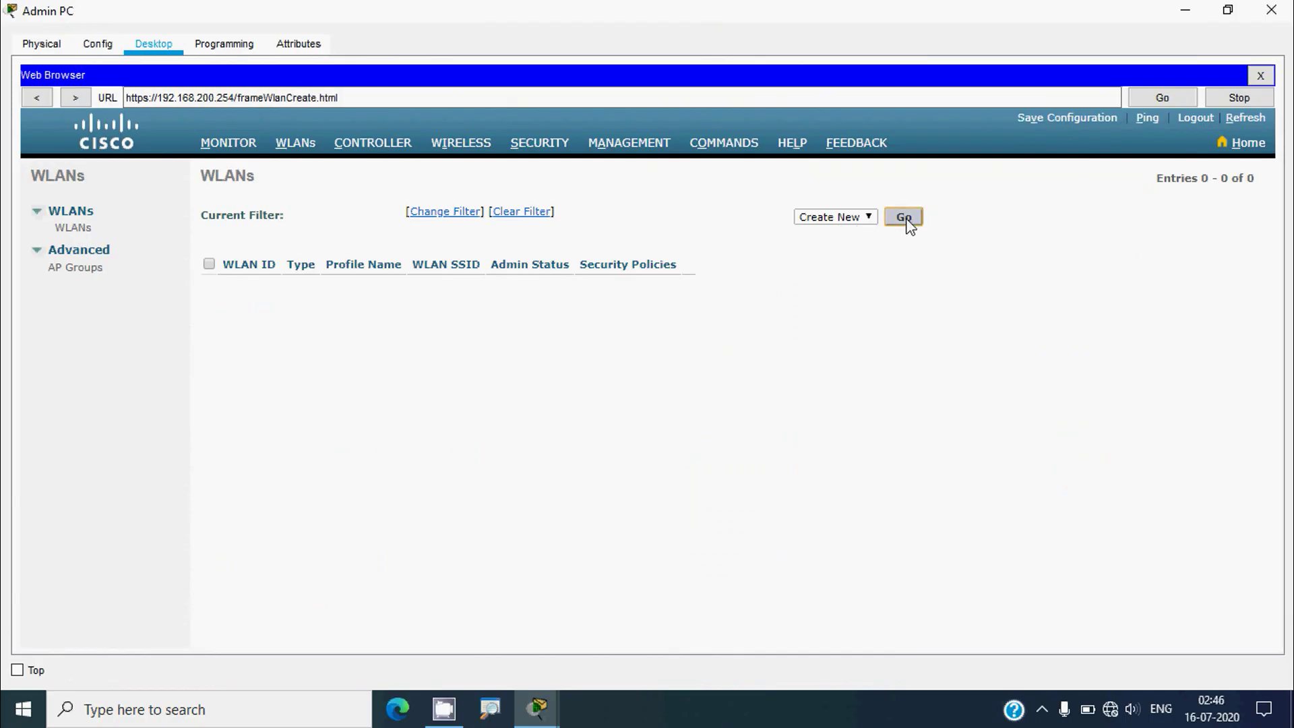
{"action": "left_click", "coordinate": [1227, 10]}
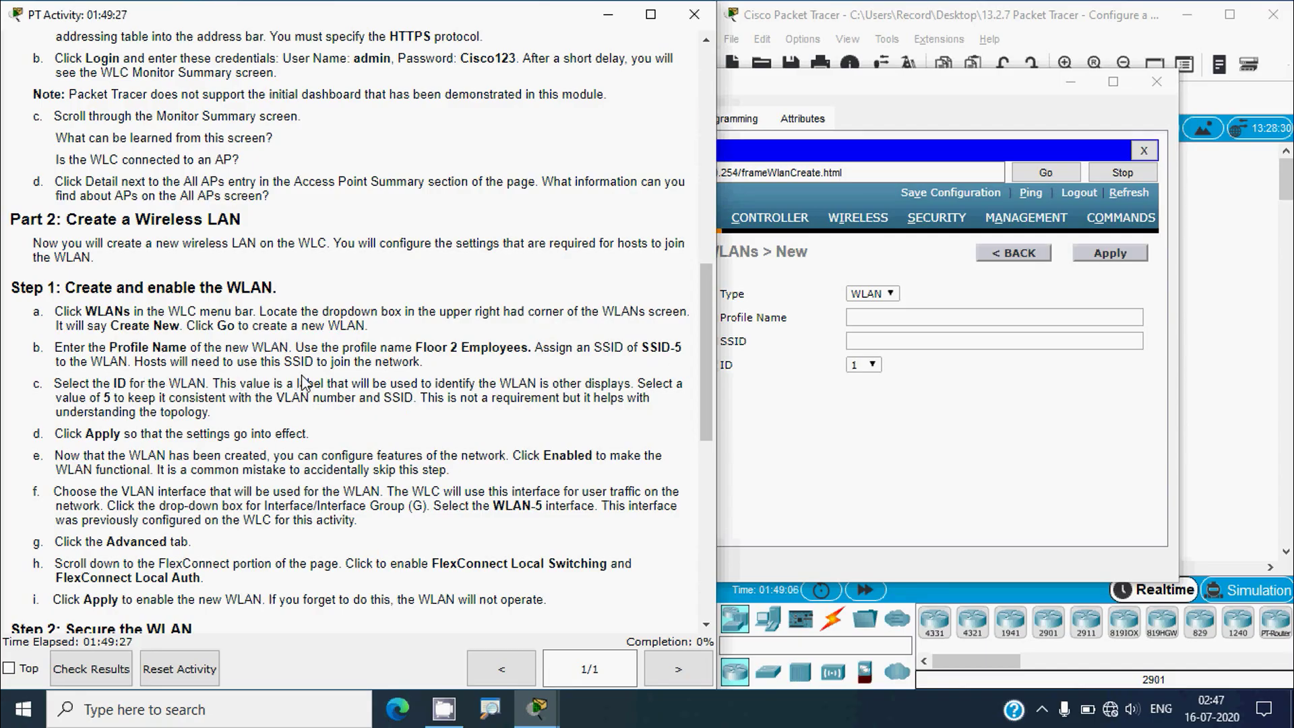
Step: Enter the profile name 'Floor 2 Employees' and the SSID 'SSID-5' in the new WLAN form
{"action": "left_click", "coordinate": [863, 320]}
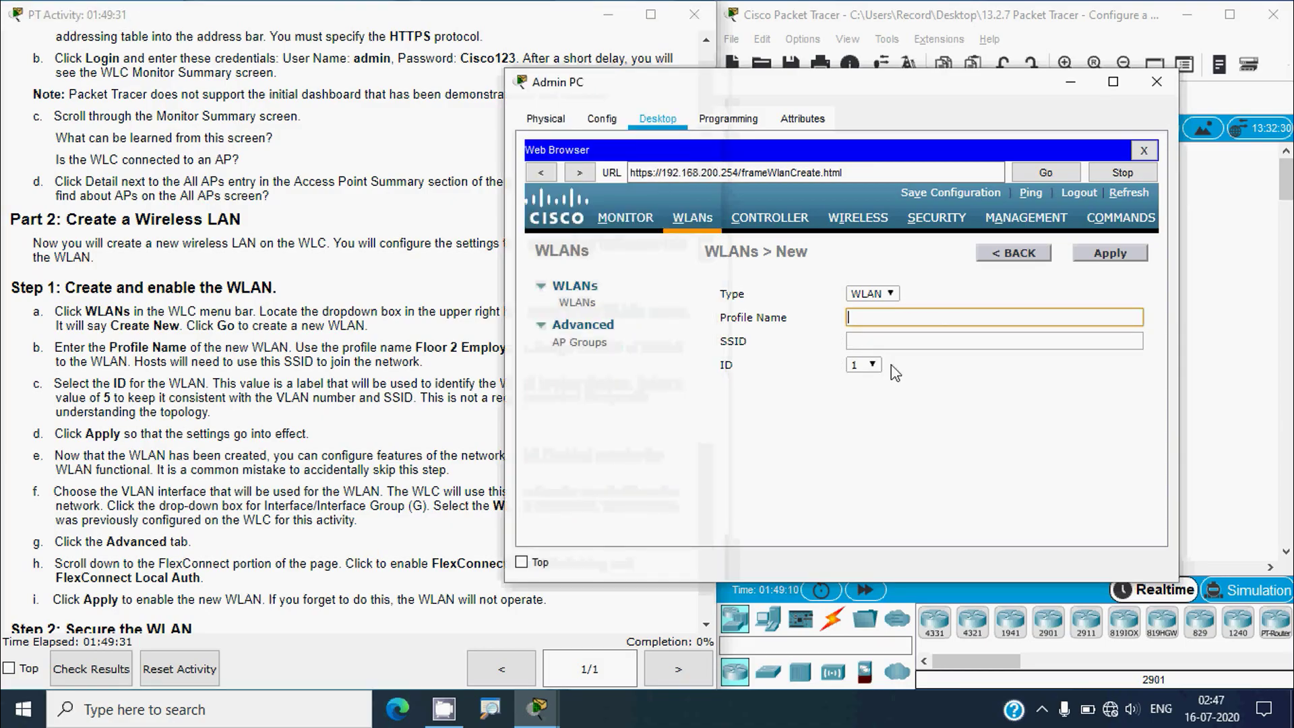
{"action": "type", "text": "Floor 2 Employees"}
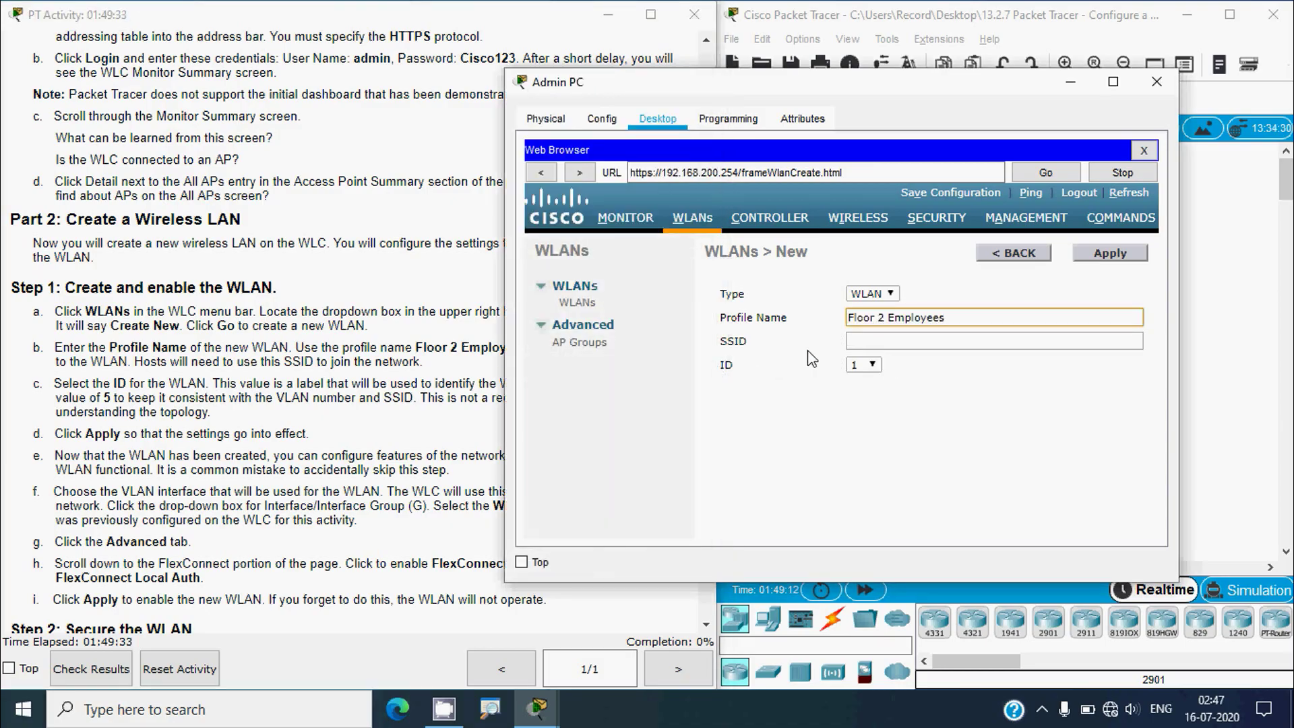
{"action": "left_click", "coordinate": [470, 383]}
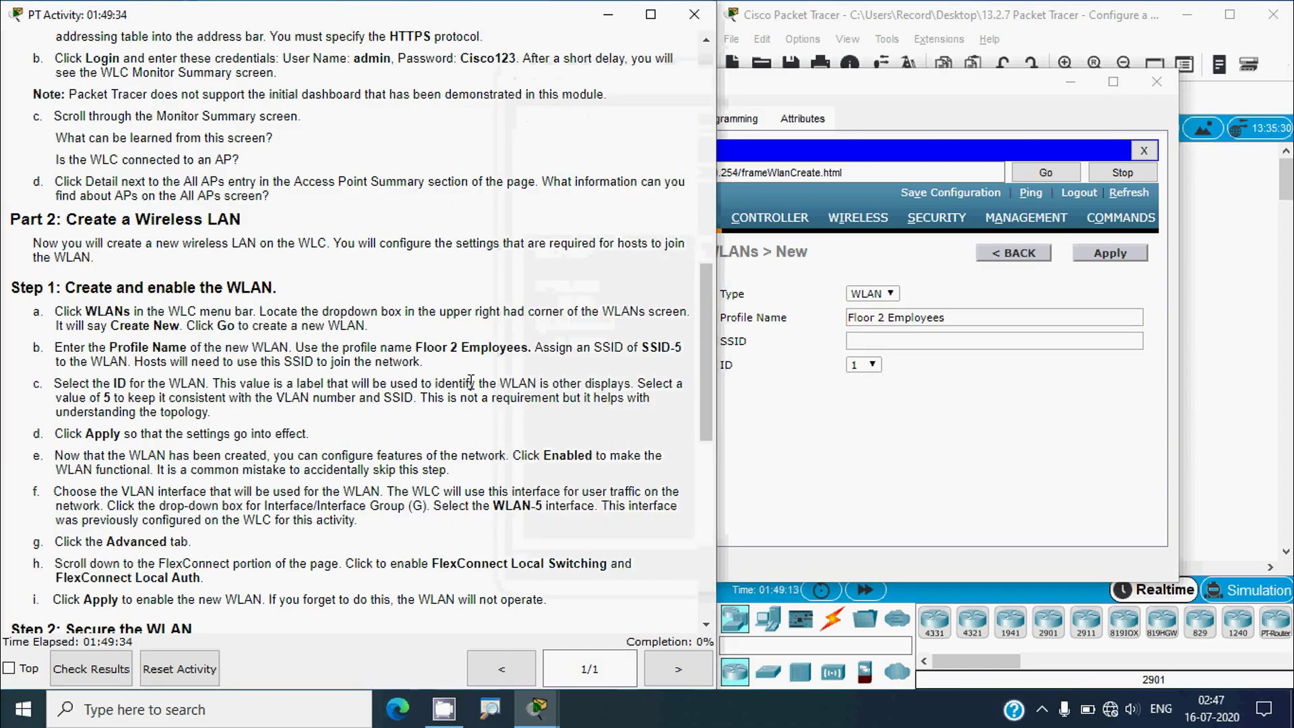
{"action": "left_click", "coordinate": [854, 341]}
{"action": "left_click_drag", "start_coordinate": [620, 95], "coordinate": [485, 91]}
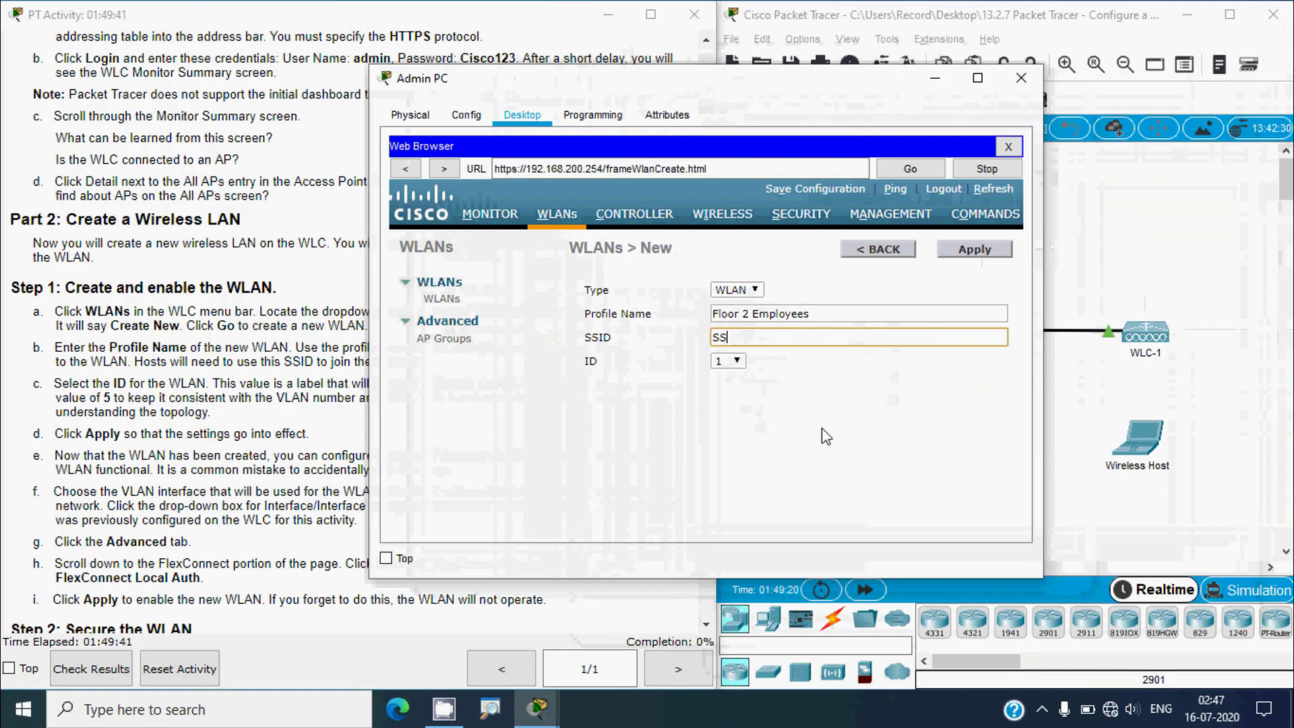
{"action": "type", "text": "SSID-5"}
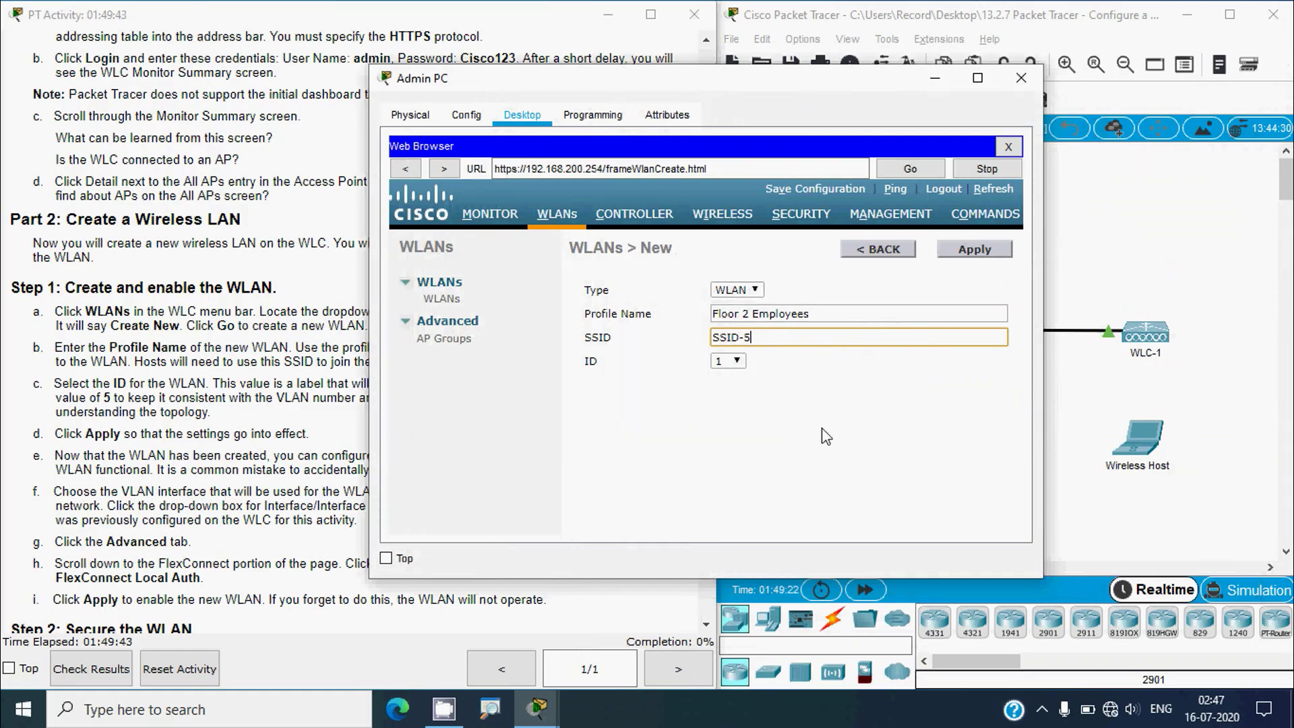
{"action": "left_click", "coordinate": [737, 424]}
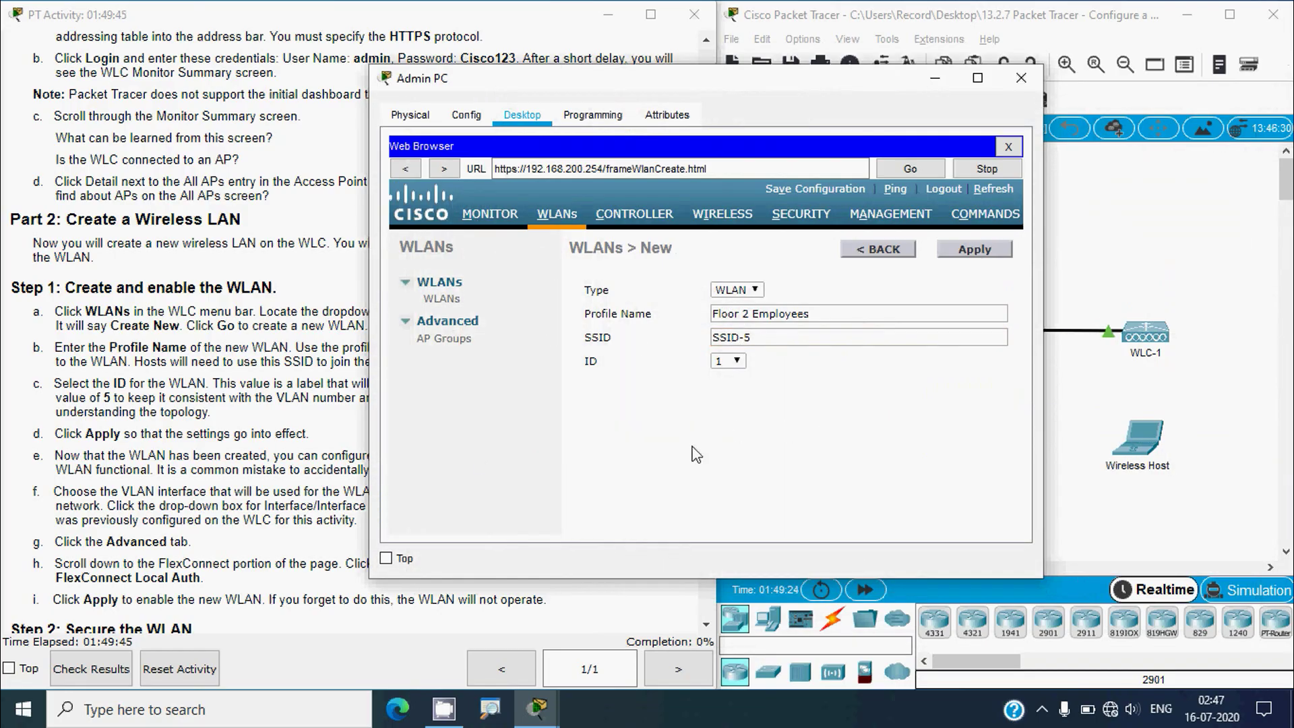
Step: Set the WLAN ID to 5 and apply to create the WLAN
{"action": "left_click", "coordinate": [315, 437]}
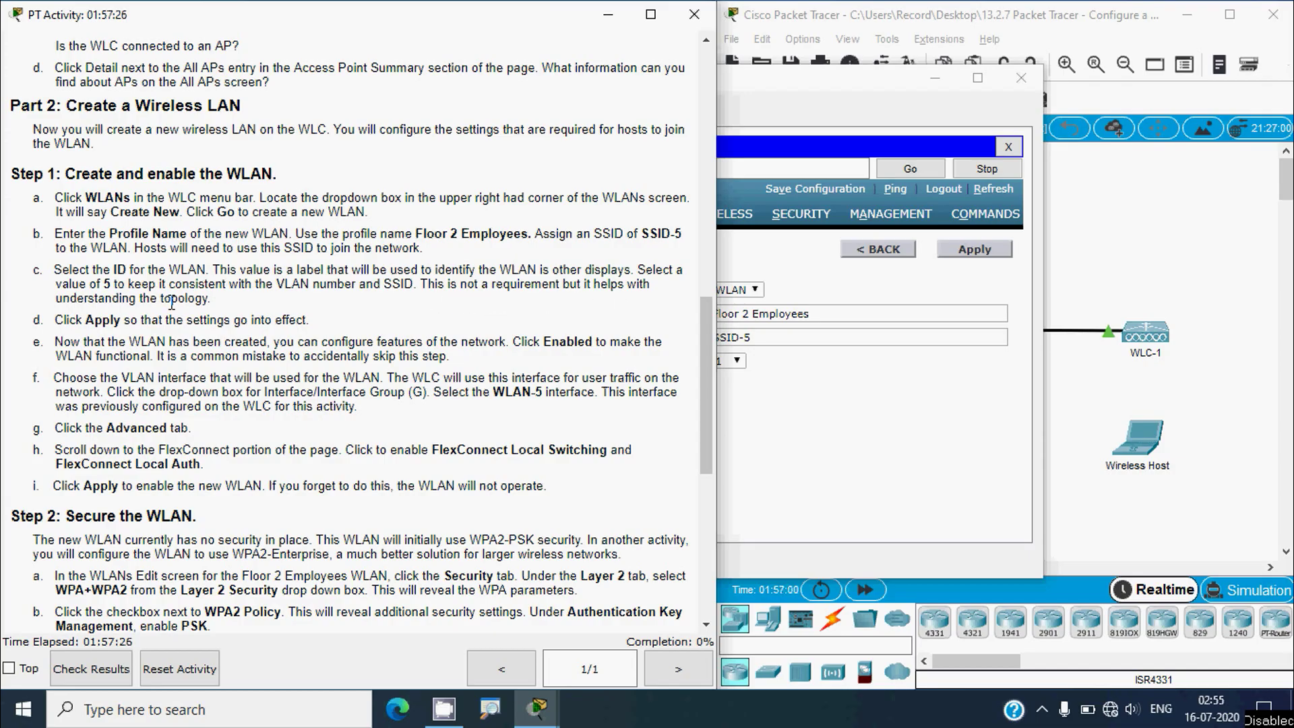
{"action": "left_click", "coordinate": [763, 417]}
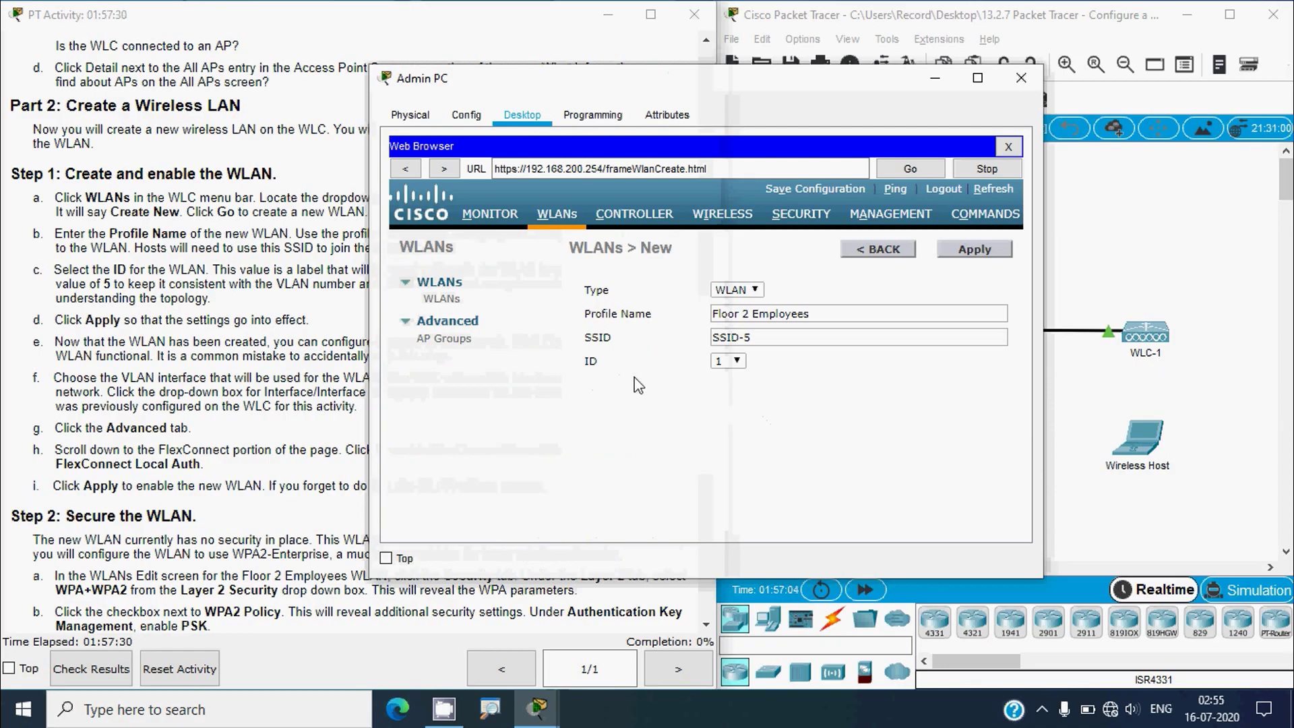
{"action": "left_click", "coordinate": [735, 363]}
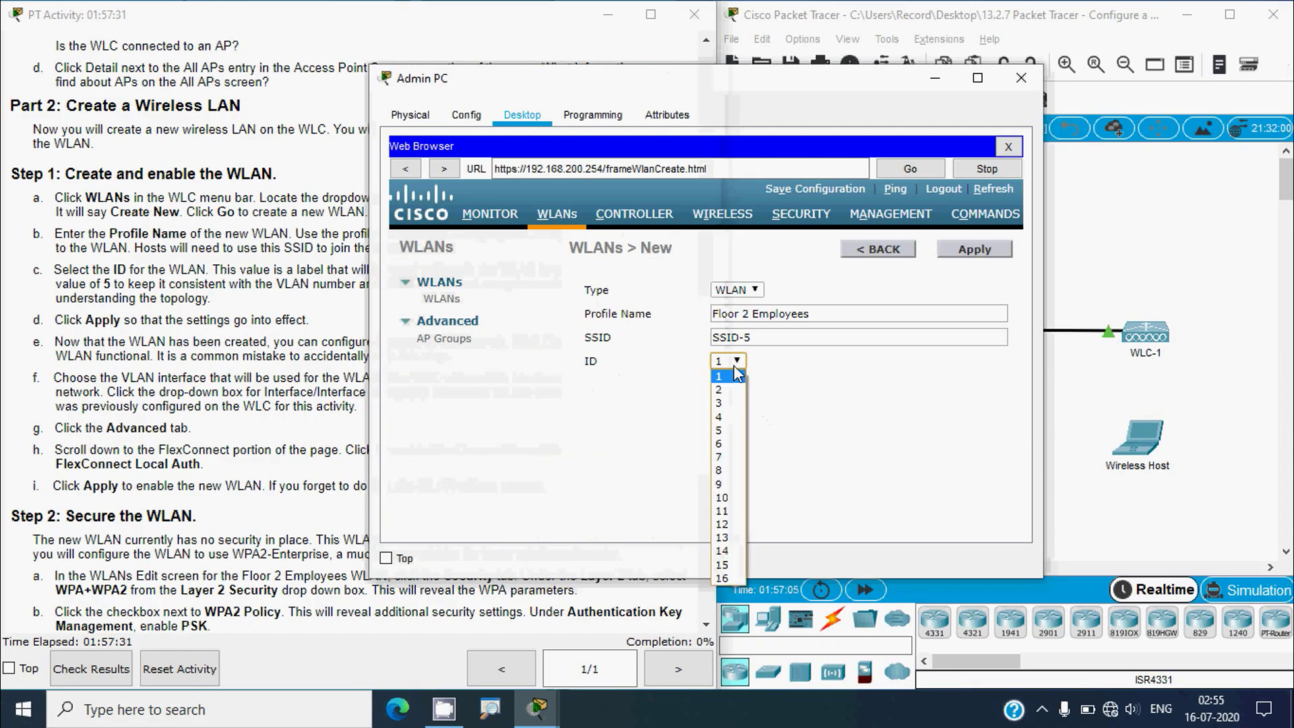
{"action": "left_click", "coordinate": [719, 430]}
{"action": "left_click", "coordinate": [200, 335]}
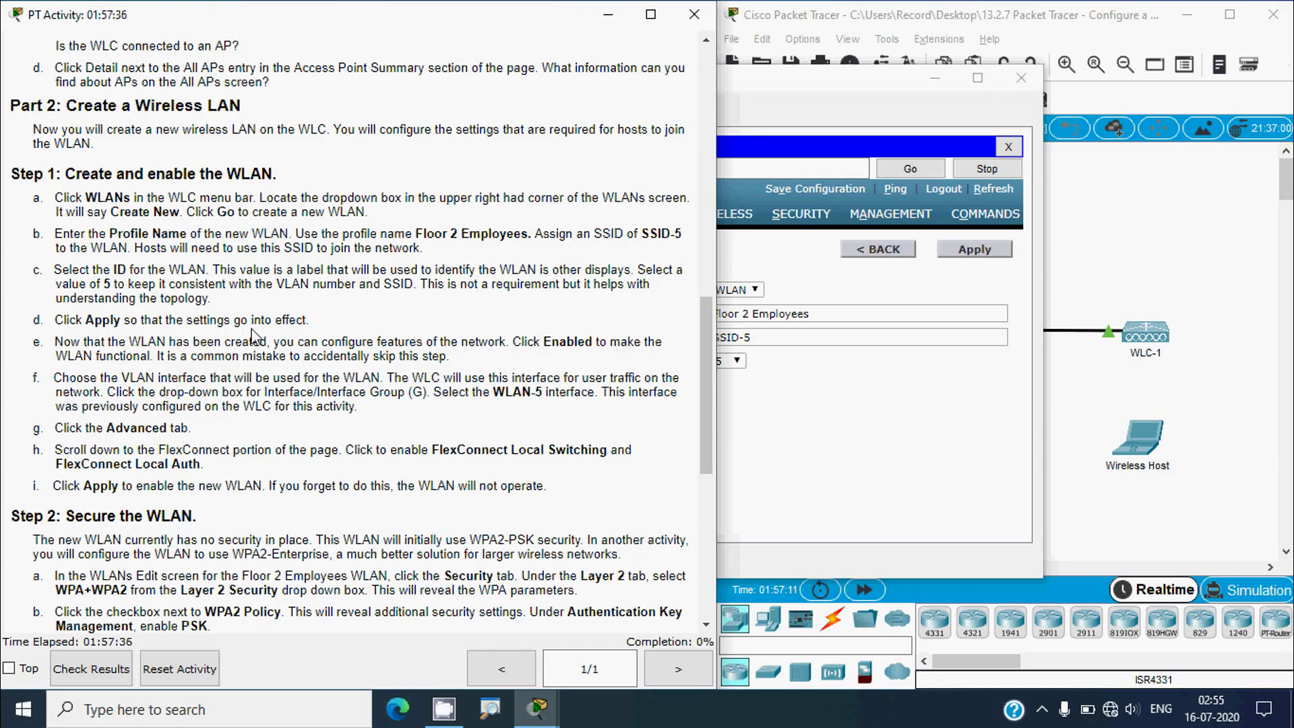
{"action": "left_click", "coordinate": [869, 426]}
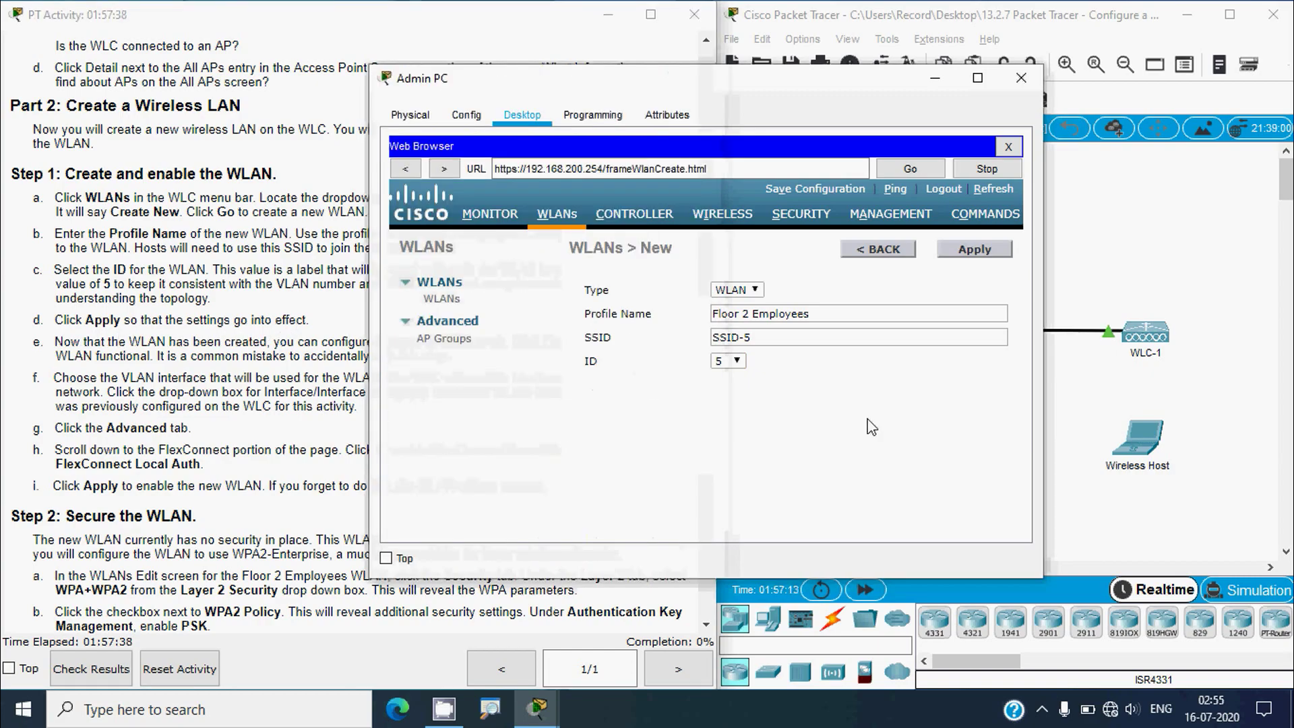
{"action": "left_click", "coordinate": [963, 261]}
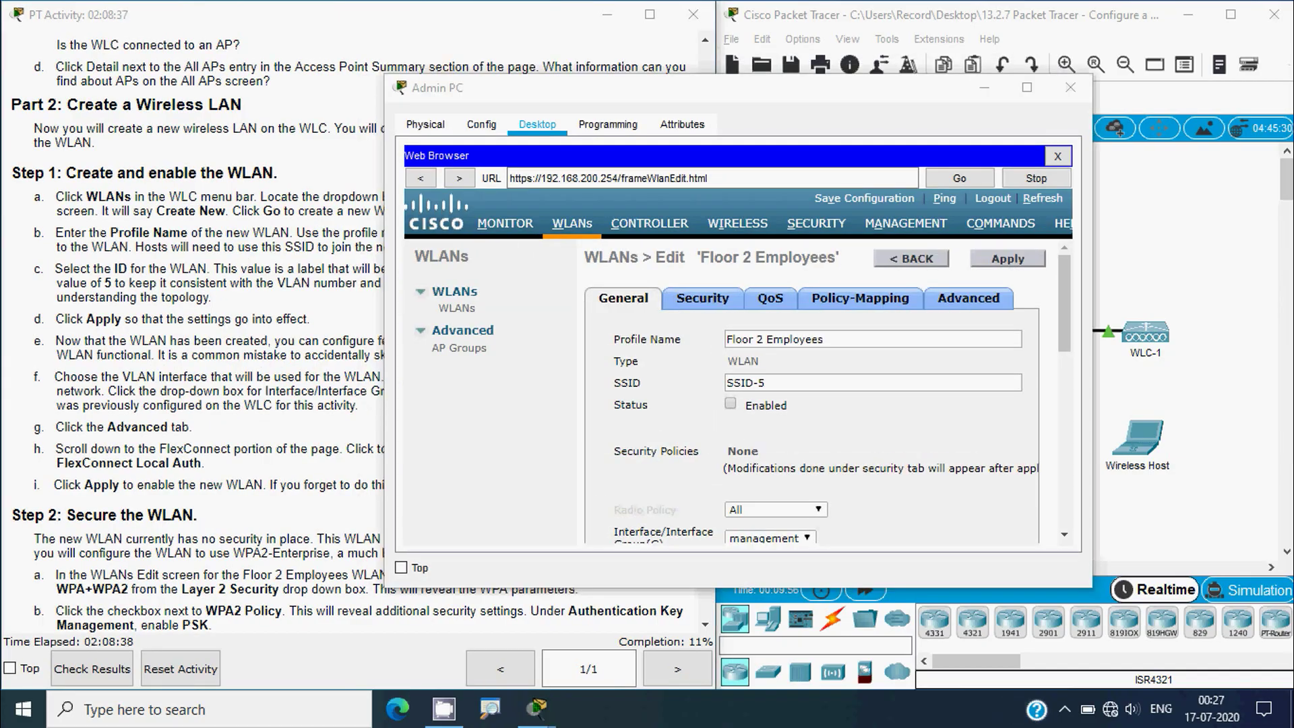
Step: On the General tab, change the Floor 2 Employees interface from management to WLAN-5
{"action": "left_click", "coordinate": [100, 369]}
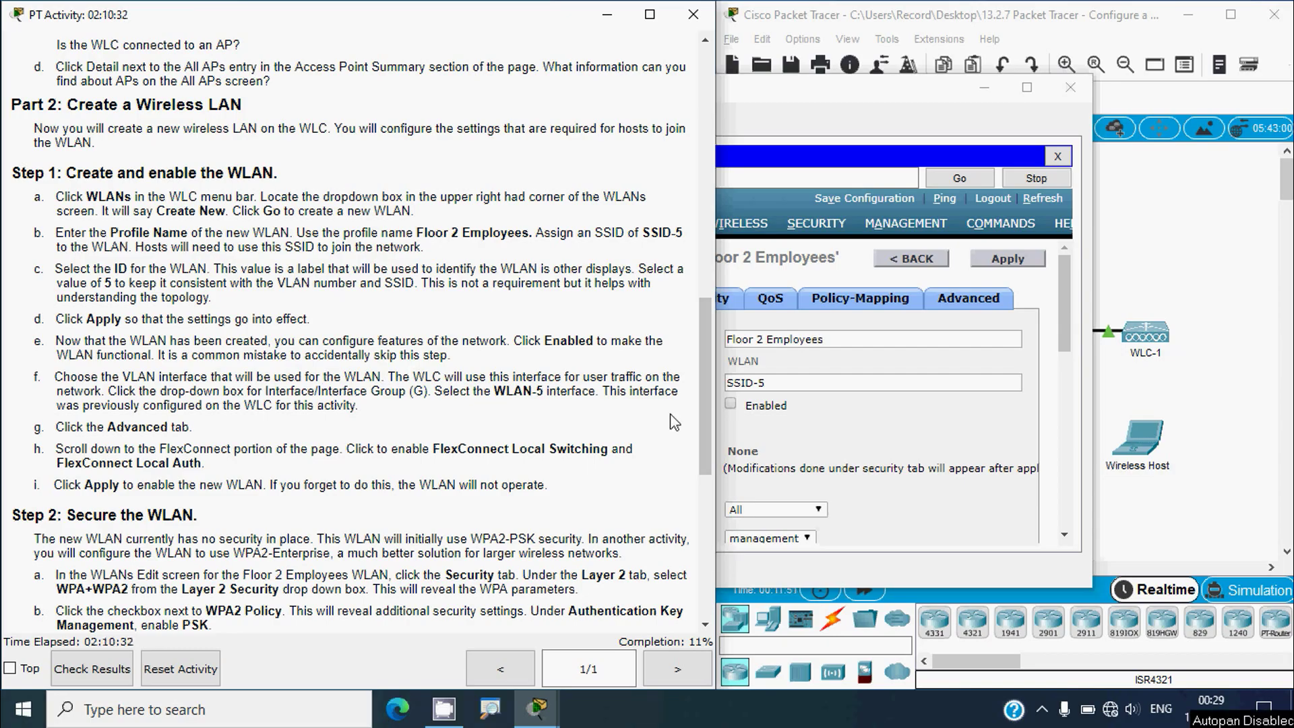
{"action": "left_click", "coordinate": [941, 195]}
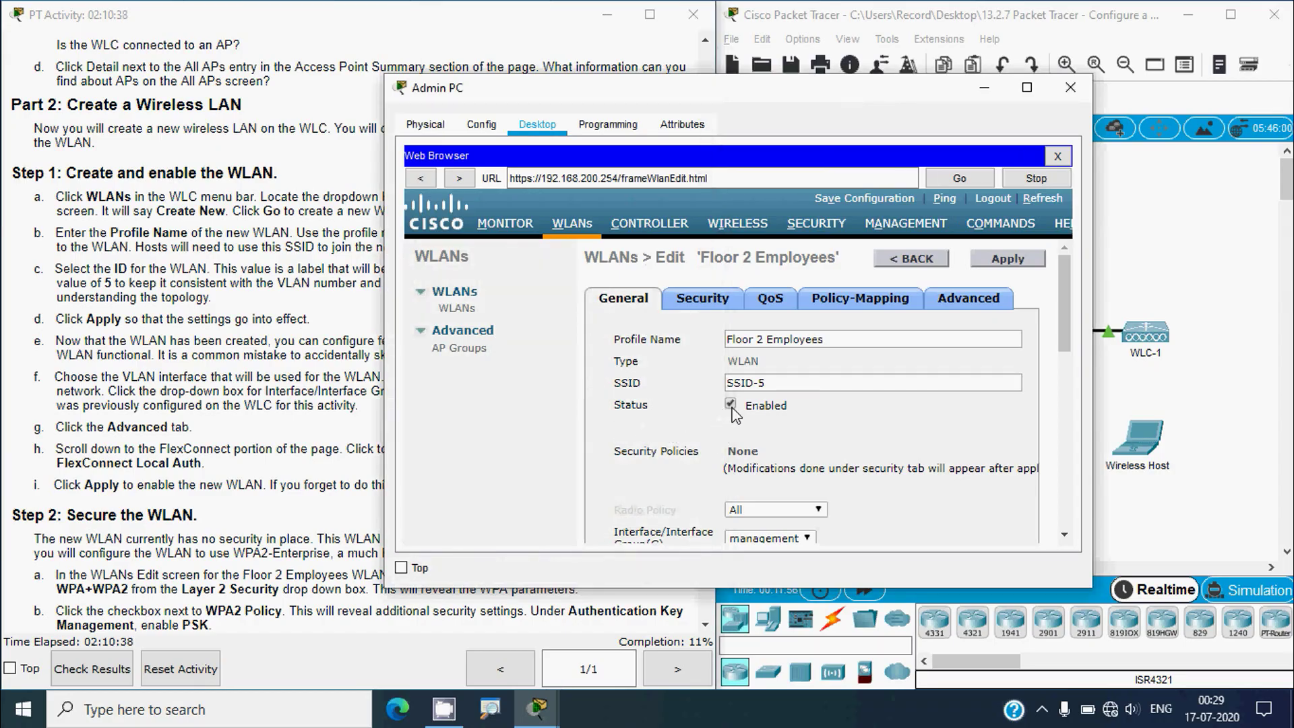
{"action": "left_click", "coordinate": [352, 362]}
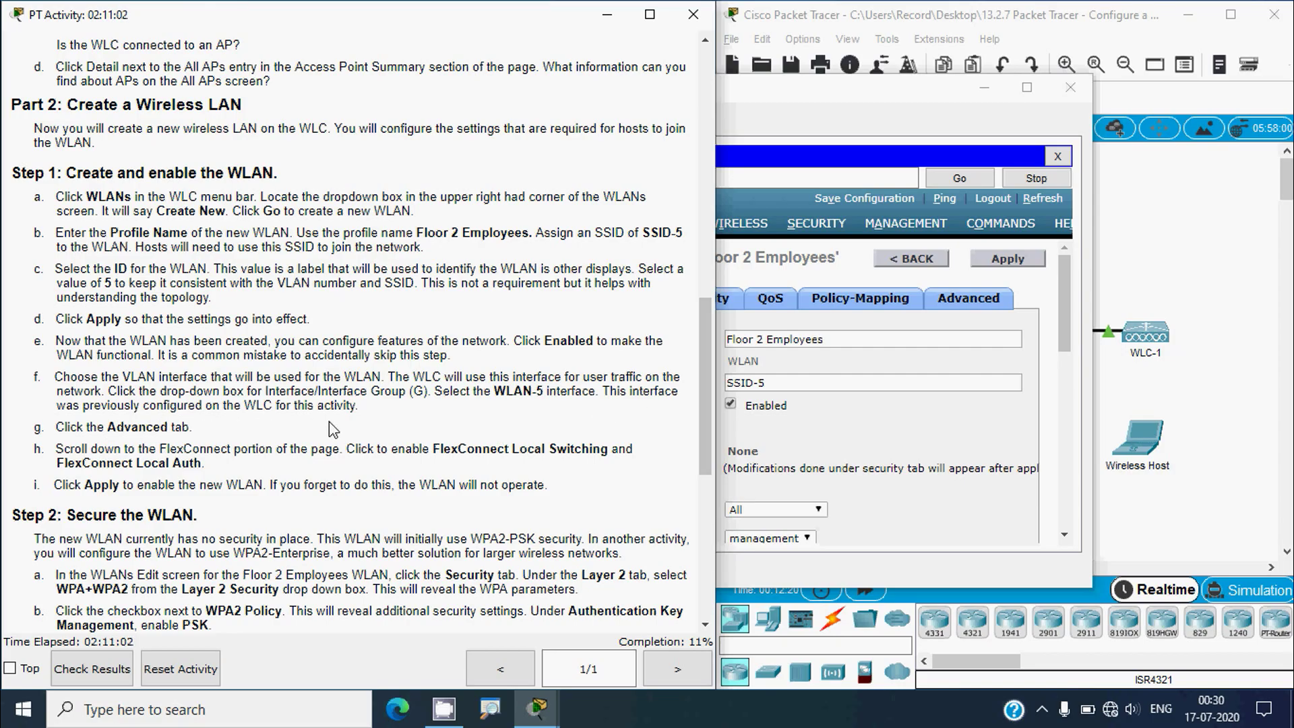
{"action": "left_click", "coordinate": [727, 148]}
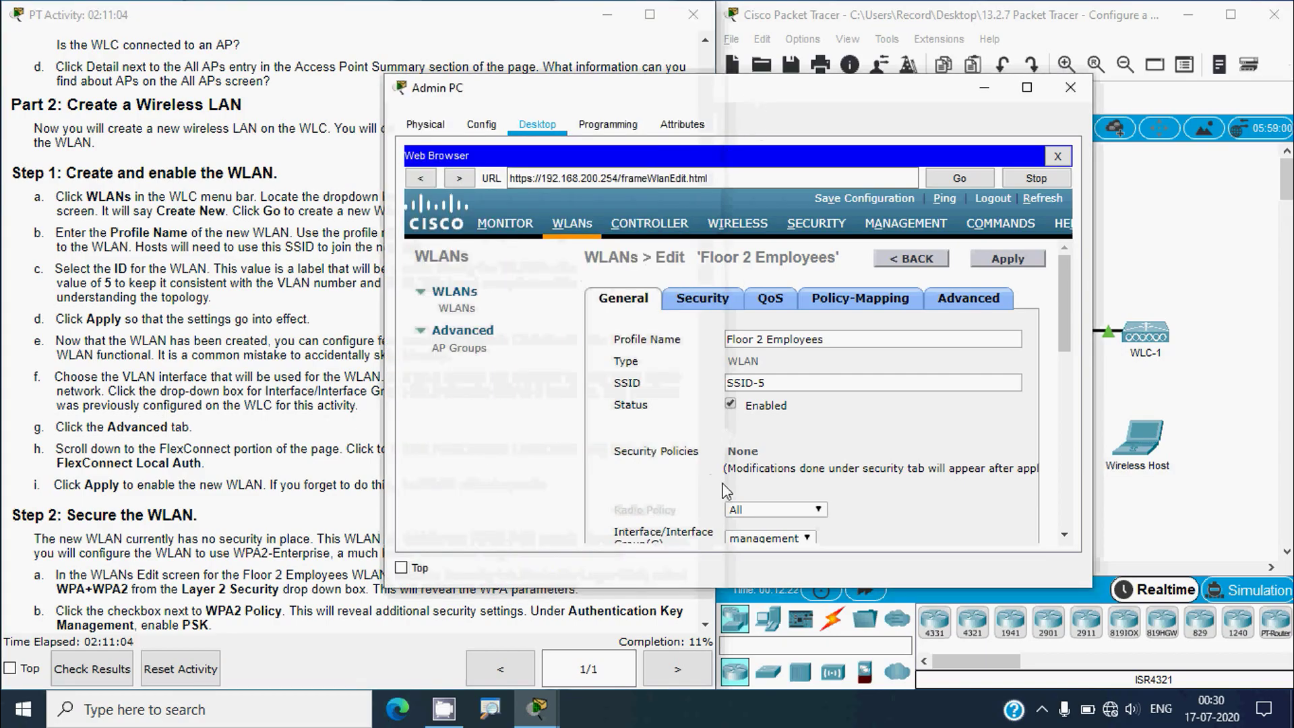
{"action": "scroll", "coordinate": [726, 491], "scroll_direction": "down", "scroll_amount": 3}
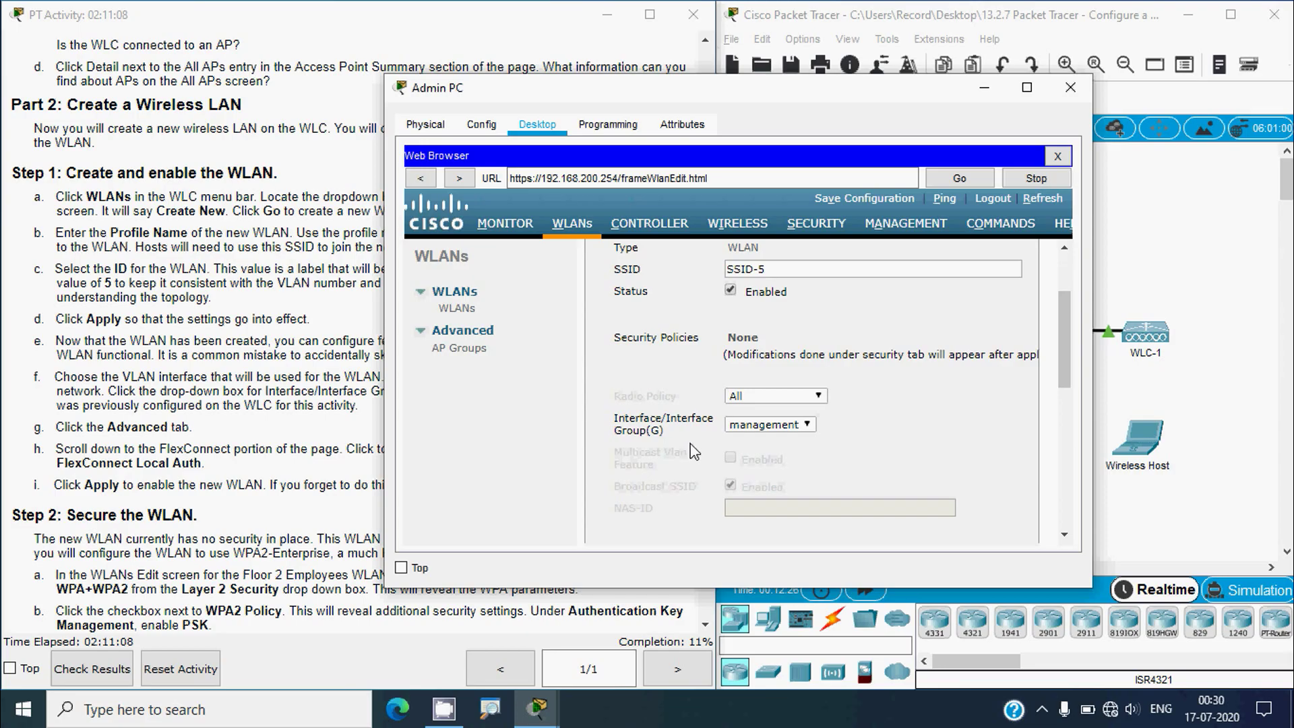
{"action": "left_click", "coordinate": [801, 430]}
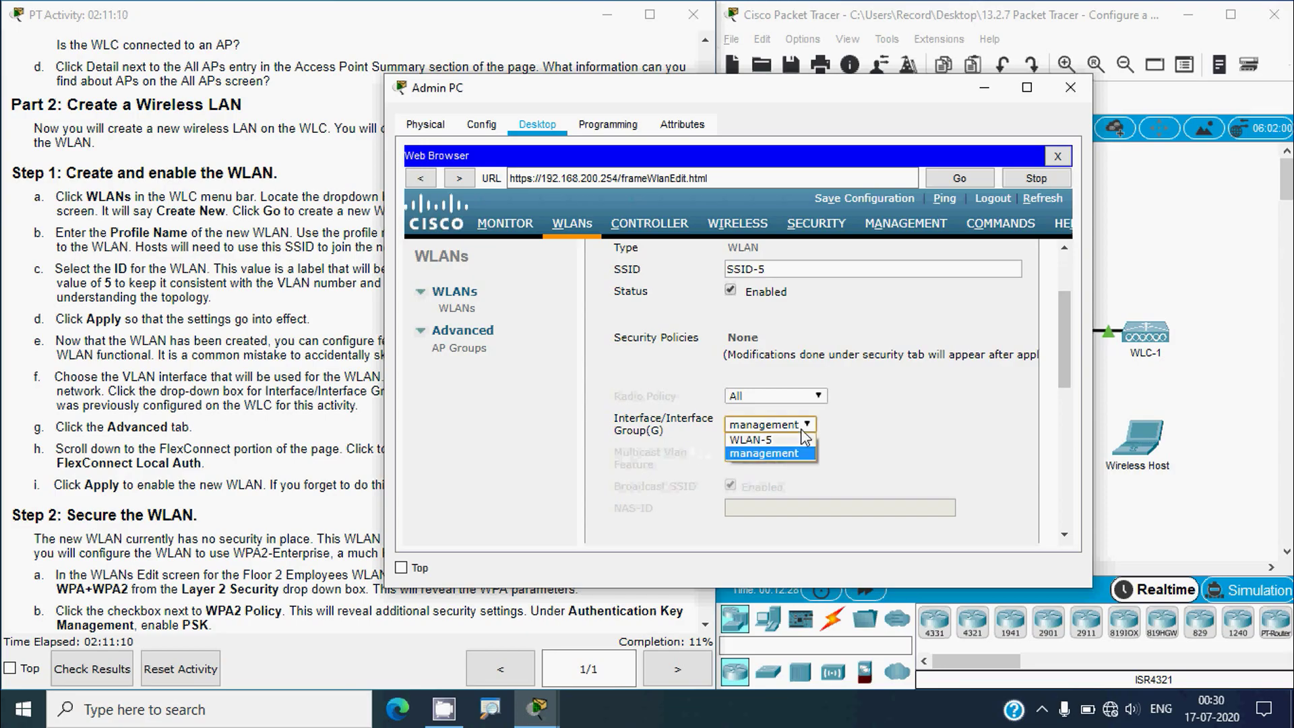
{"action": "left_click", "coordinate": [782, 439]}
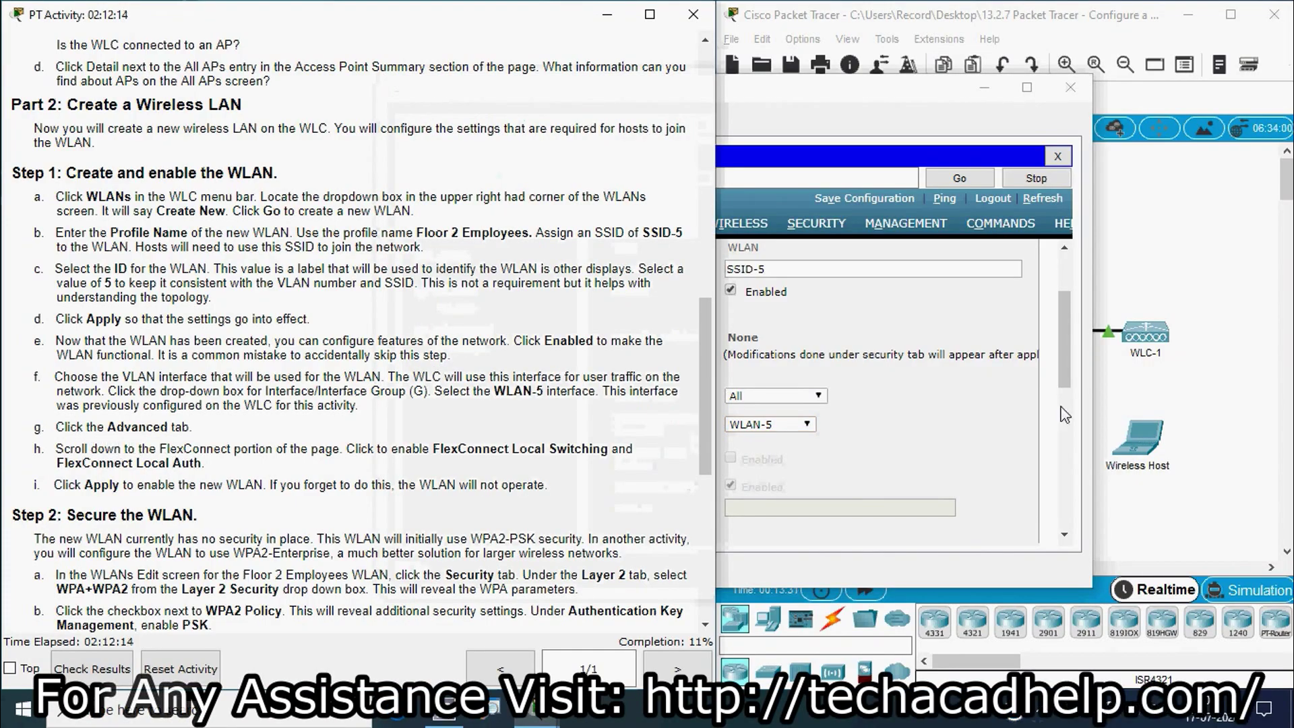
{"action": "left_click_drag", "start_coordinate": [1064, 350], "coordinate": [1077, 313]}
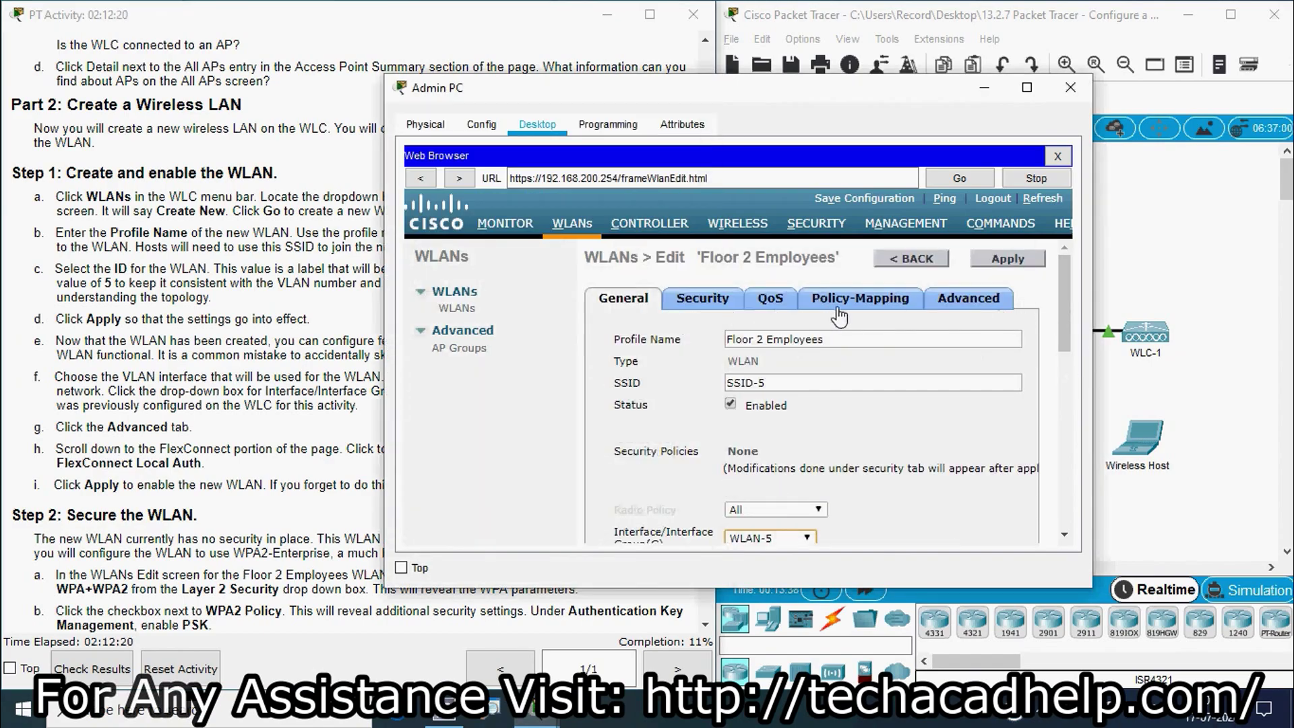
Step: Go to the WLAN's Advanced tab and scroll down to the FlexConnect settings
{"action": "left_click", "coordinate": [964, 310]}
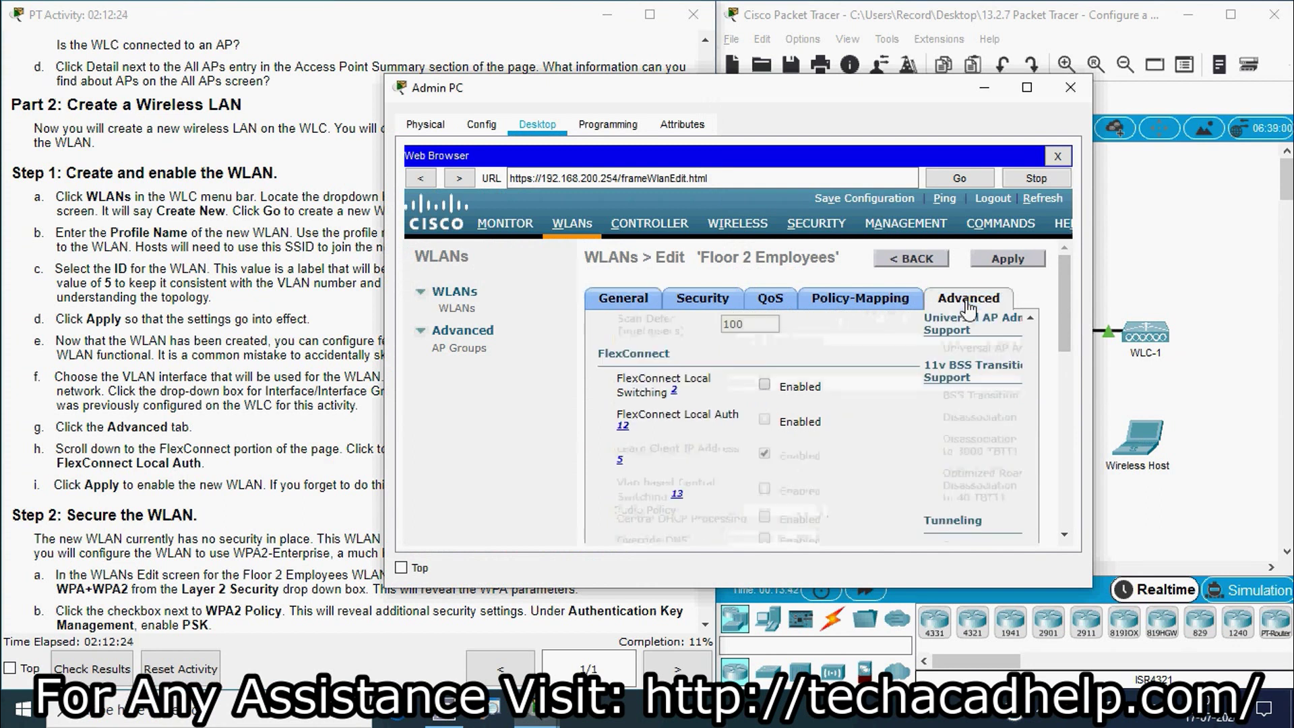
{"action": "left_click", "coordinate": [234, 456]}
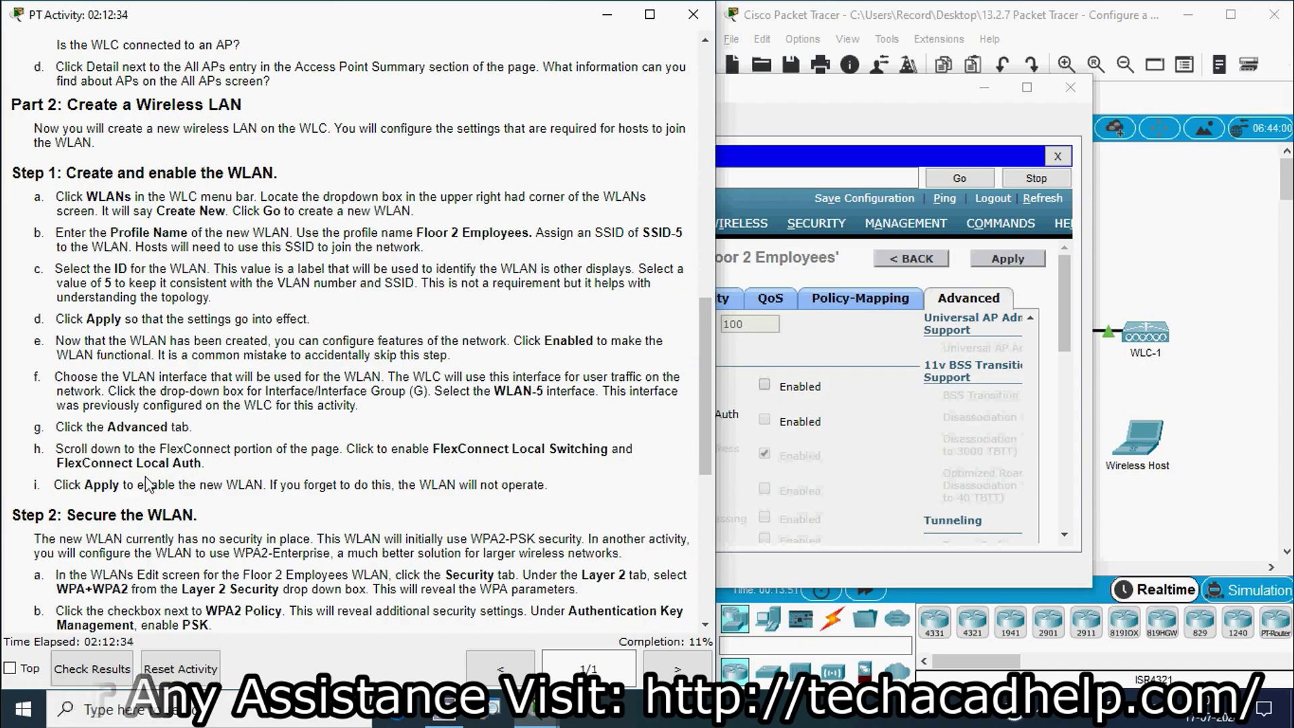
{"action": "left_click", "coordinate": [1073, 350]}
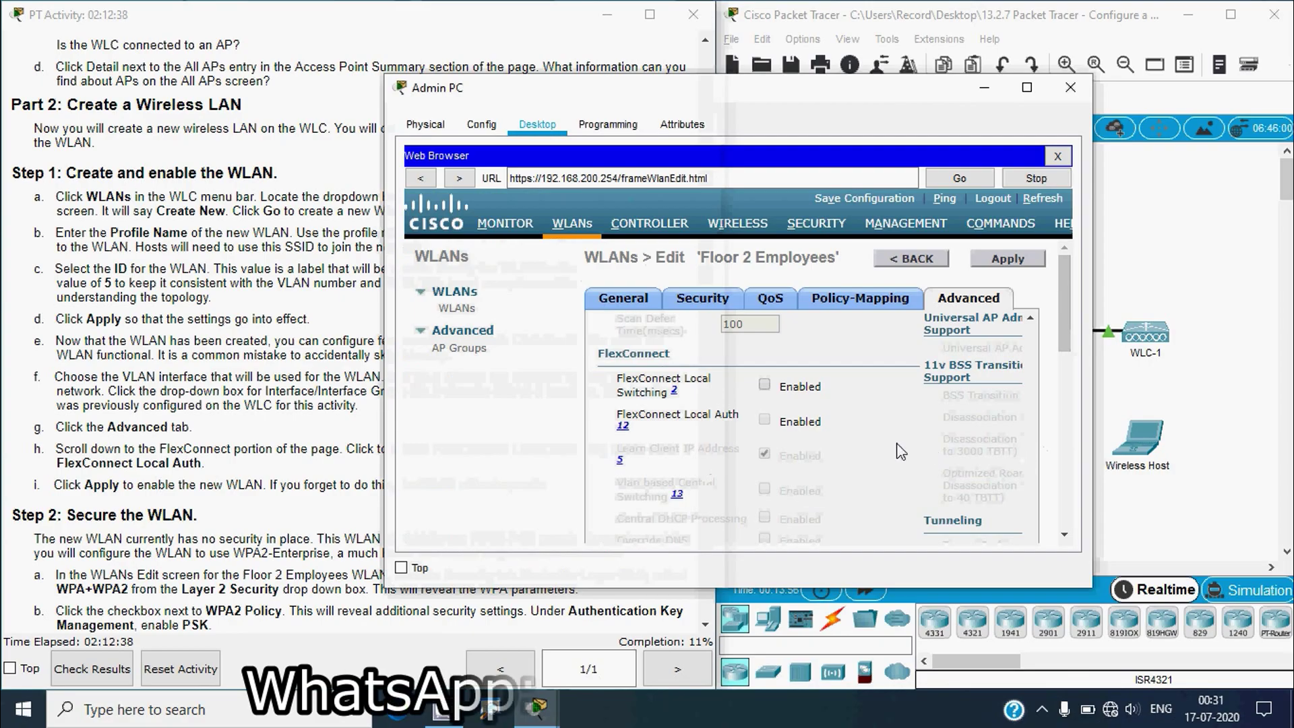
{"action": "scroll", "coordinate": [896, 451], "scroll_direction": "up", "scroll_amount": 3}
{"action": "scroll", "coordinate": [891, 450], "scroll_direction": "down", "scroll_amount": 4}
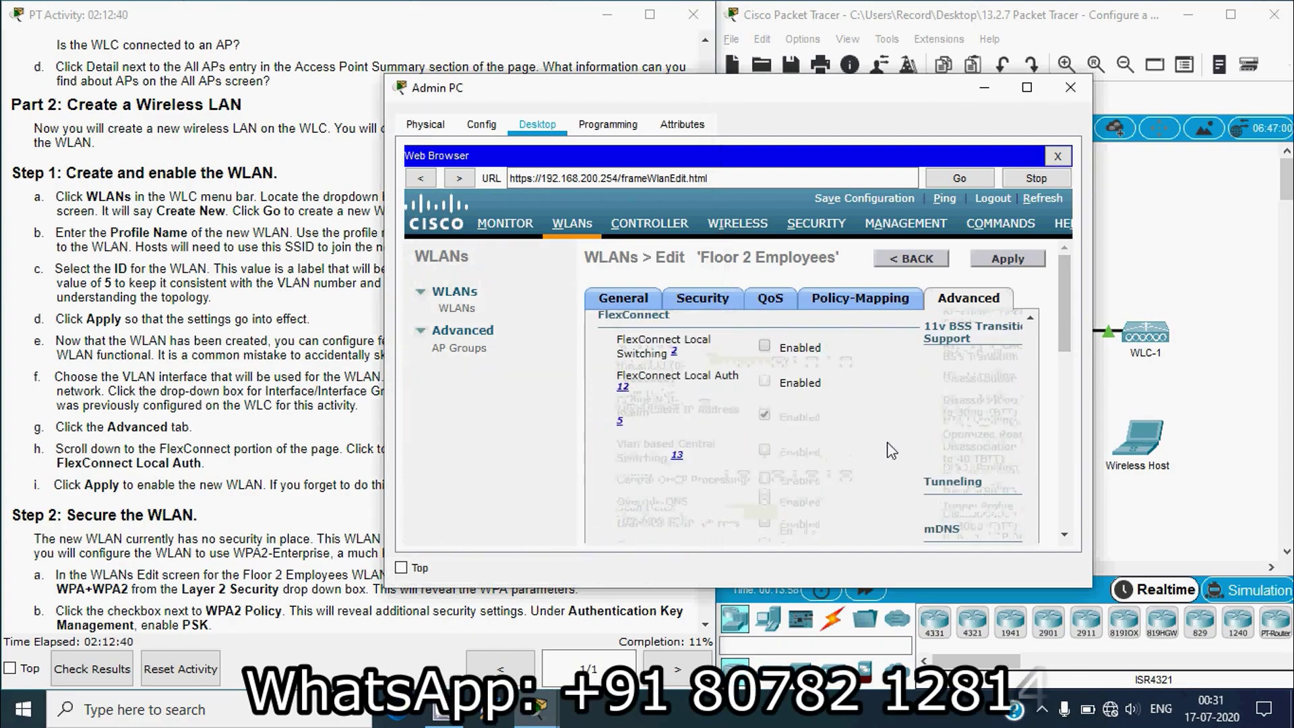
{"action": "scroll", "coordinate": [892, 450], "scroll_direction": "down", "scroll_amount": 5}
{"action": "scroll", "coordinate": [1033, 473], "scroll_direction": "down", "scroll_amount": 4}
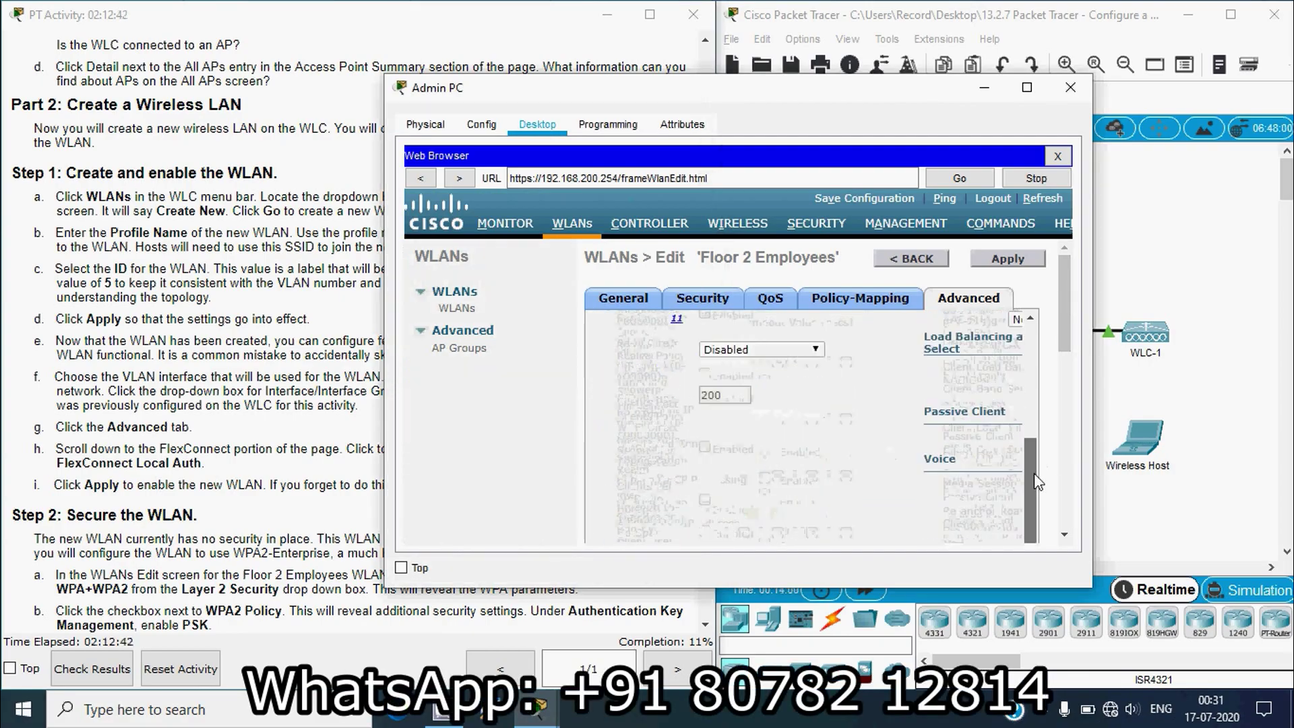
{"action": "left_click_drag", "start_coordinate": [1034, 512], "coordinate": [1041, 381]}
{"action": "scroll", "coordinate": [949, 480], "scroll_direction": "down", "scroll_amount": 8}
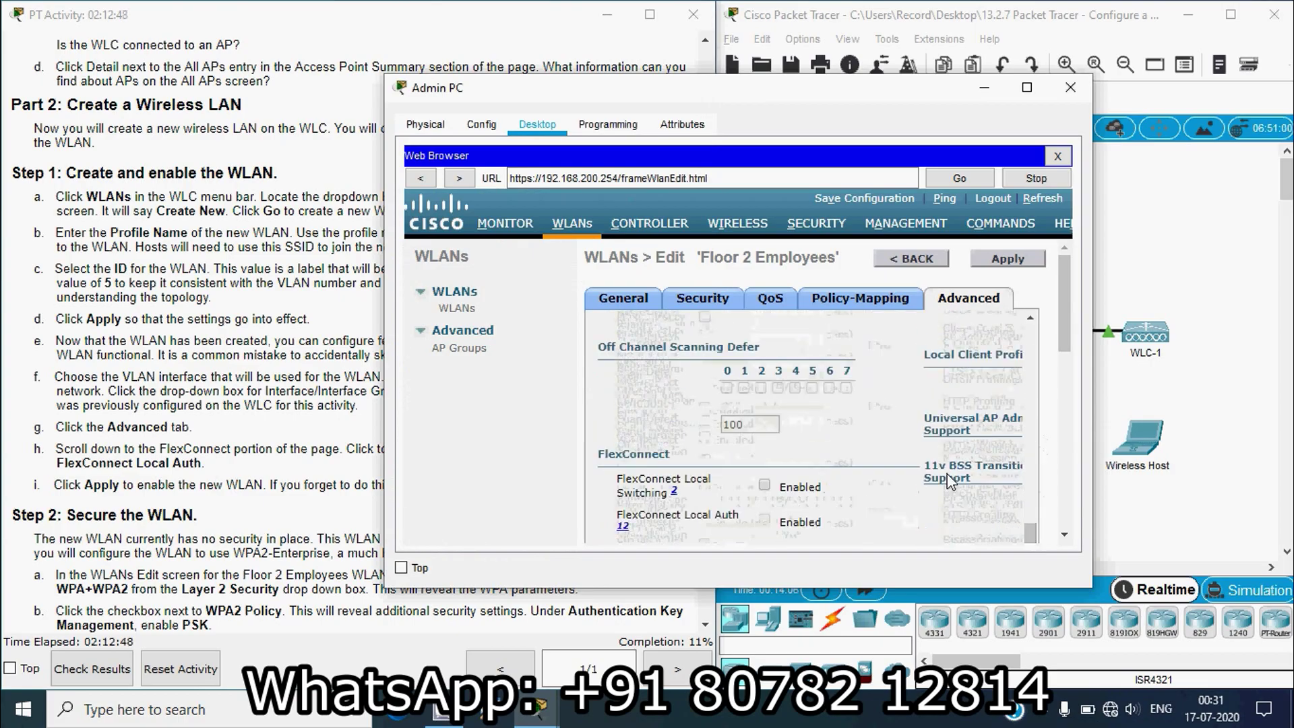
{"action": "scroll", "coordinate": [948, 479], "scroll_direction": "down", "scroll_amount": 3}
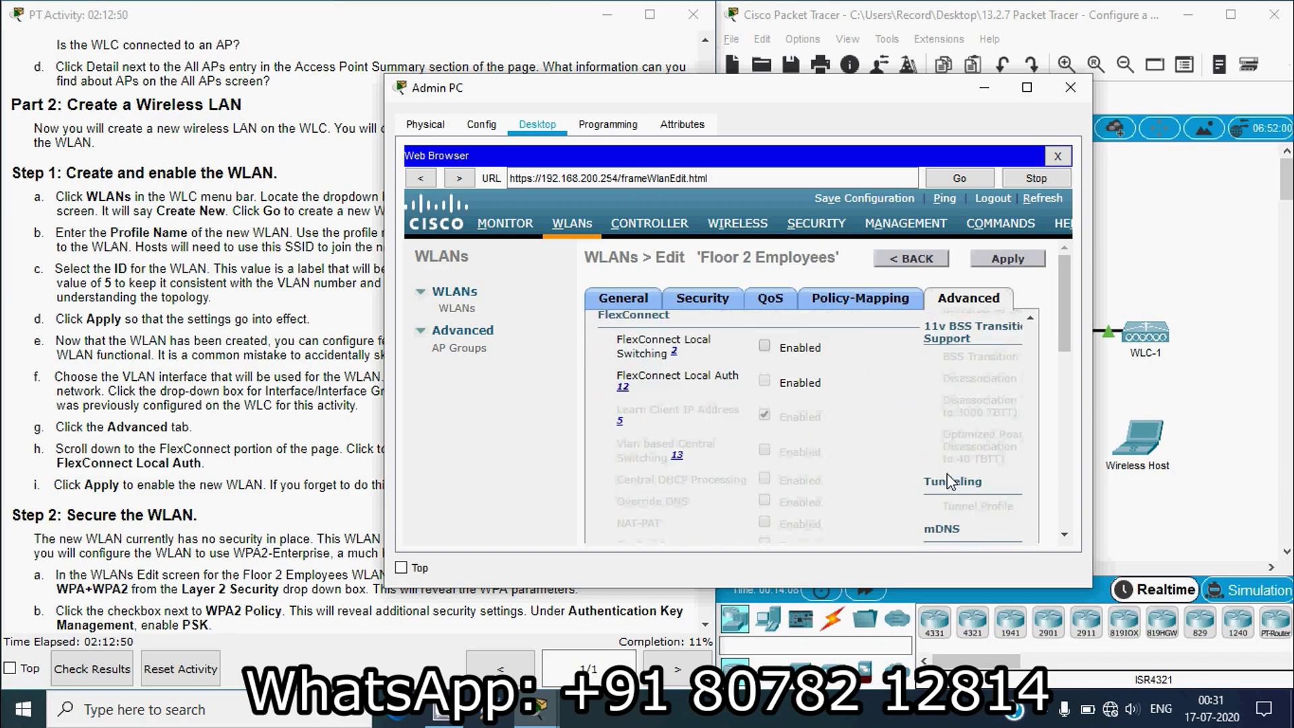
{"action": "scroll", "coordinate": [950, 481], "scroll_direction": "up", "scroll_amount": 3}
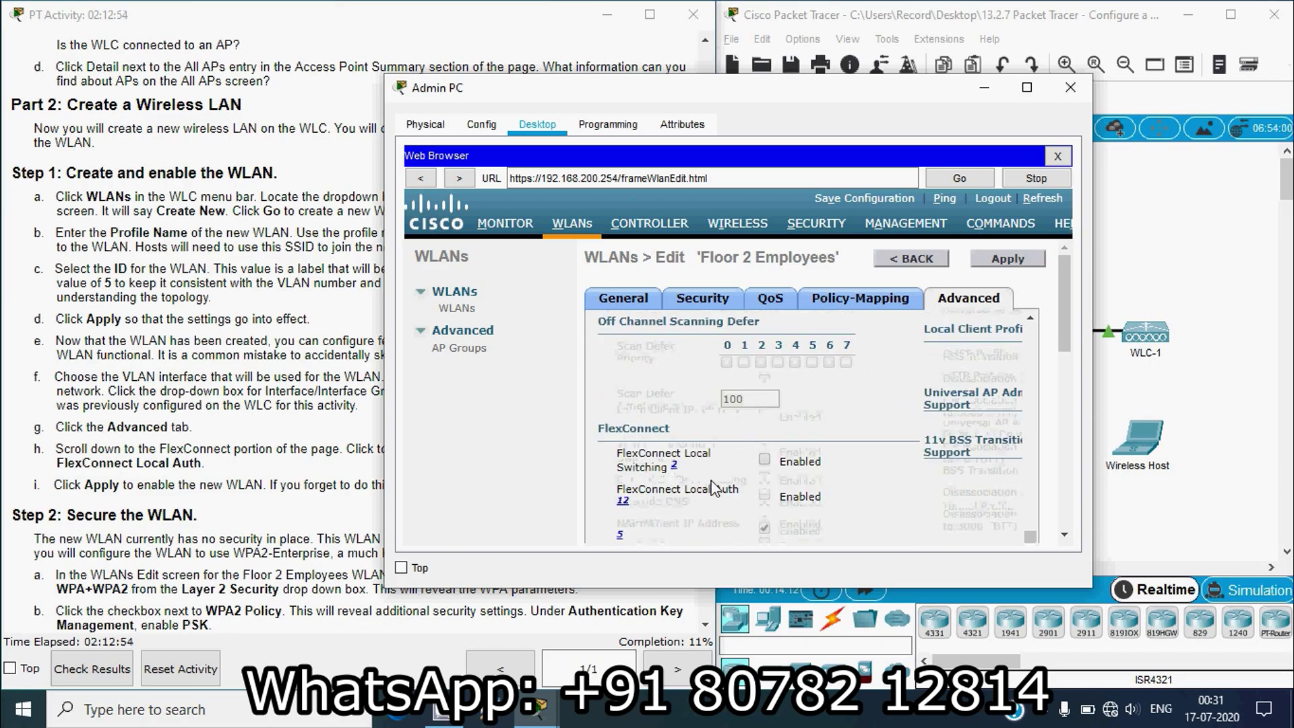
Step: Enable FlexConnect Local Switching and FlexConnect Local Auth, then apply the changes
{"action": "left_click", "coordinate": [764, 461]}
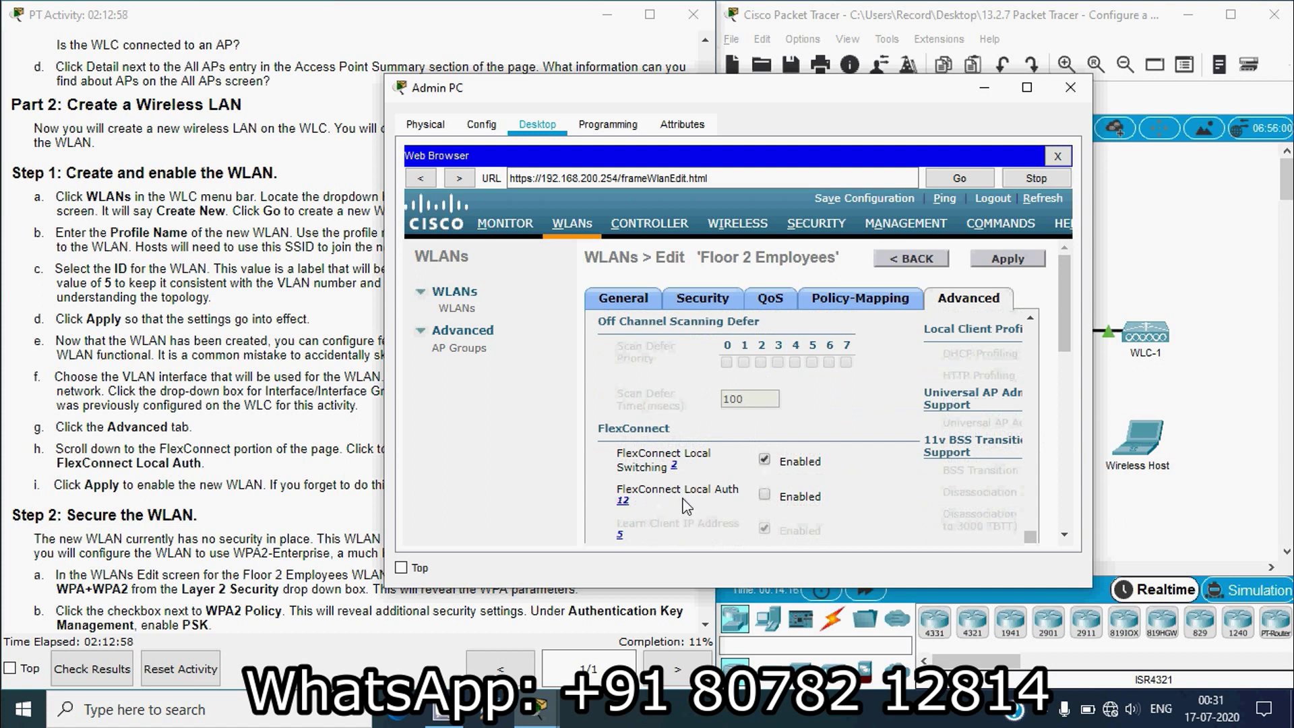
{"action": "left_click", "coordinate": [764, 496]}
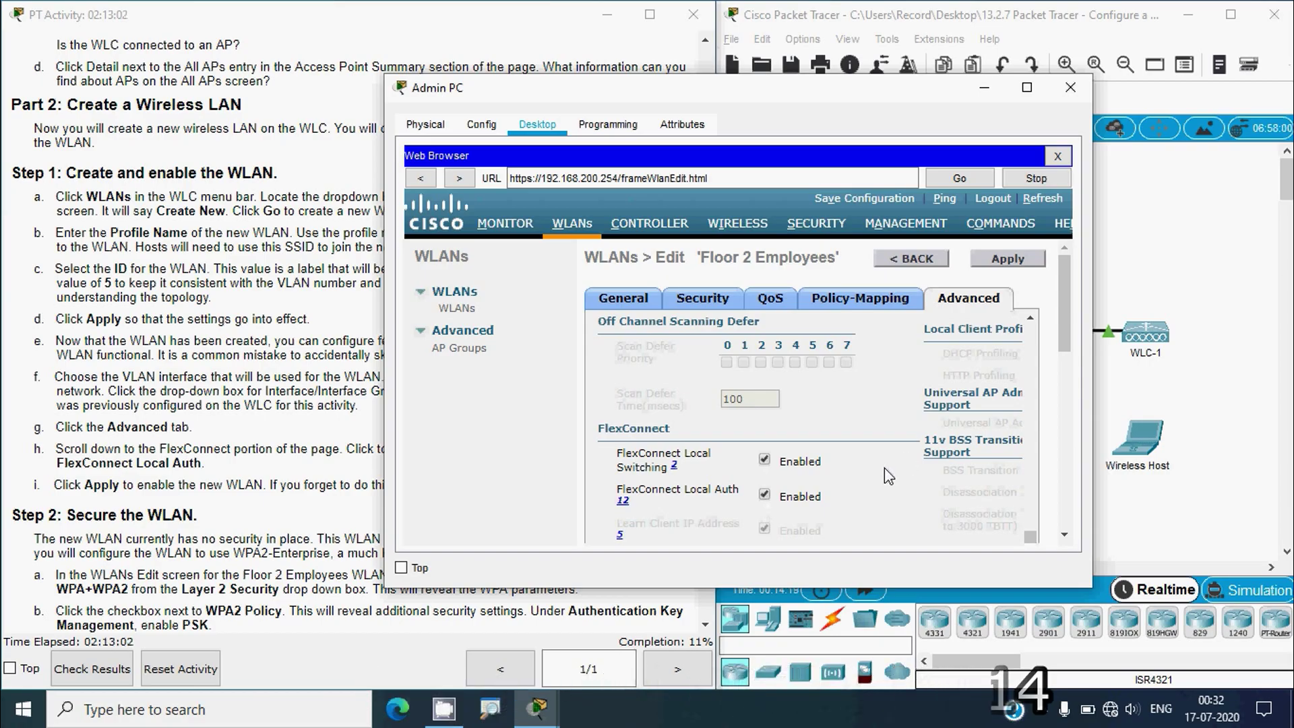
{"action": "left_click", "coordinate": [364, 480]}
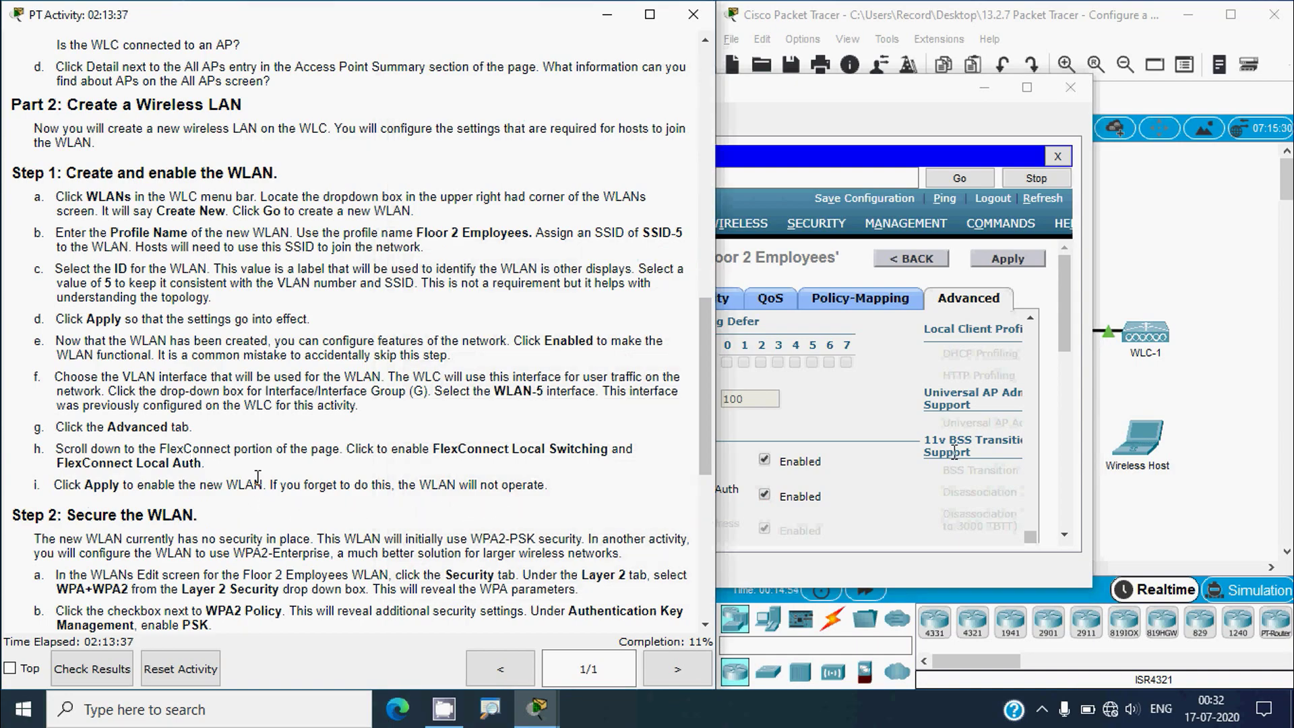
{"action": "left_click", "coordinate": [1060, 330]}
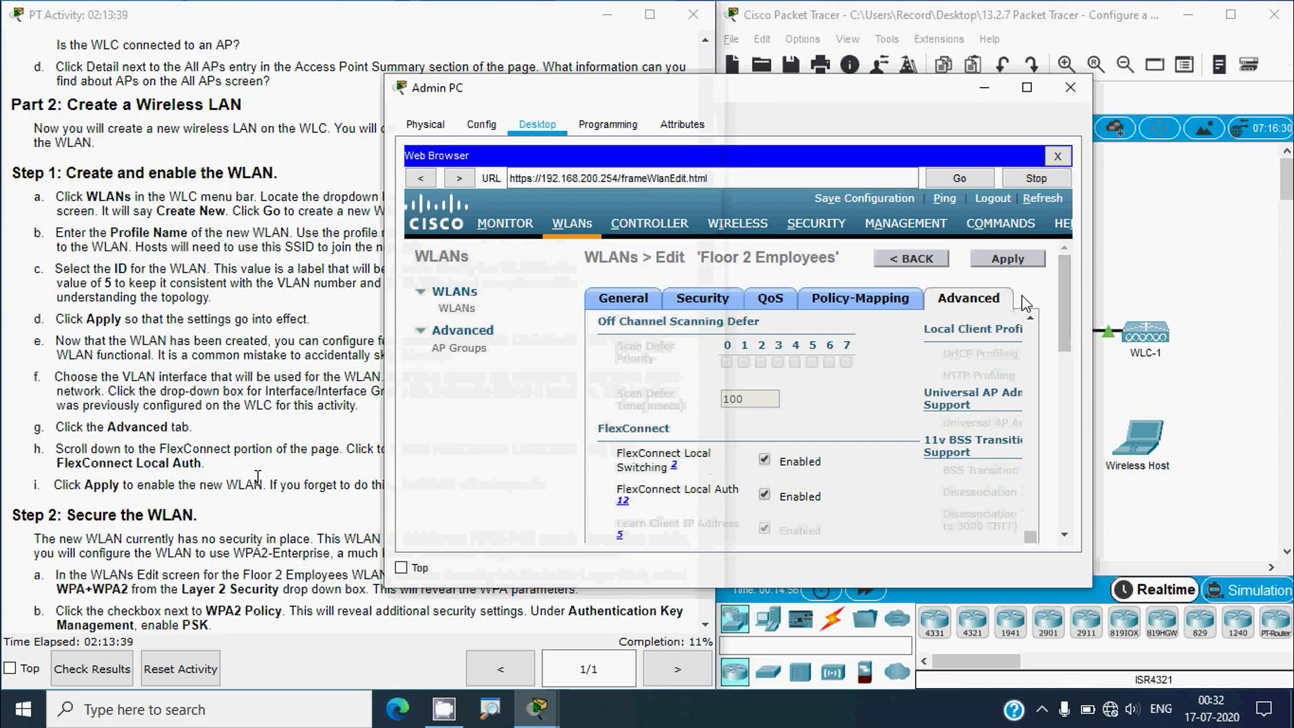
{"action": "left_click", "coordinate": [1008, 264]}
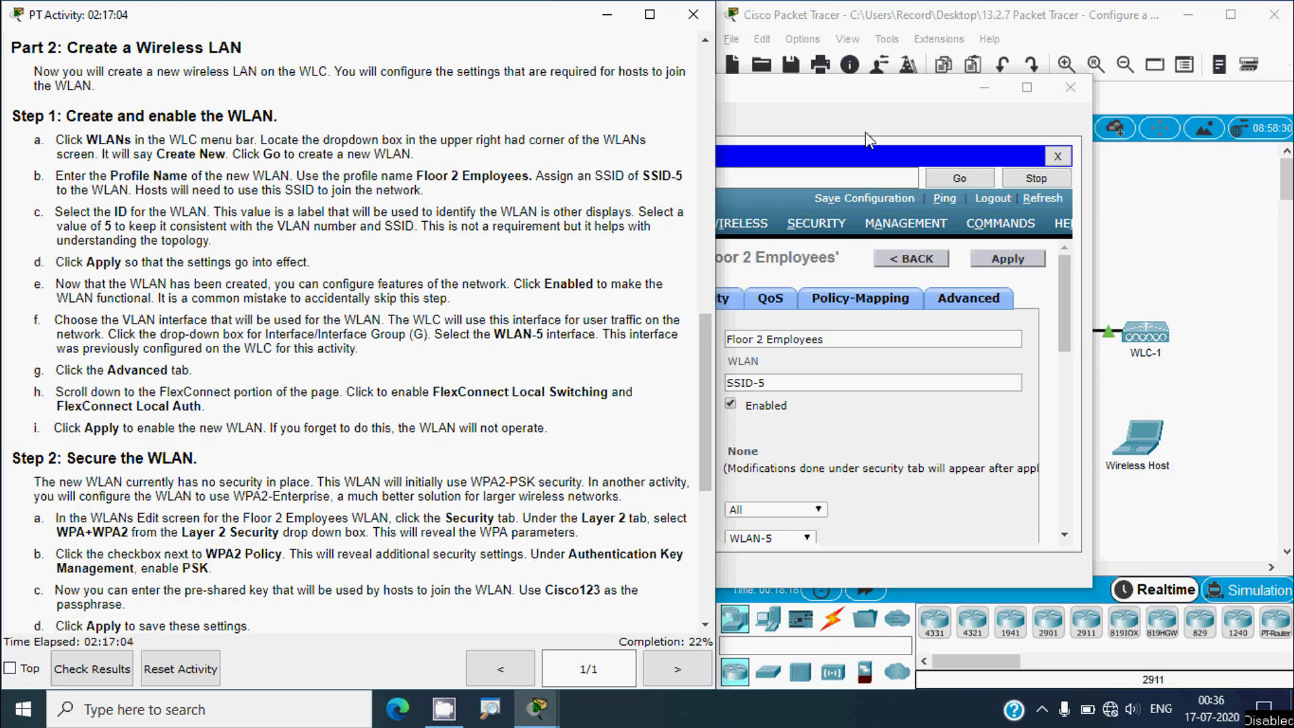
Step: Set the WLAN's Layer 2 Security to WPA+WPA2 on the Security tab
{"action": "left_click", "coordinate": [842, 100]}
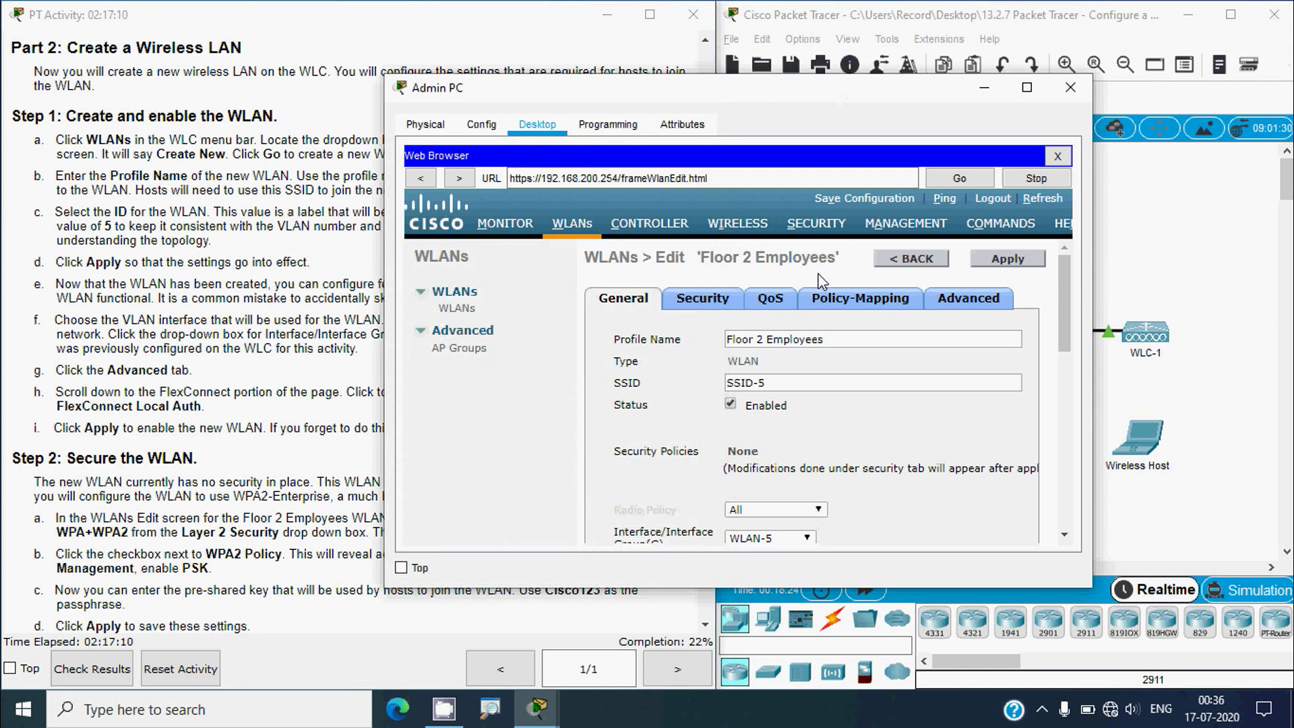
{"action": "left_click", "coordinate": [702, 302]}
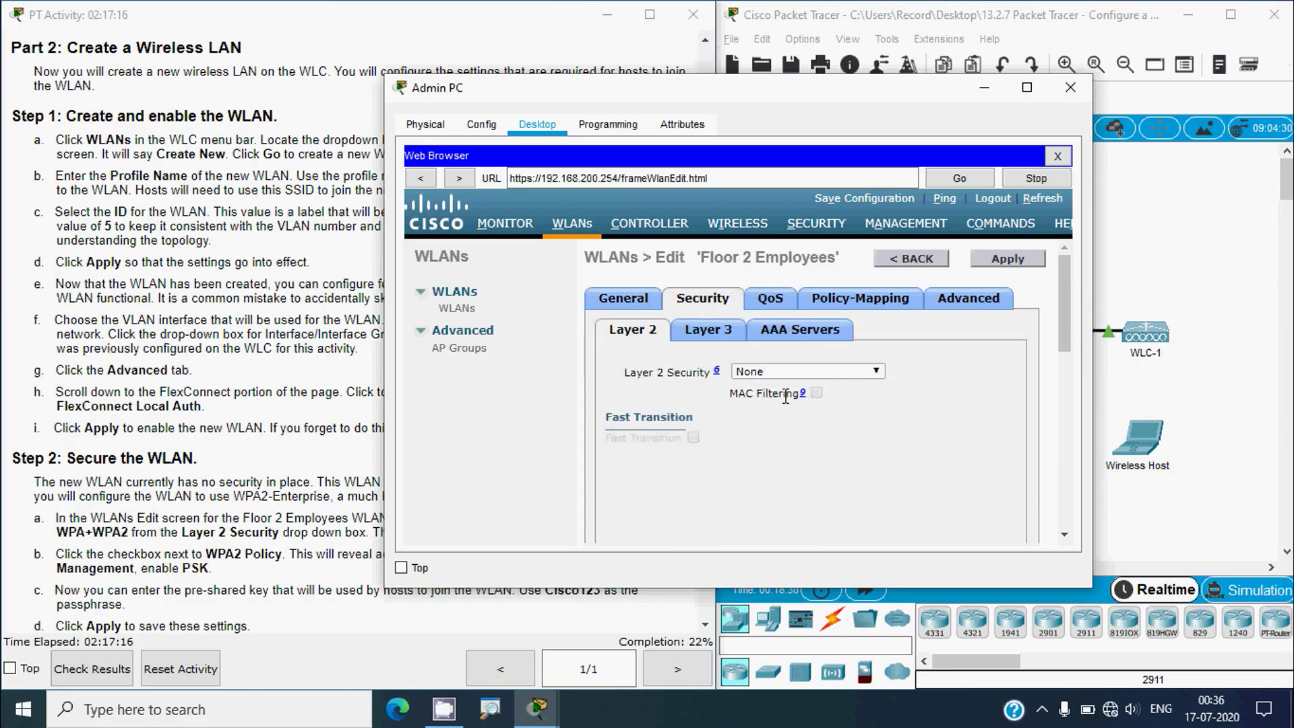
{"action": "left_click", "coordinate": [873, 375]}
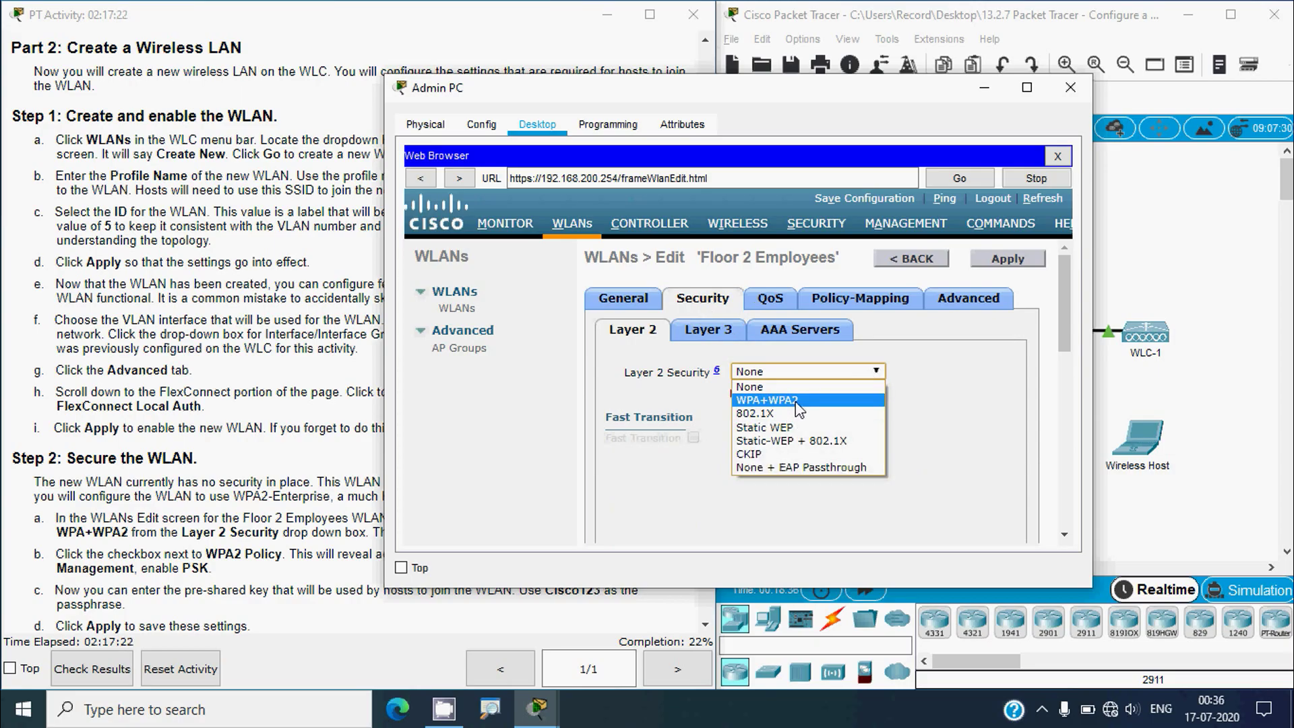
{"action": "left_click", "coordinate": [808, 401]}
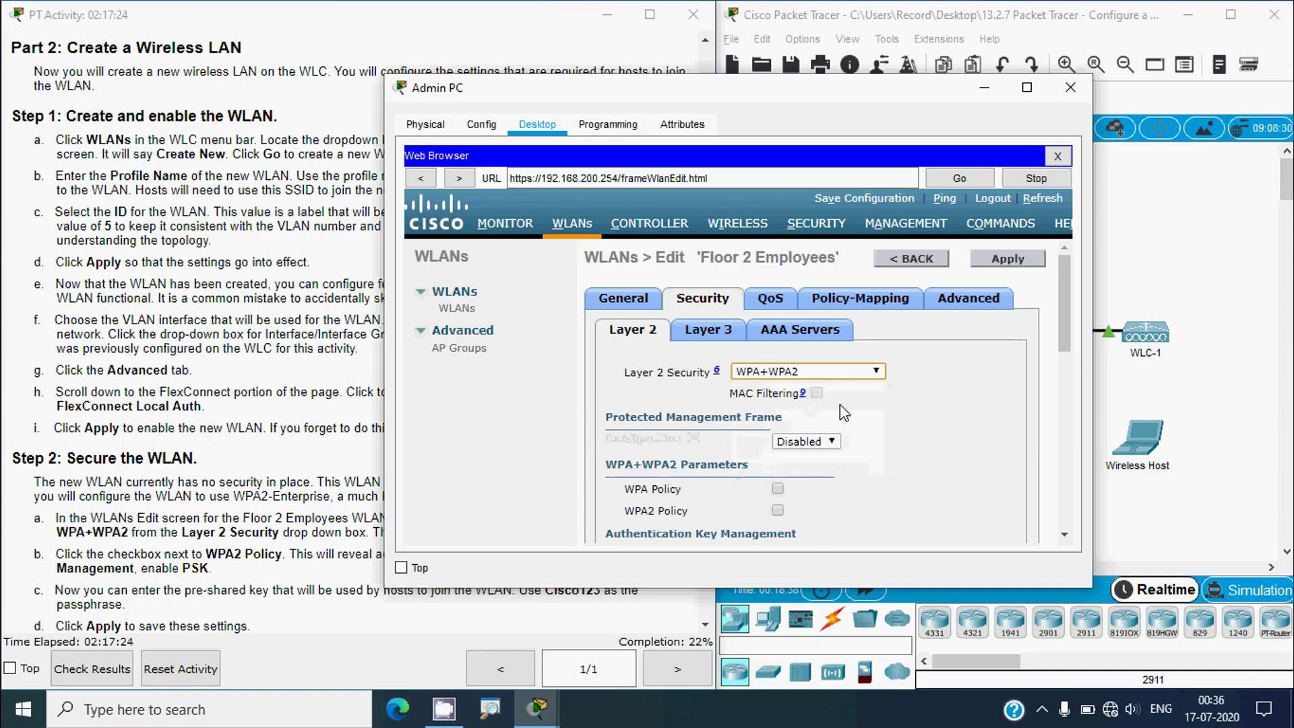
{"action": "scroll", "coordinate": [886, 431], "scroll_direction": "down", "scroll_amount": 1}
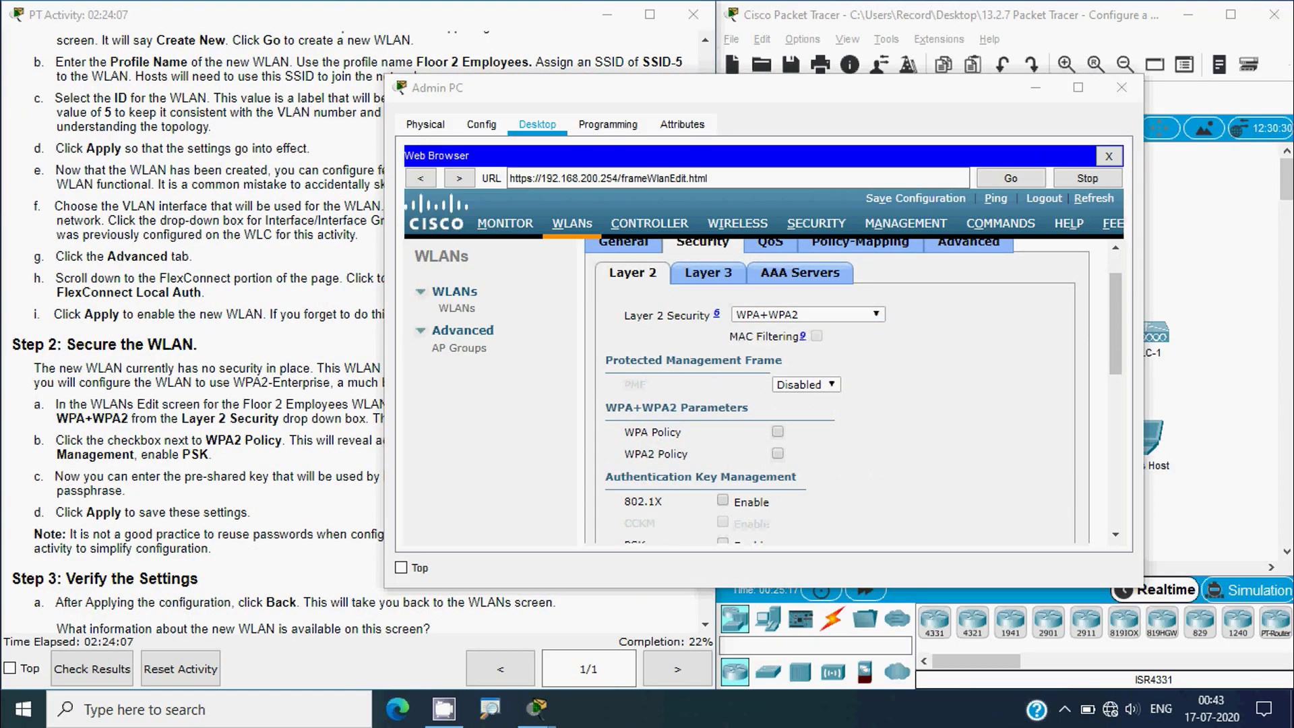
Step: Enable the WPA2 Policy with AES encryption
{"action": "left_click", "coordinate": [144, 455]}
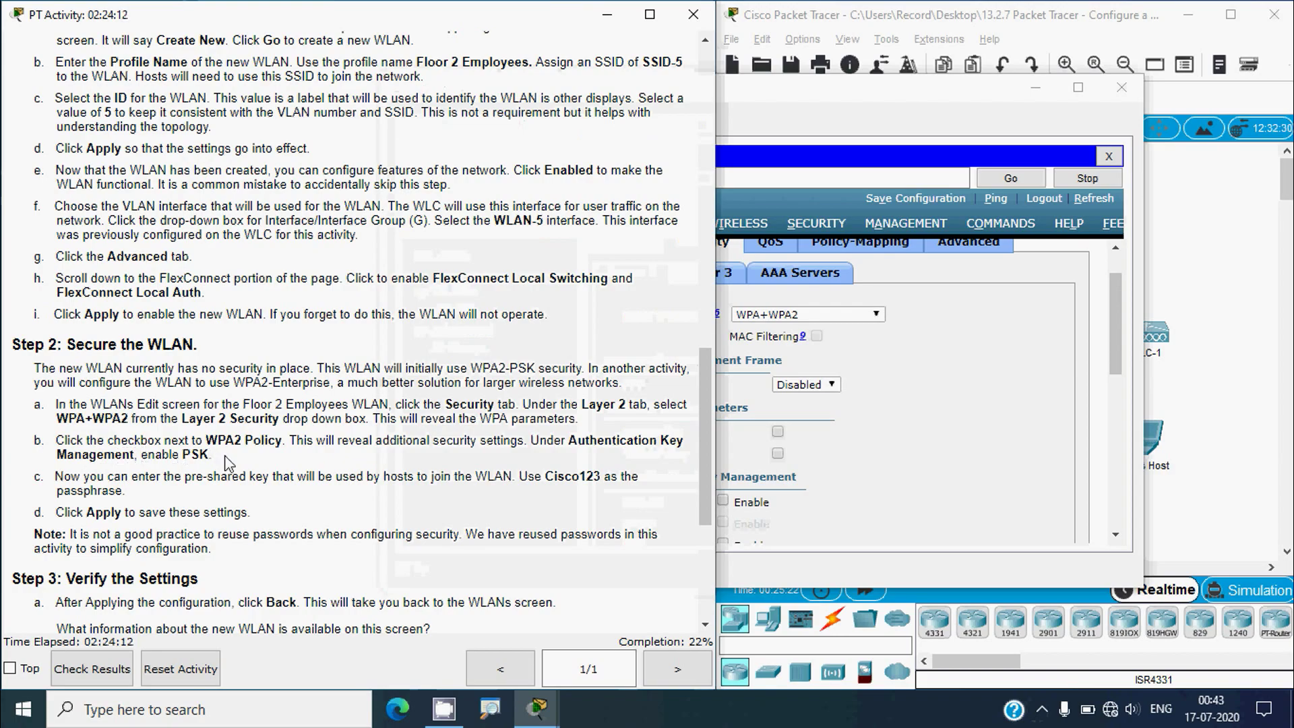
{"action": "left_click", "coordinate": [773, 101]}
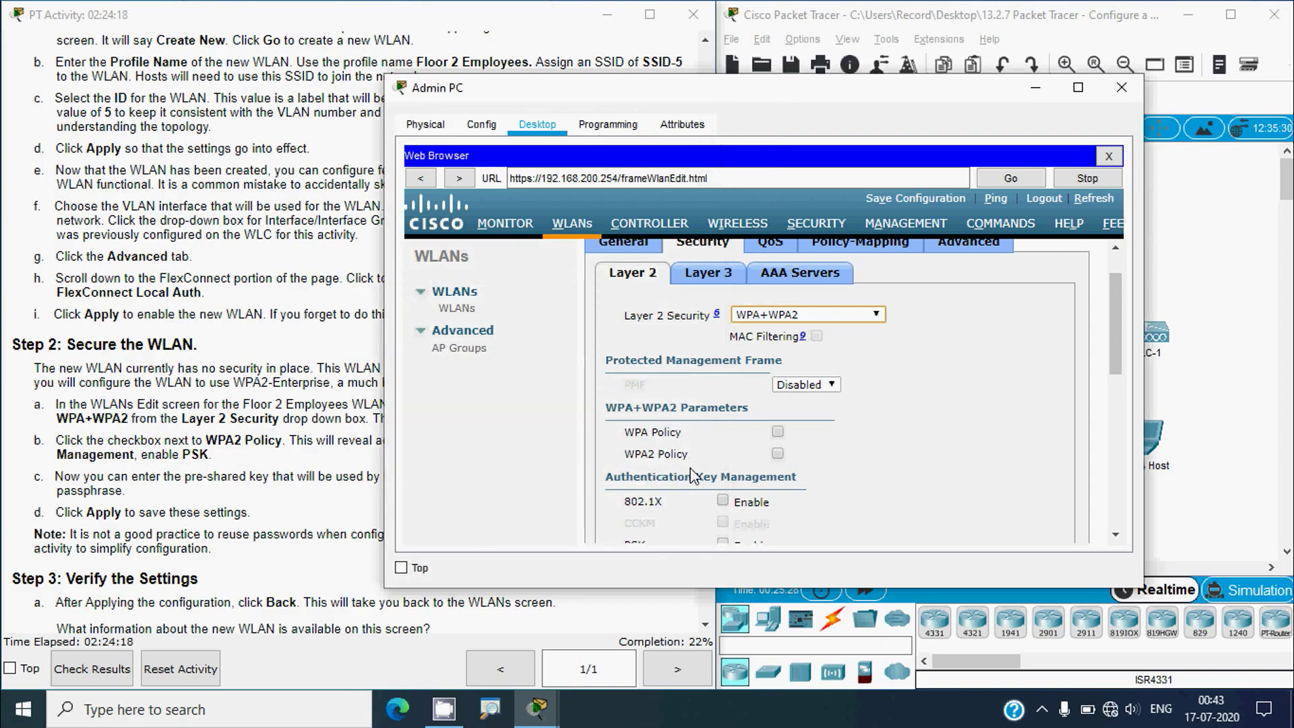
{"action": "left_click", "coordinate": [777, 453]}
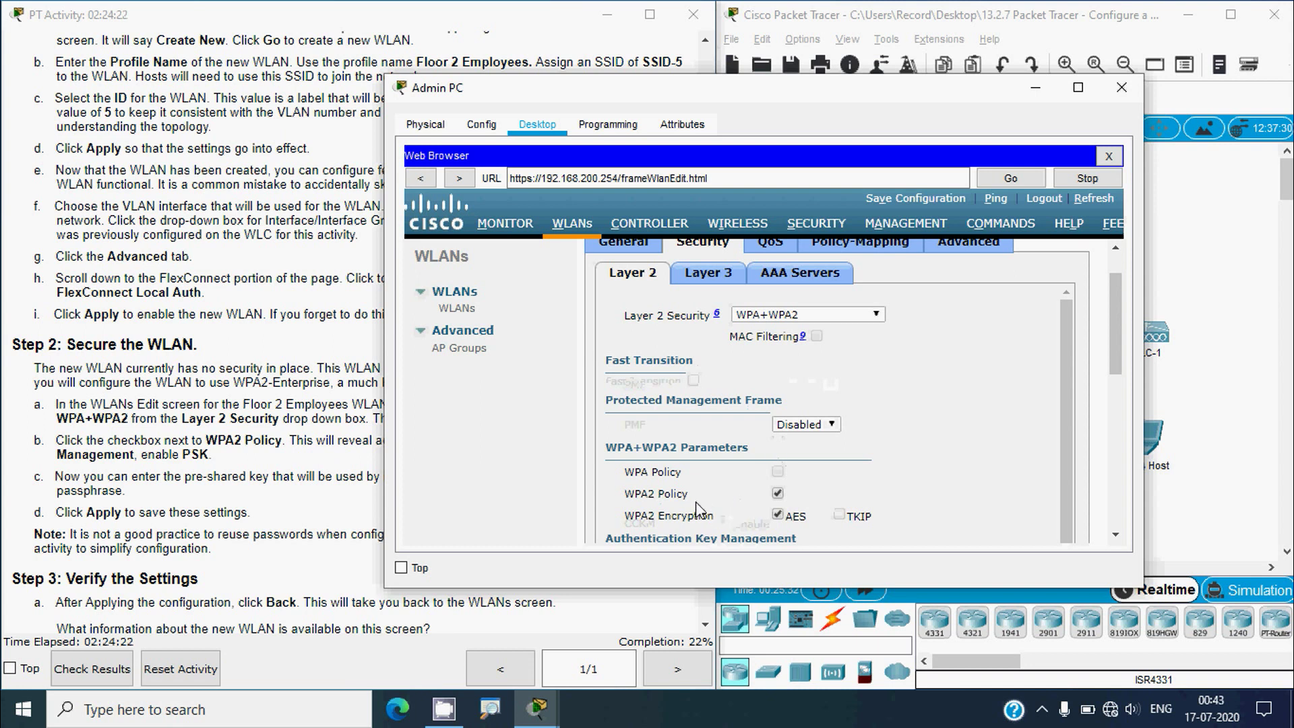
{"action": "left_click", "coordinate": [298, 468]}
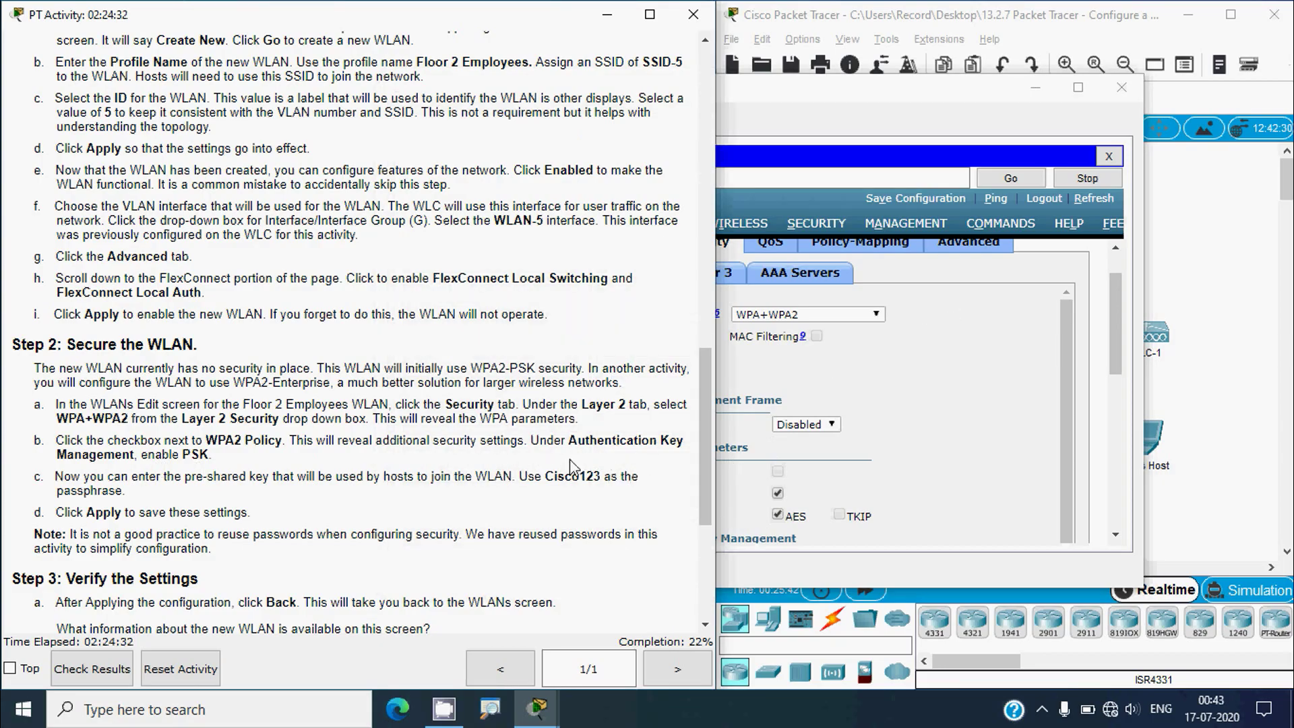
{"action": "left_click", "coordinate": [965, 90]}
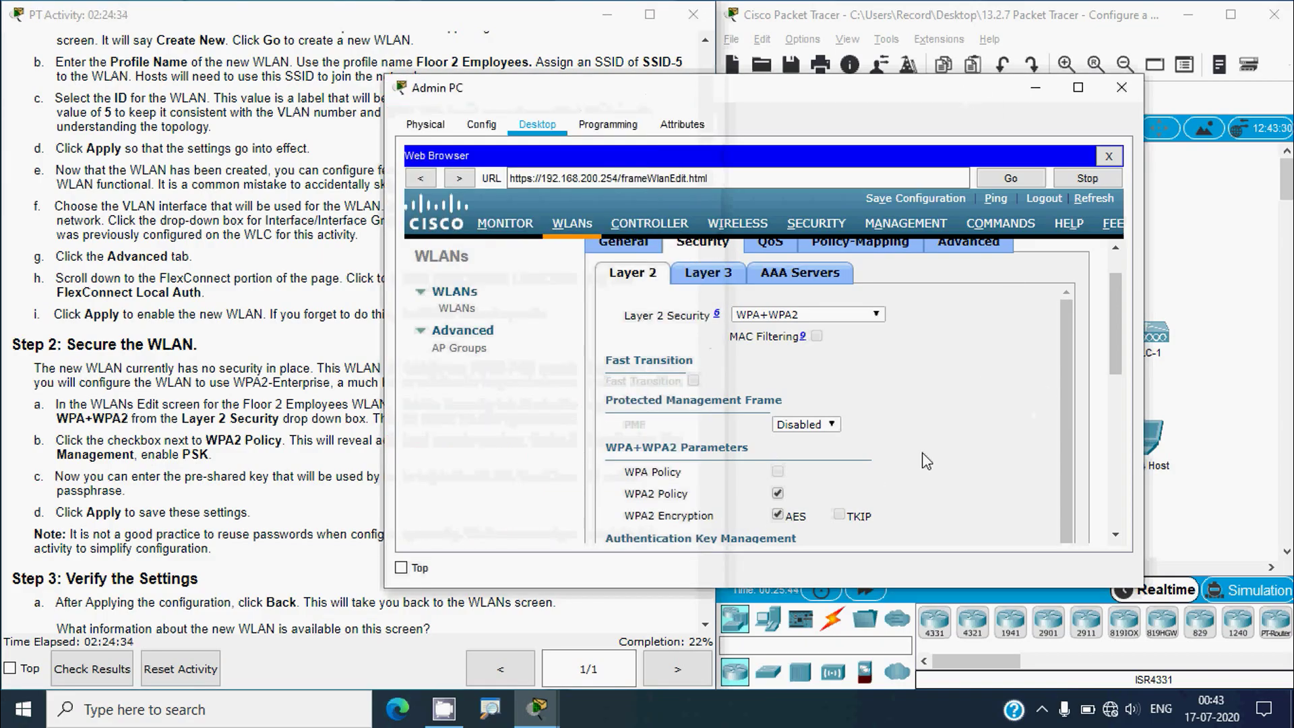
{"action": "left_click_drag", "start_coordinate": [1110, 342], "coordinate": [1111, 382]}
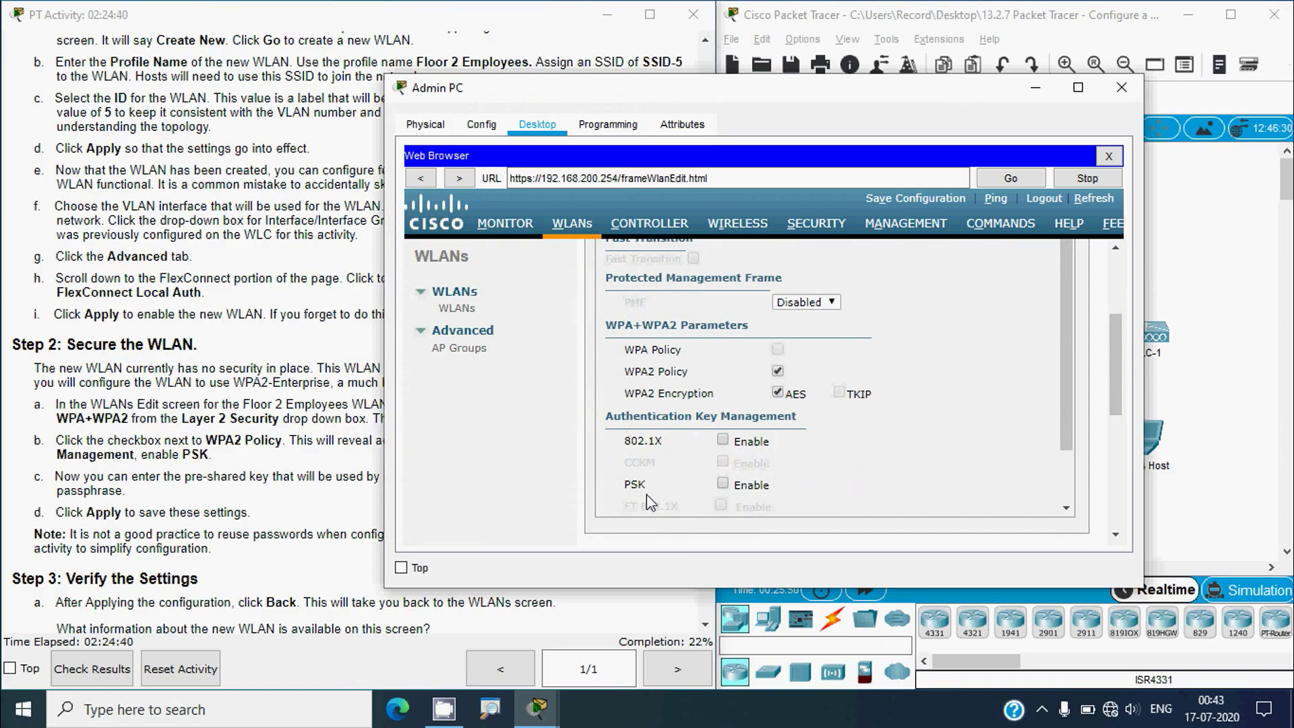
Step: Enable PSK authentication key management for the Floor 2 Employees WLAN
{"action": "left_click", "coordinate": [722, 483]}
{"action": "scroll", "coordinate": [799, 494], "scroll_direction": "down", "scroll_amount": 3}
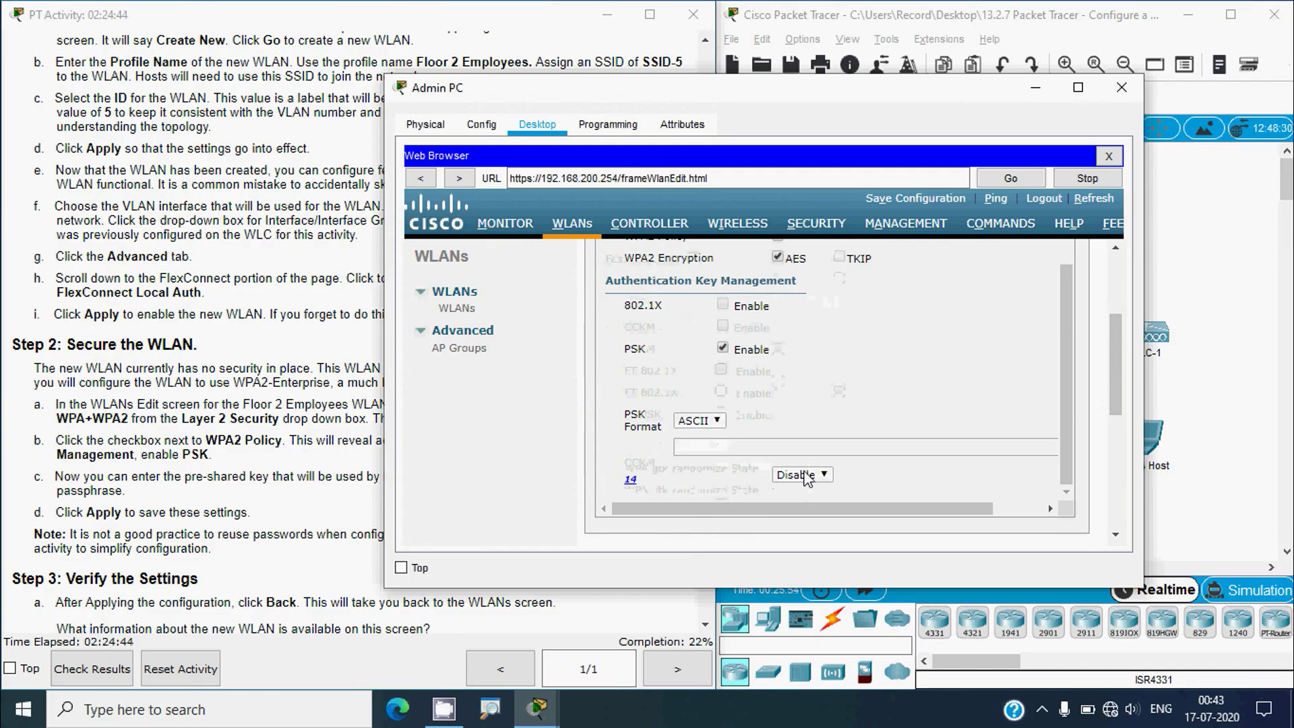
{"action": "scroll", "coordinate": [806, 479], "scroll_direction": "down", "scroll_amount": 2}
{"action": "left_click", "coordinate": [299, 438]}
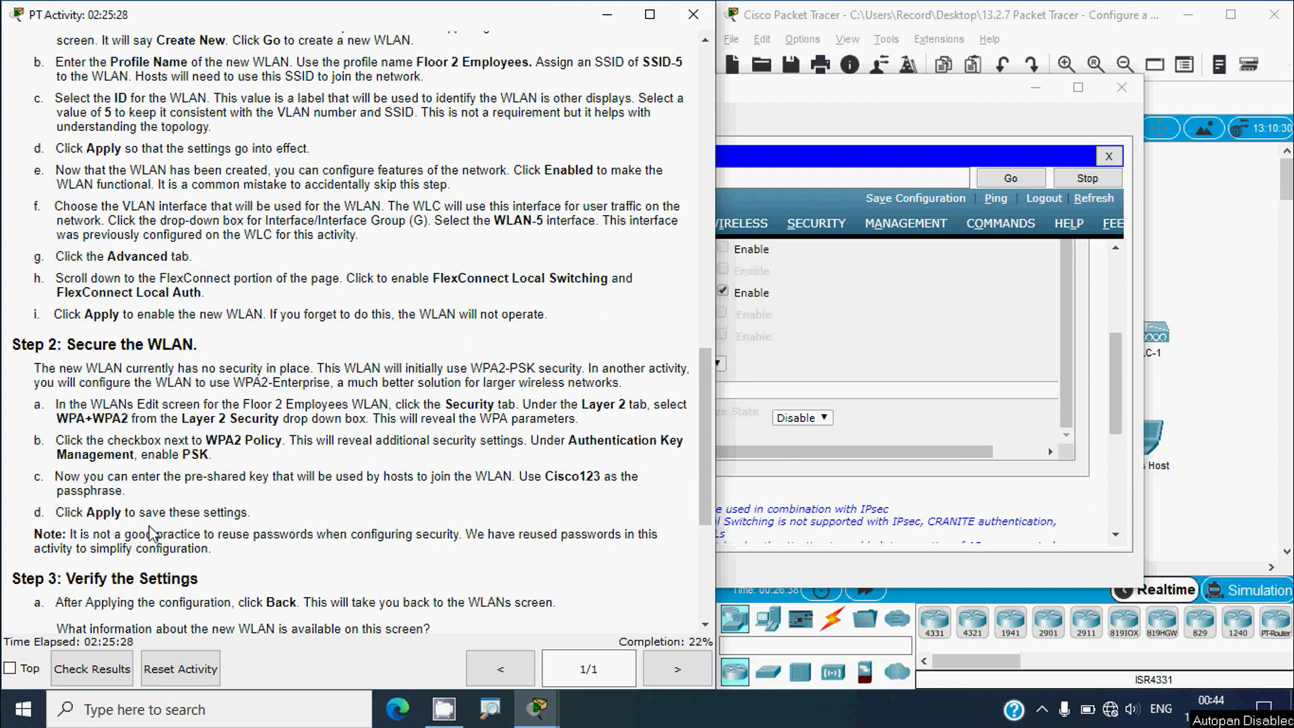
{"action": "left_click", "coordinate": [793, 105]}
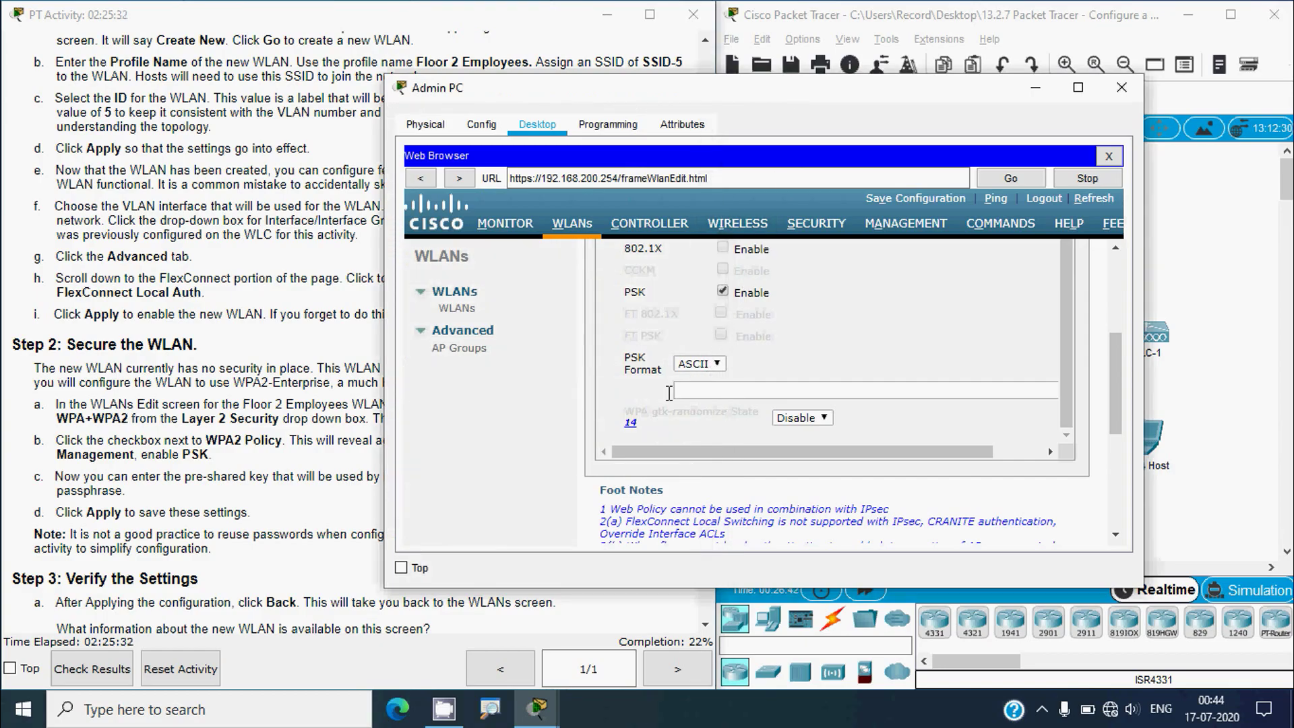
Step: Enter the pre-shared key passphrase, then apply and confirm the security settings
{"action": "left_click", "coordinate": [300, 497]}
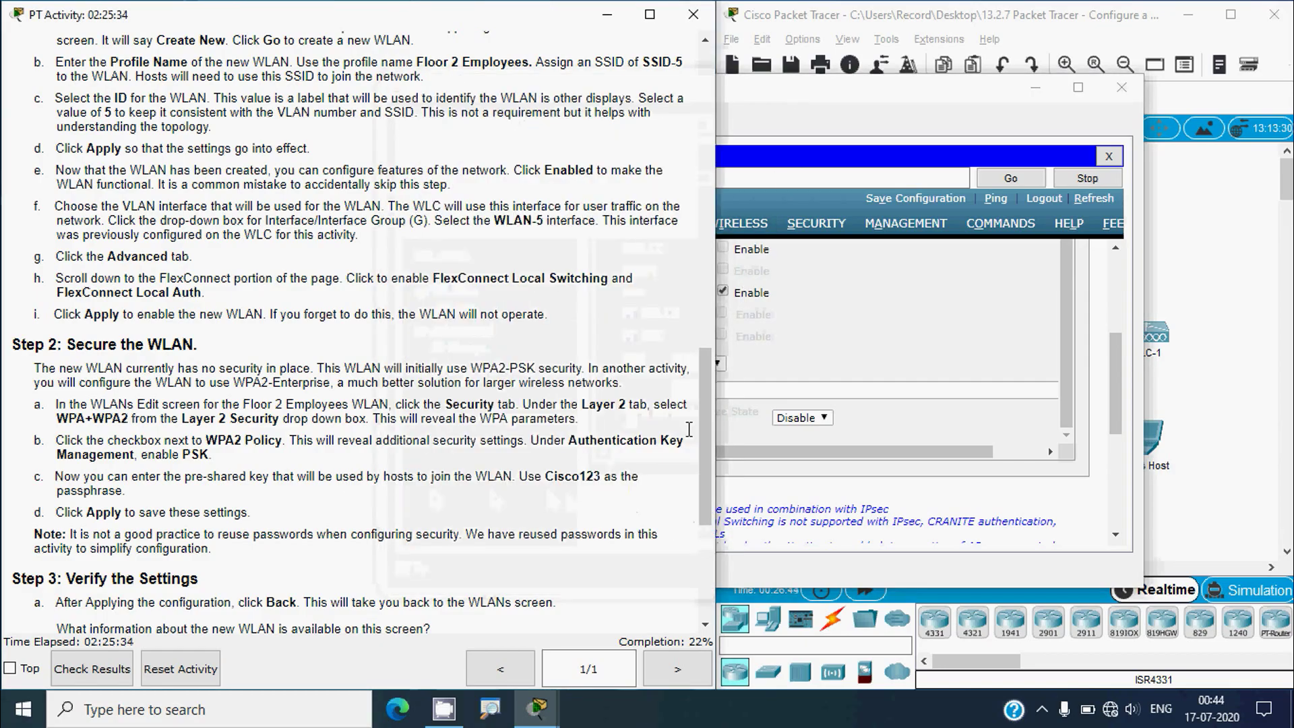
{"action": "left_click", "coordinate": [741, 390]}
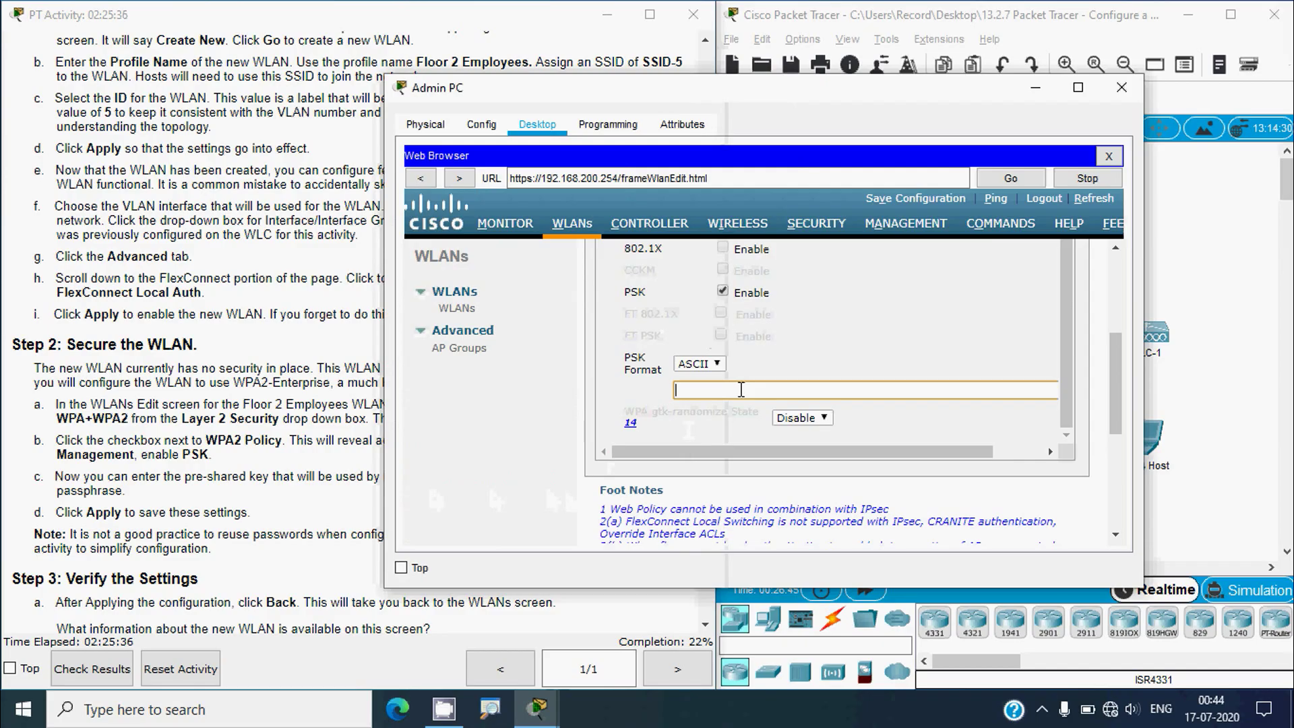
{"action": "type", "text": "C"}
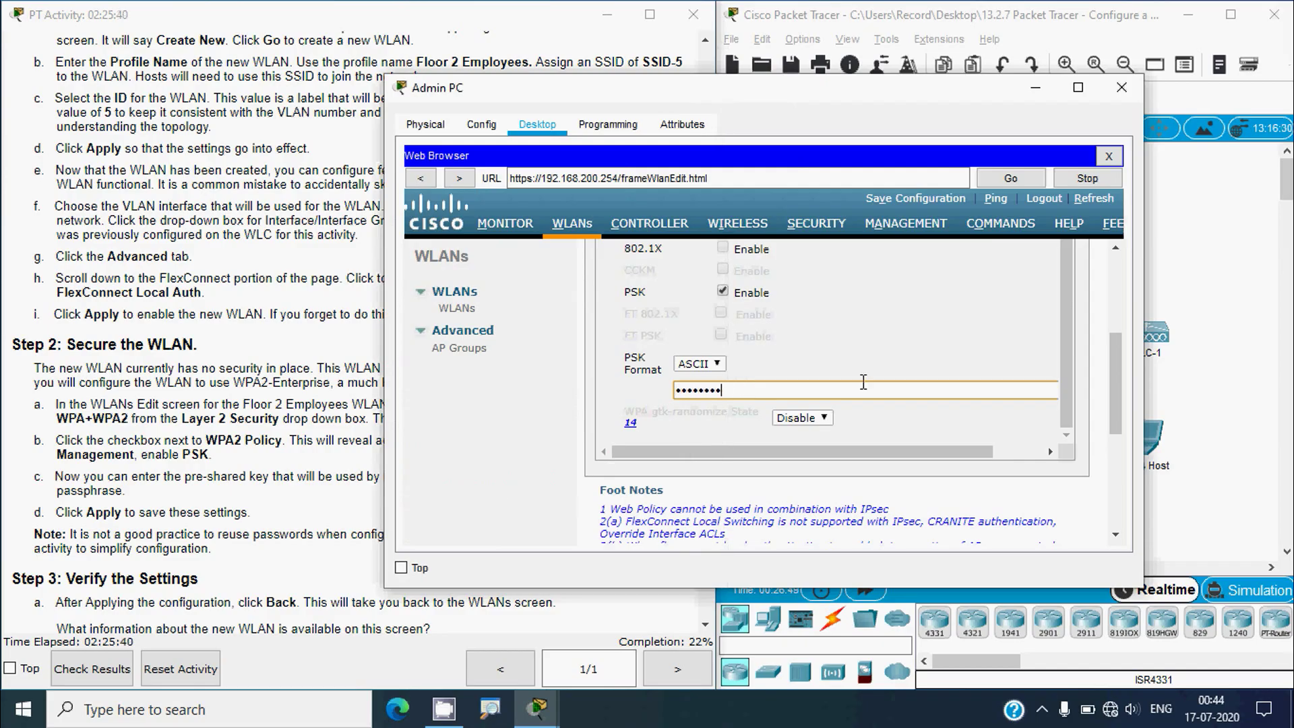
{"action": "left_click_drag", "start_coordinate": [1109, 364], "coordinate": [1111, 265]}
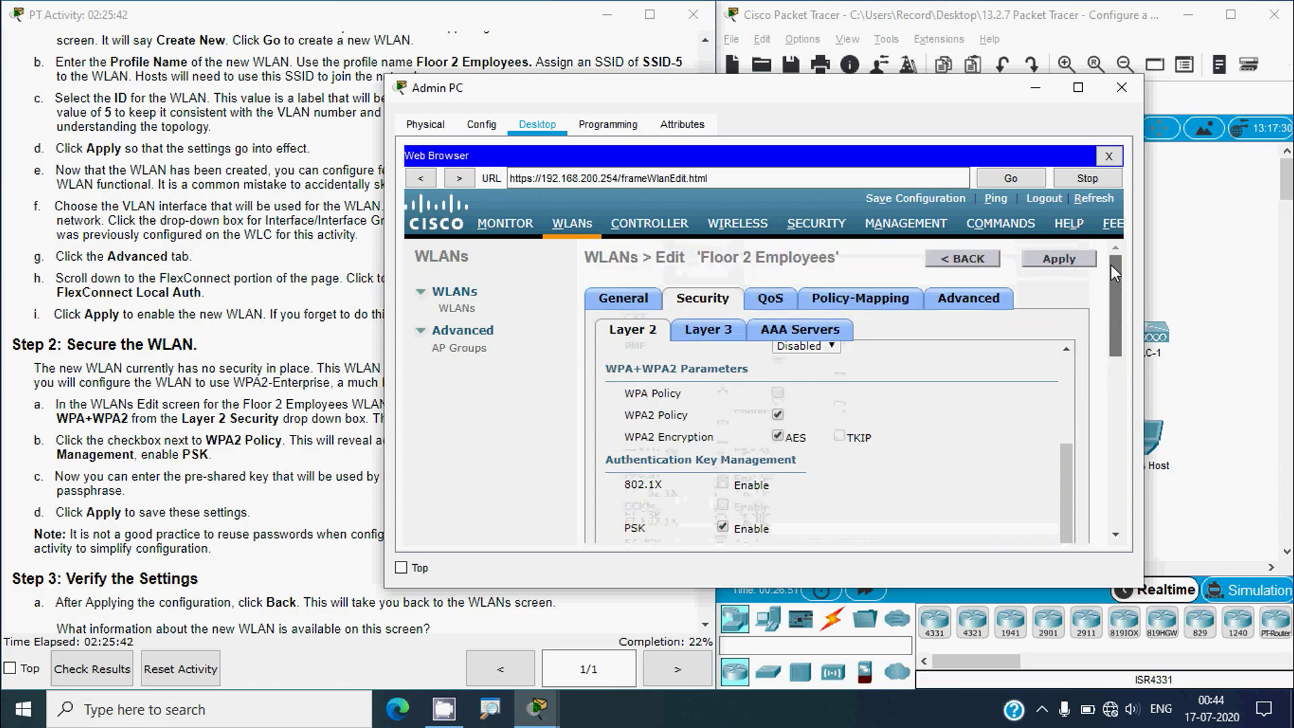
{"action": "left_click", "coordinate": [1081, 263]}
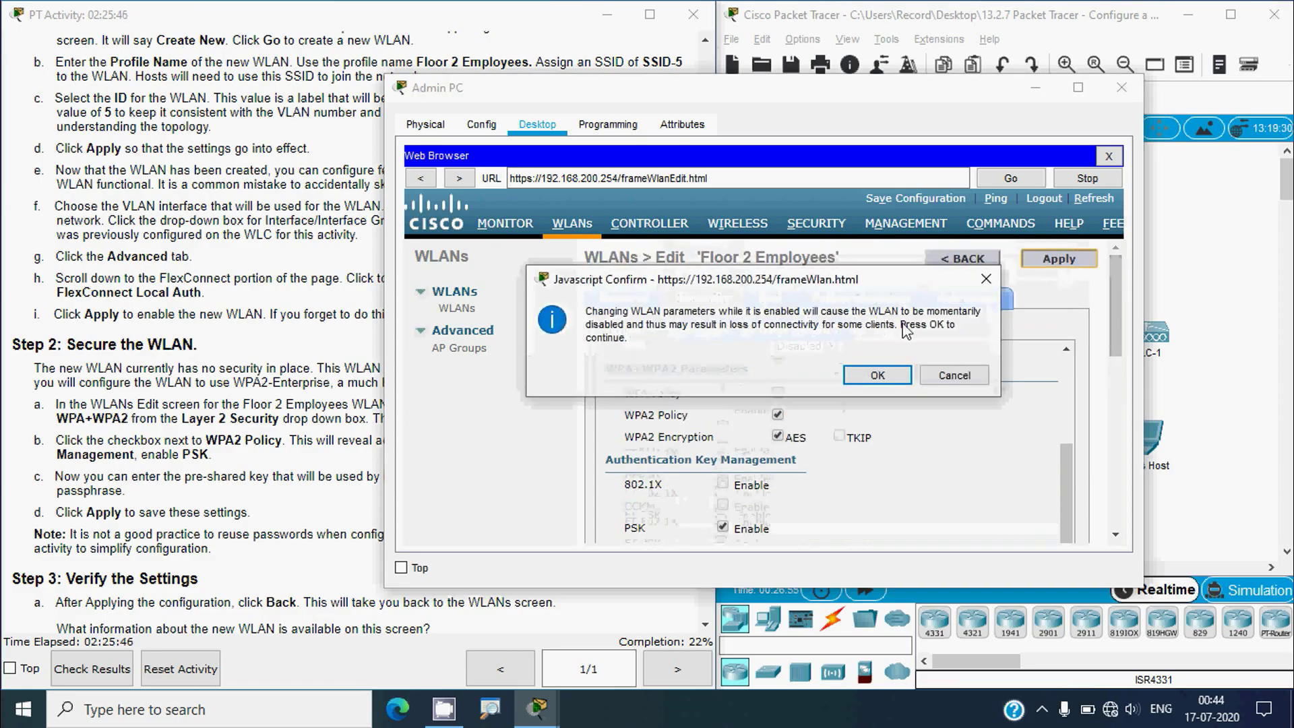
{"action": "left_click", "coordinate": [869, 377]}
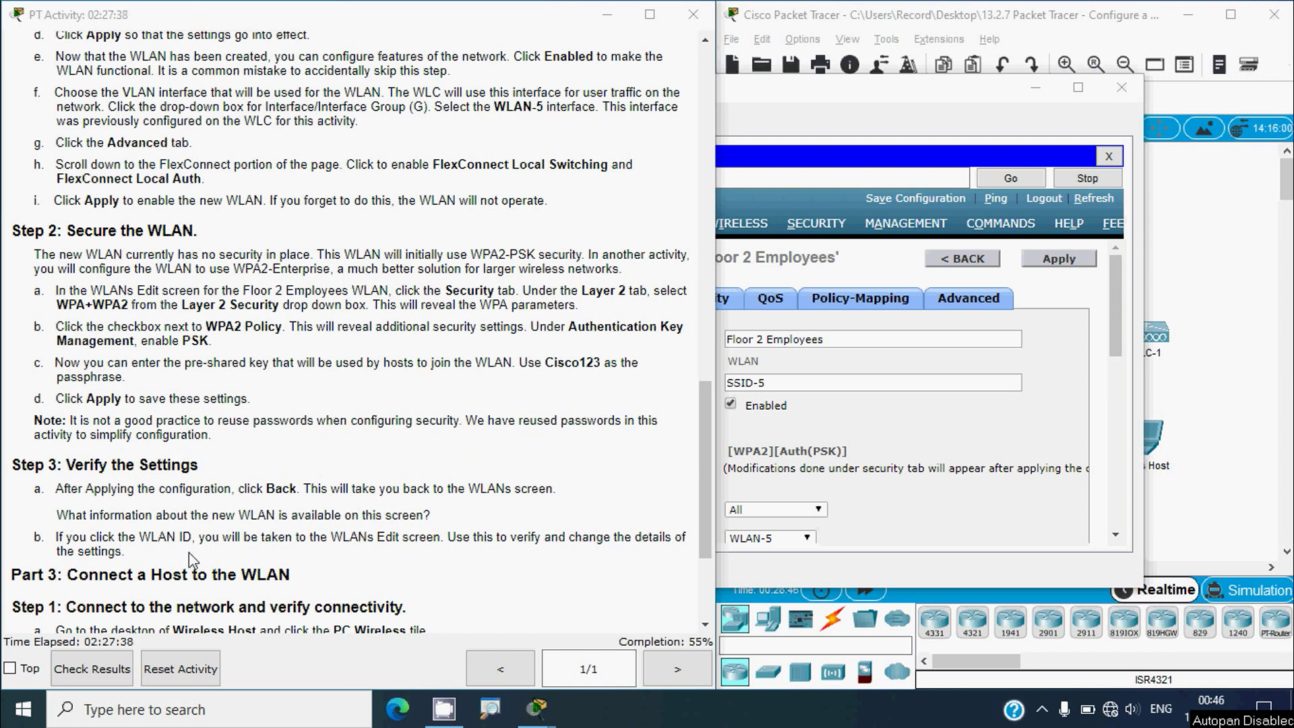
Step: Go back to the WLANs list and check the entry: ID 5, Floor 2 Employees, SSID-5
{"action": "scroll", "coordinate": [192, 563], "scroll_direction": "down", "scroll_amount": 3}
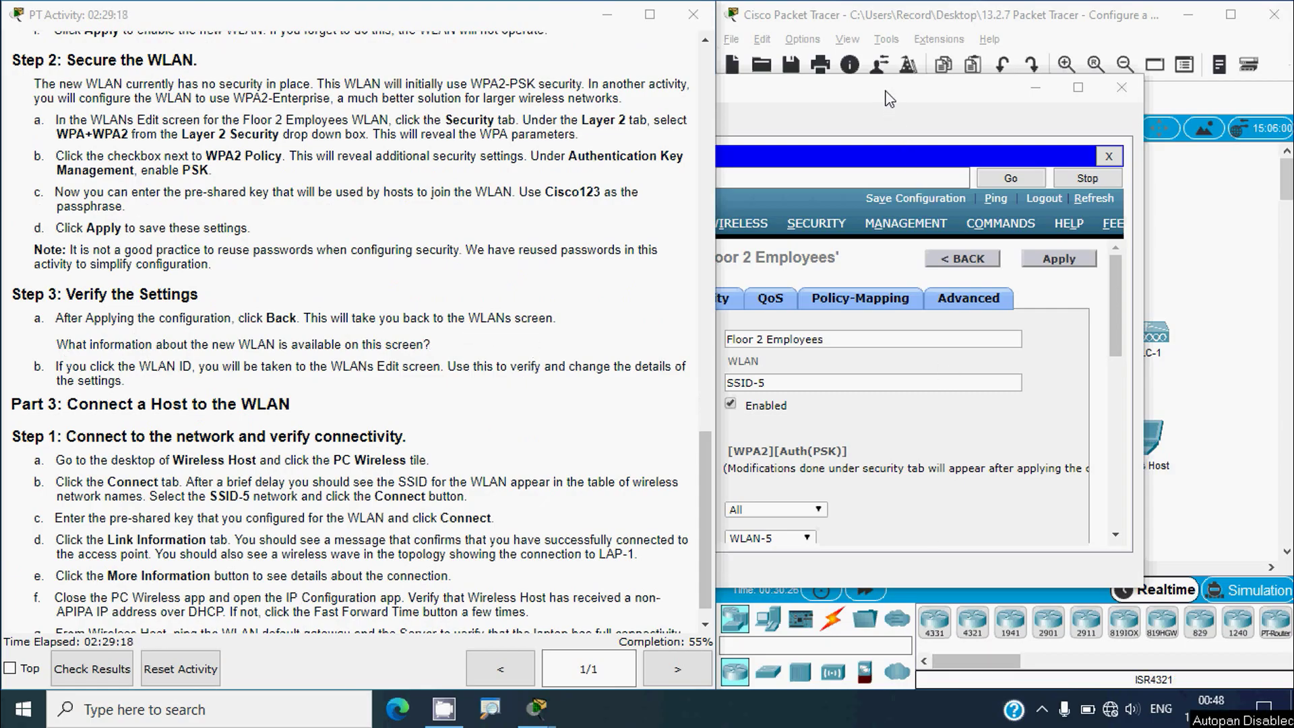
{"action": "left_click", "coordinate": [886, 98]}
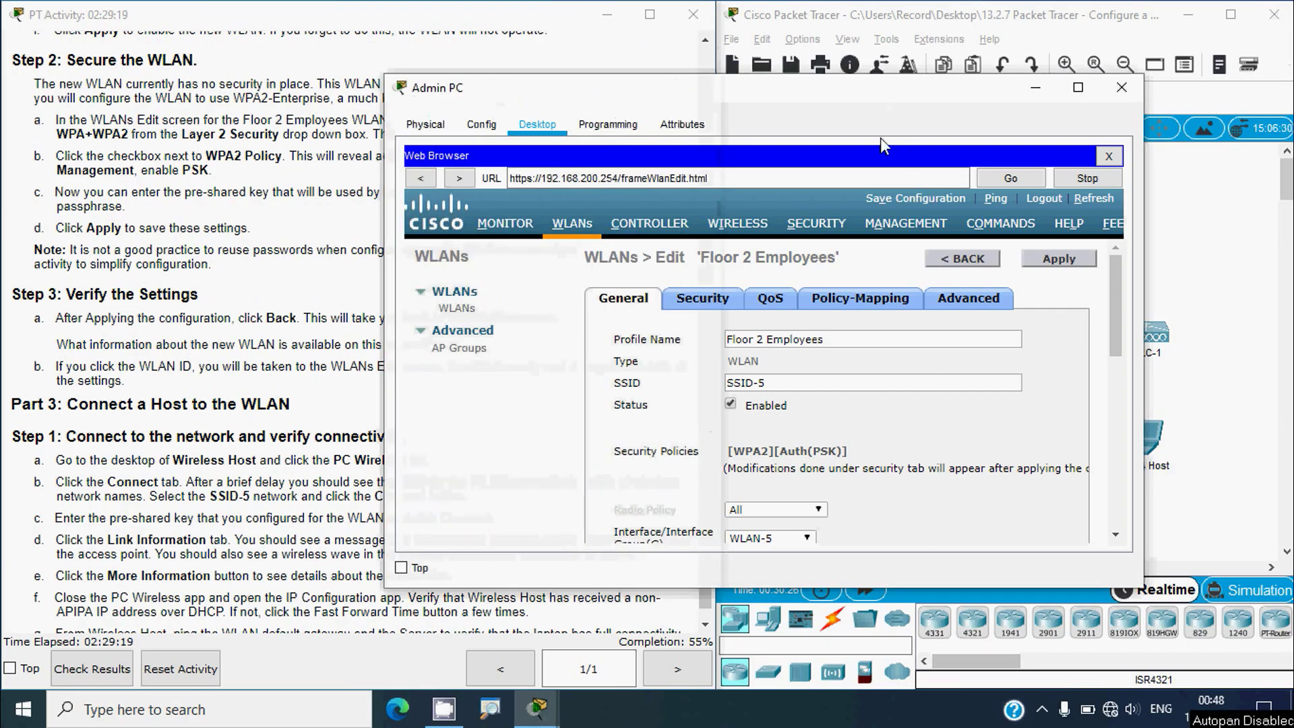
{"action": "left_click", "coordinate": [947, 262]}
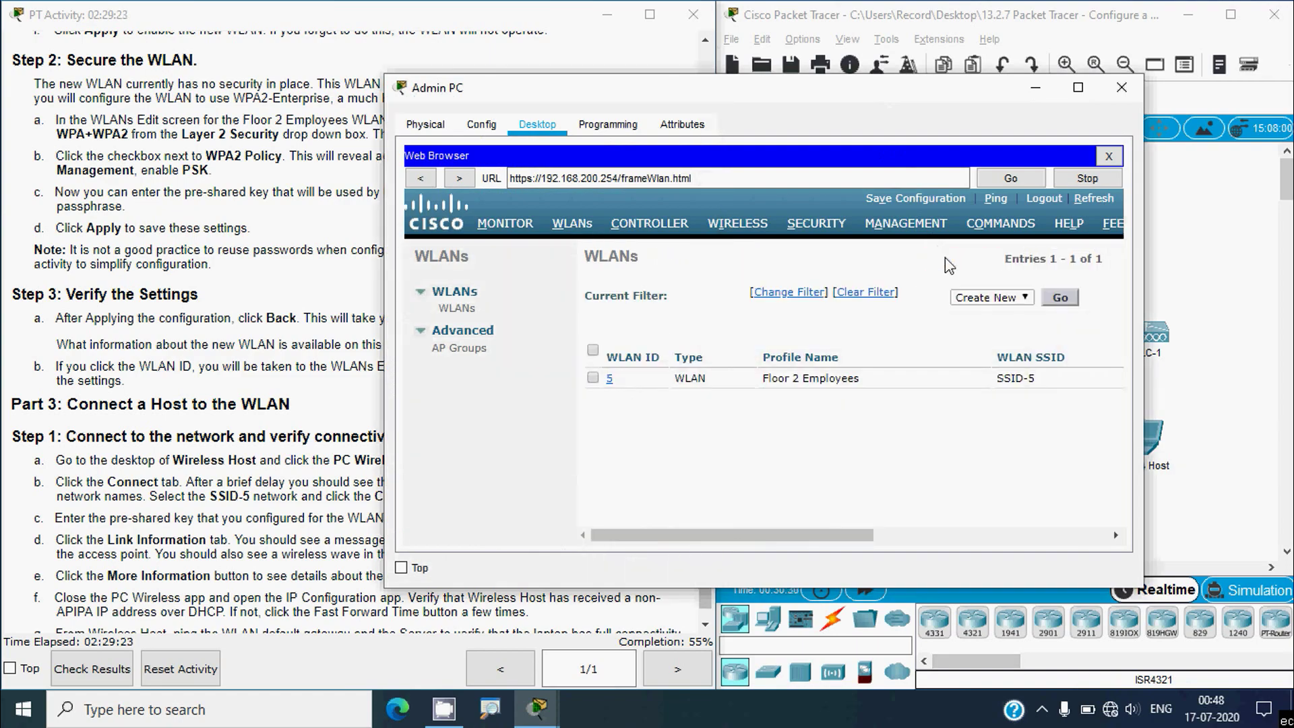
{"action": "left_click", "coordinate": [128, 367]}
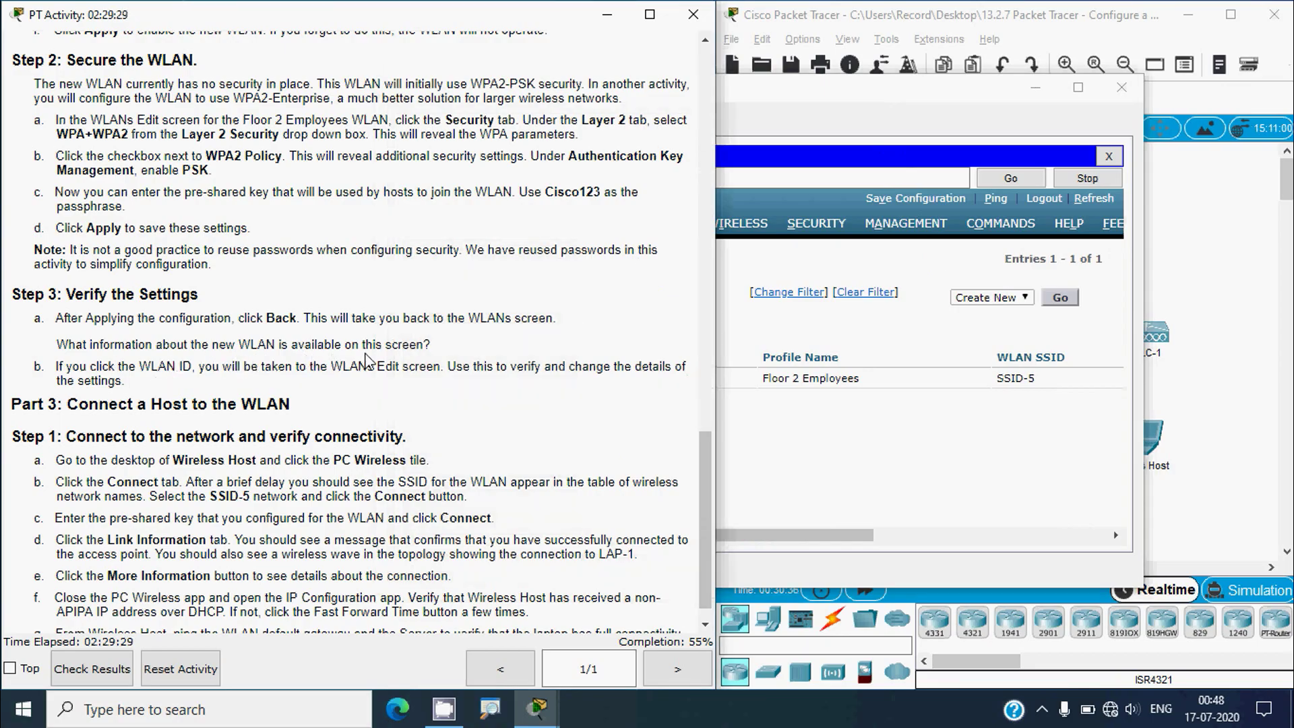
{"action": "left_click", "coordinate": [758, 92]}
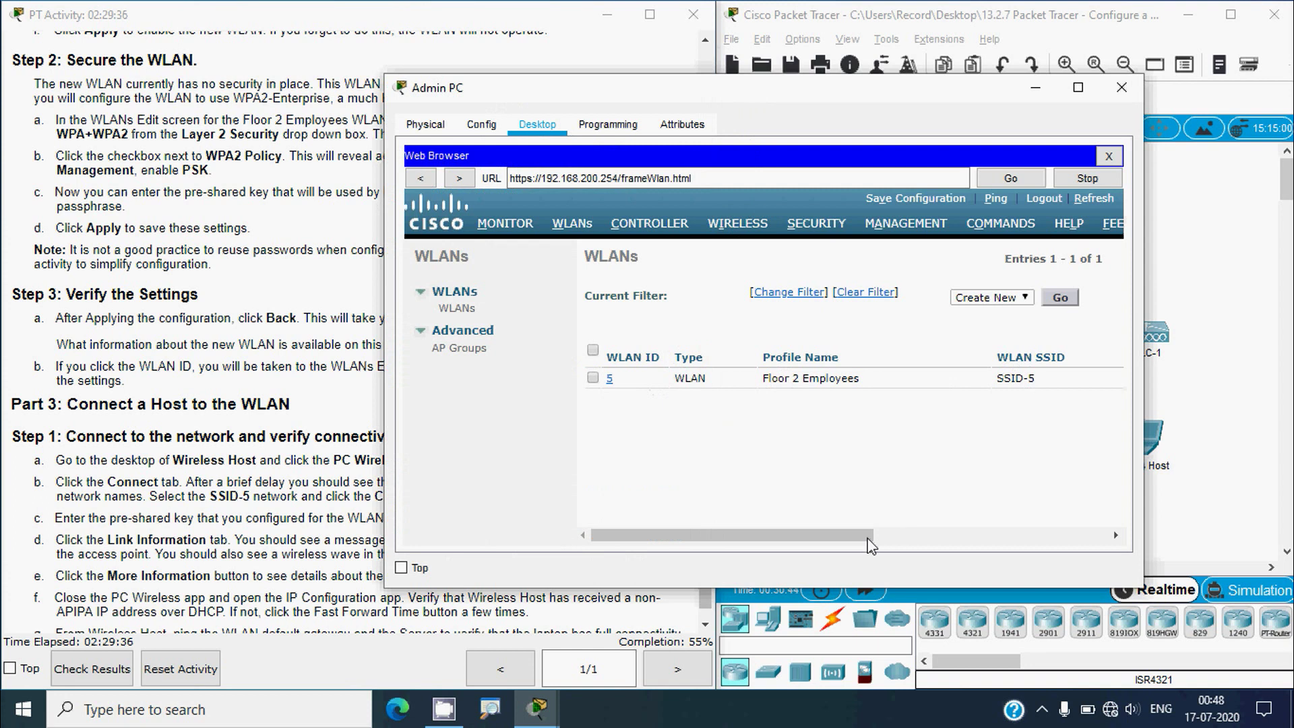
{"action": "left_click_drag", "start_coordinate": [864, 535], "coordinate": [728, 498]}
{"action": "left_click", "coordinate": [279, 435]}
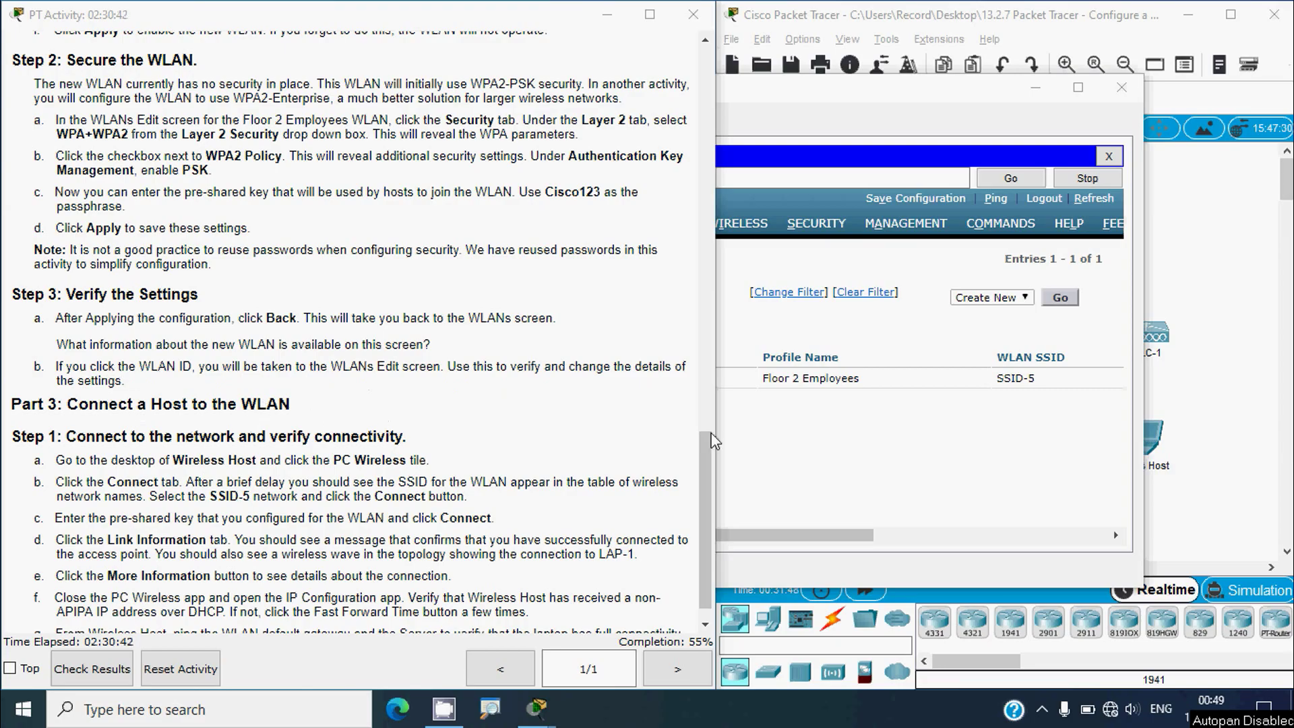
{"action": "left_click", "coordinate": [795, 443]}
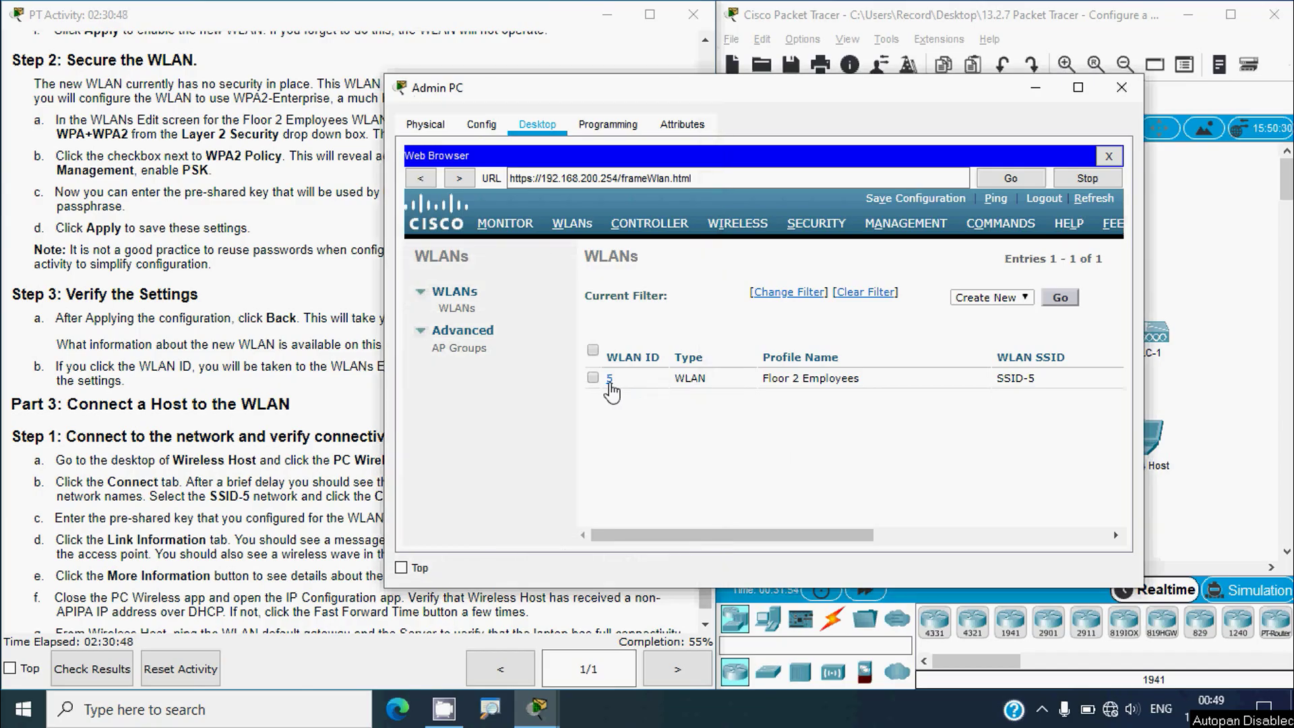
Step: Open WLAN ID 5 and confirm its security uses WPA2 with PSK
{"action": "left_click", "coordinate": [609, 378]}
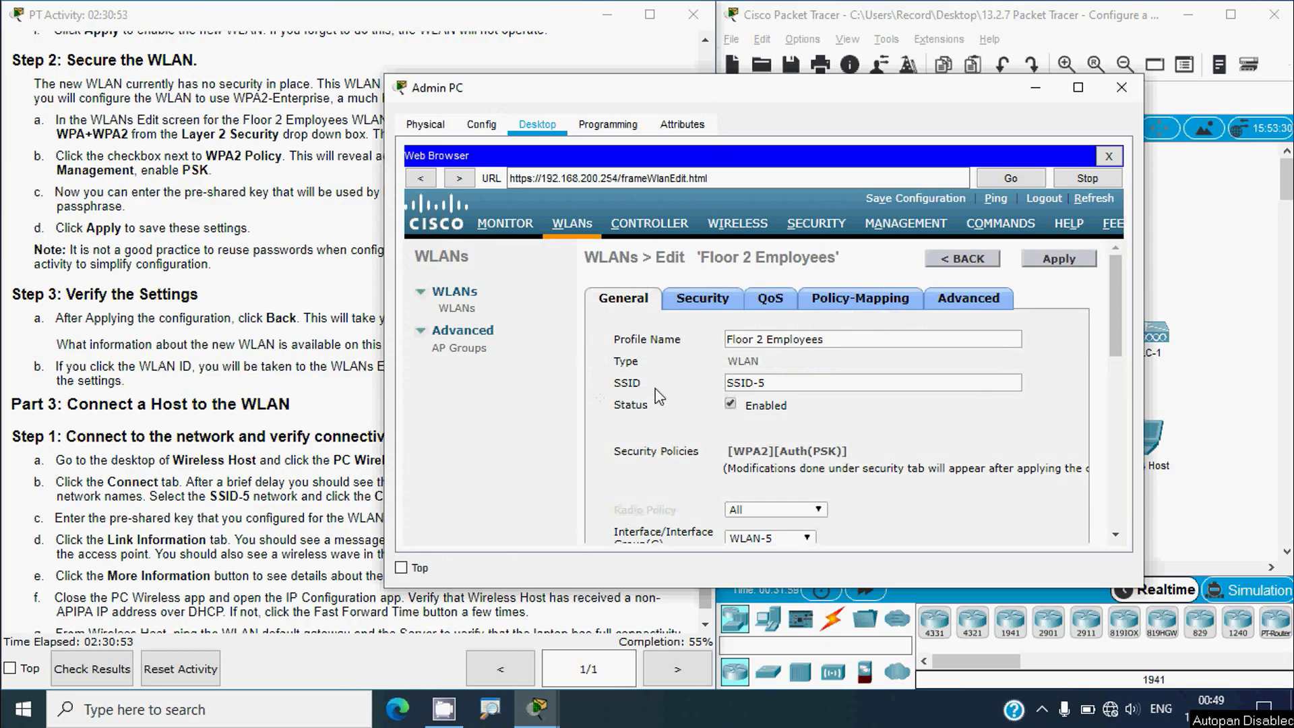
{"action": "left_click_drag", "start_coordinate": [1113, 308], "coordinate": [1109, 273]}
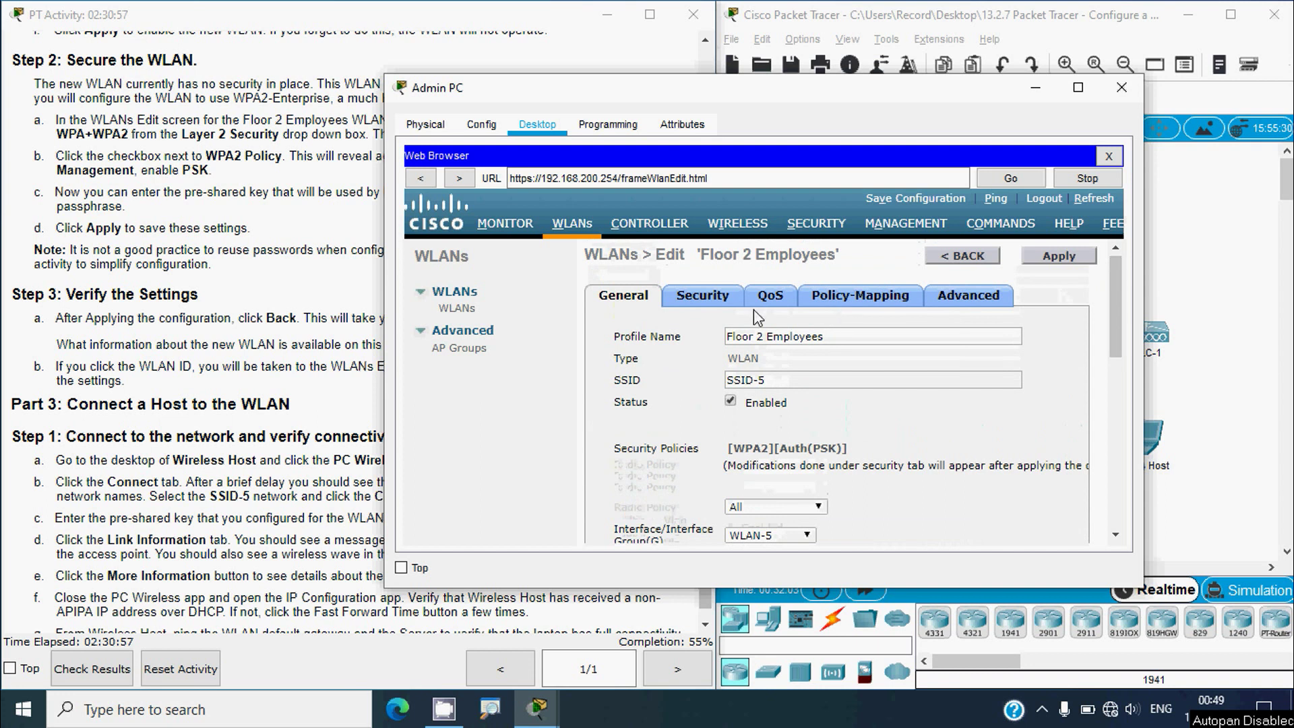
{"action": "left_click", "coordinate": [694, 302]}
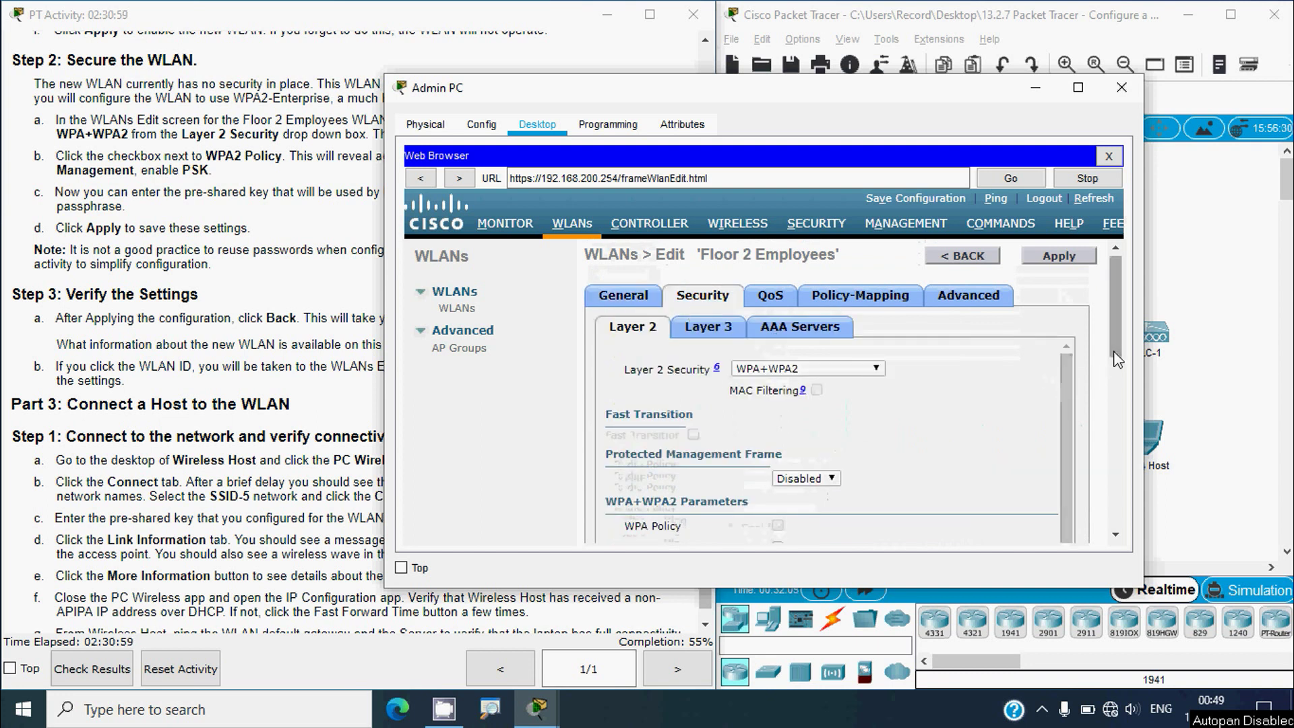
{"action": "left_click_drag", "start_coordinate": [1113, 346], "coordinate": [1115, 413]}
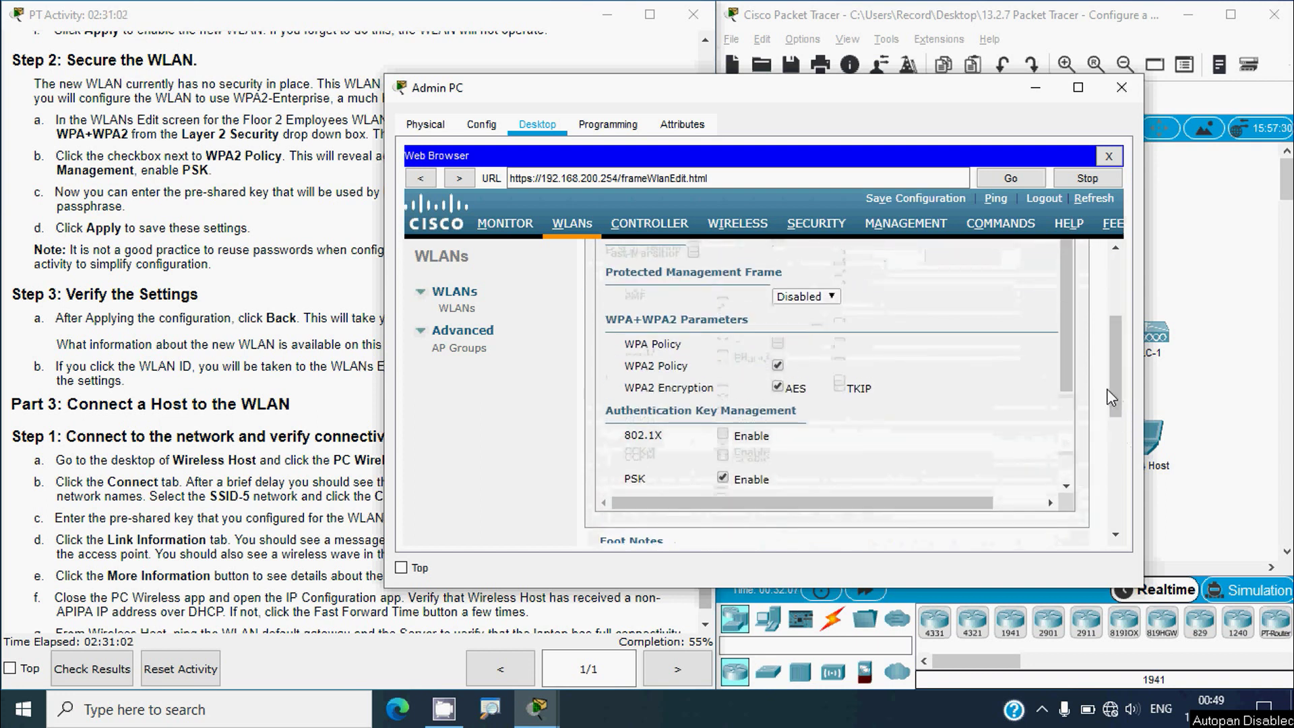
{"action": "left_click_drag", "start_coordinate": [1070, 350], "coordinate": [1074, 453]}
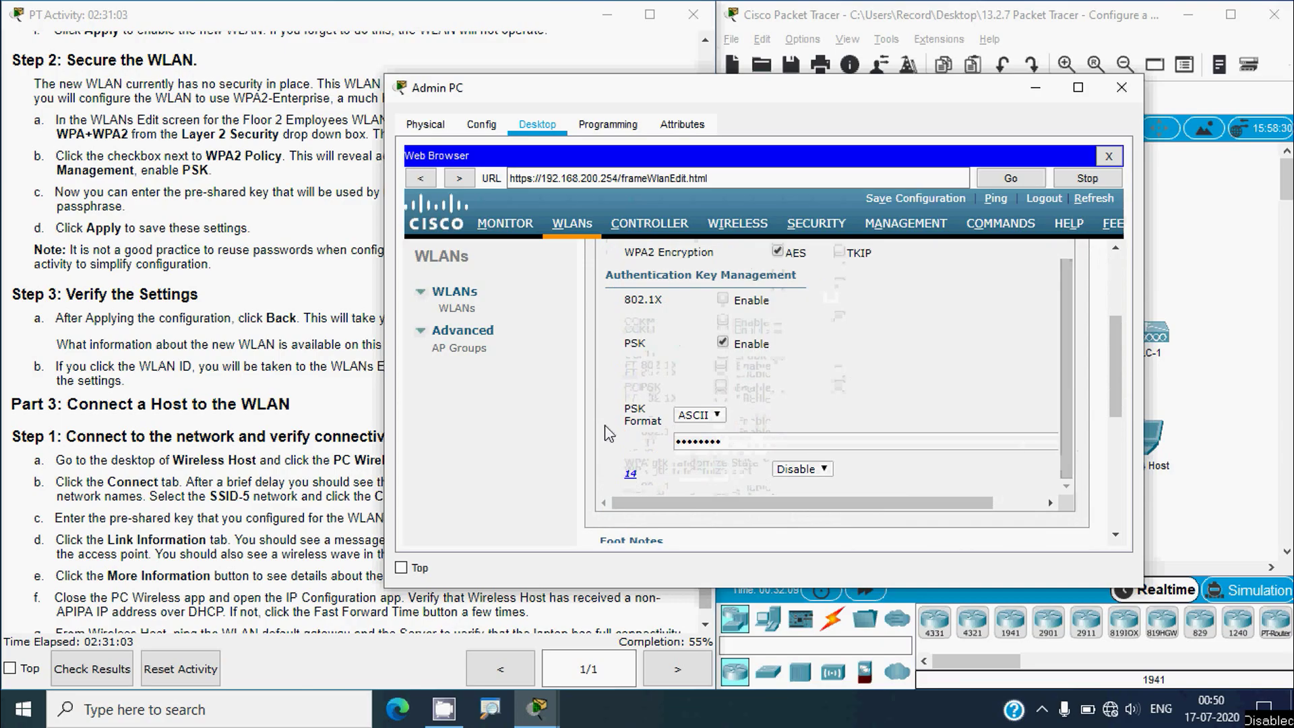
{"action": "left_click", "coordinate": [228, 434]}
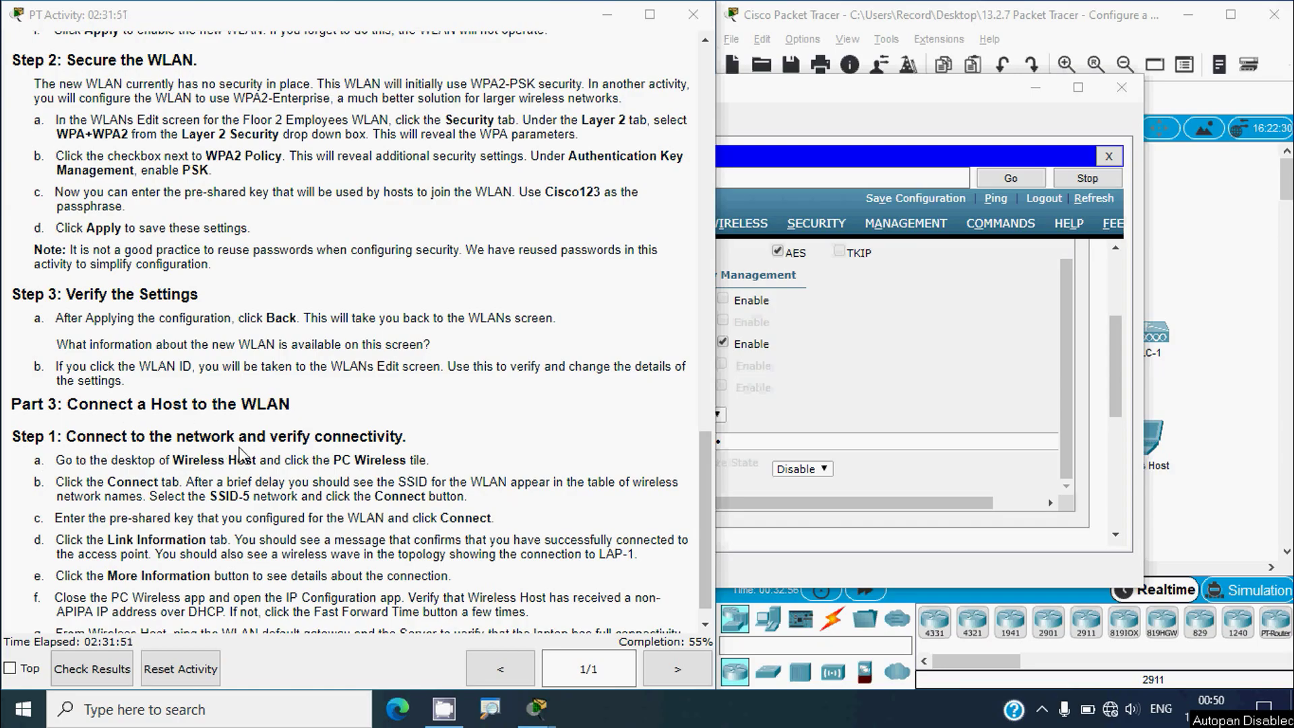
Step: Return to the WLAN list and minimize the Admin PC window to reveal the topology
{"action": "left_click", "coordinate": [1110, 341]}
{"action": "left_click_drag", "start_coordinate": [1110, 340], "coordinate": [1113, 266]}
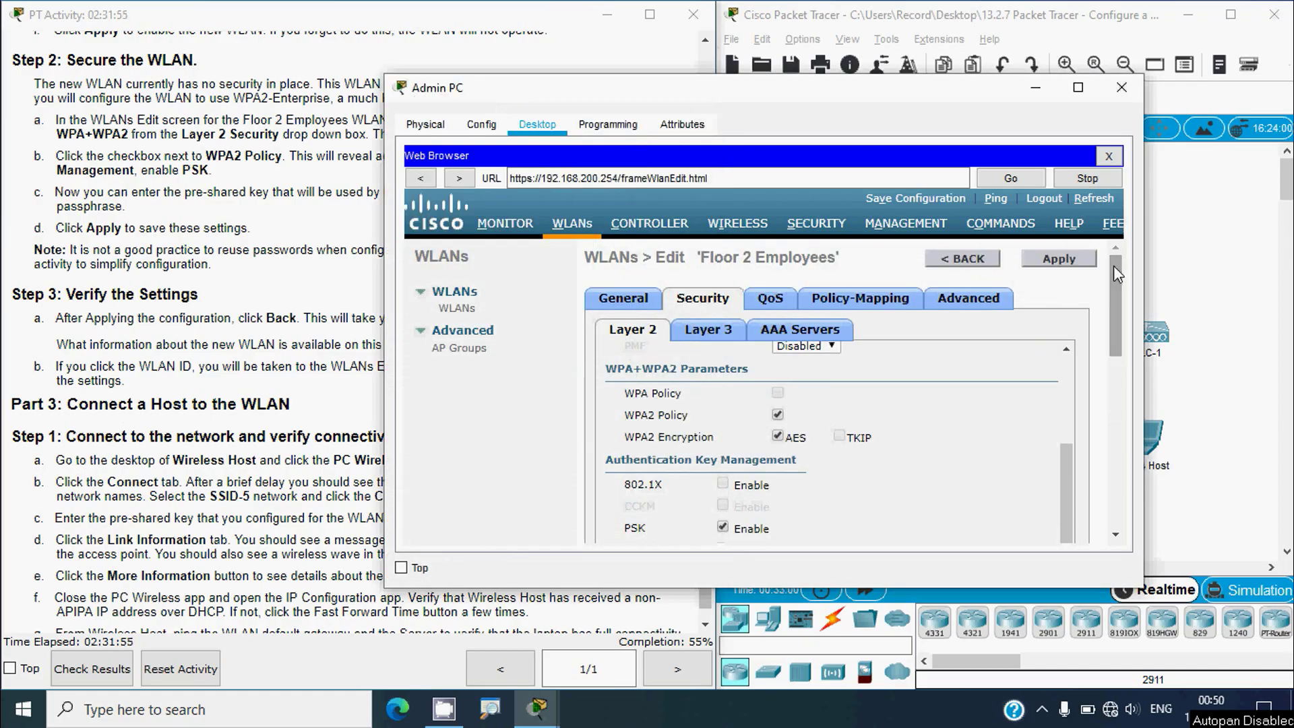
{"action": "left_click", "coordinate": [978, 263]}
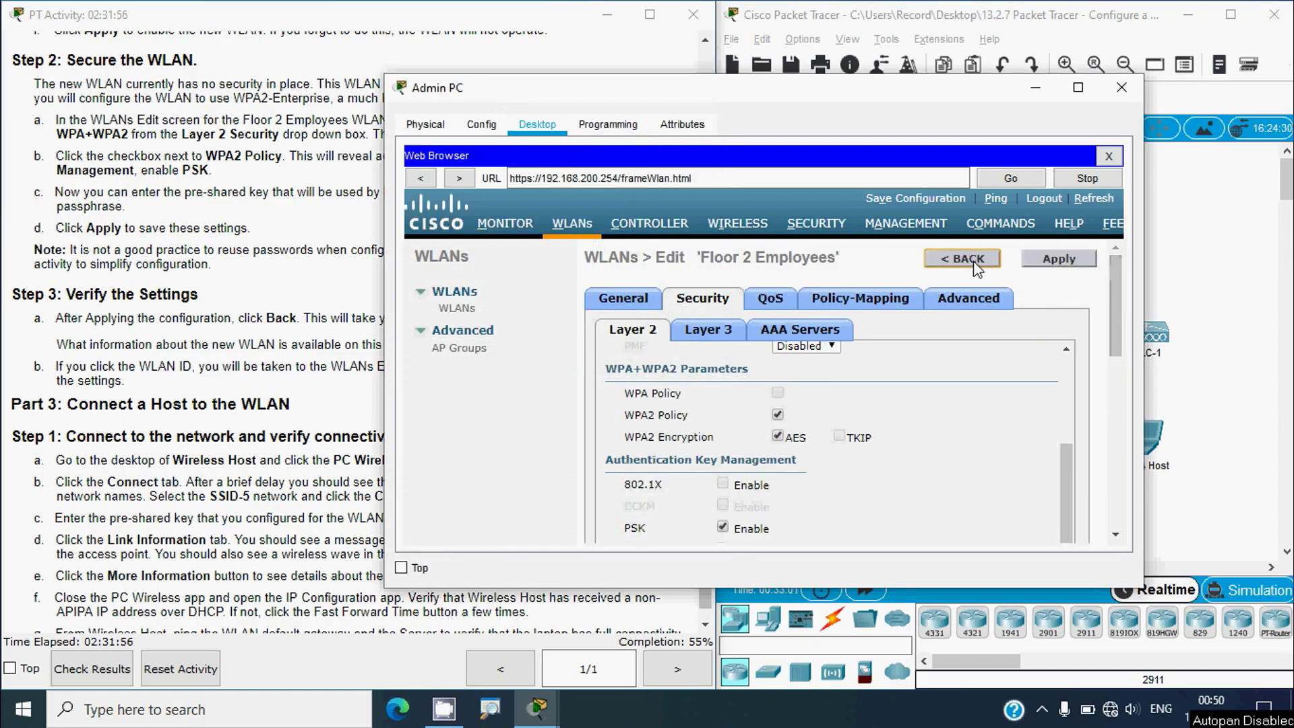
{"action": "left_click", "coordinate": [1035, 88]}
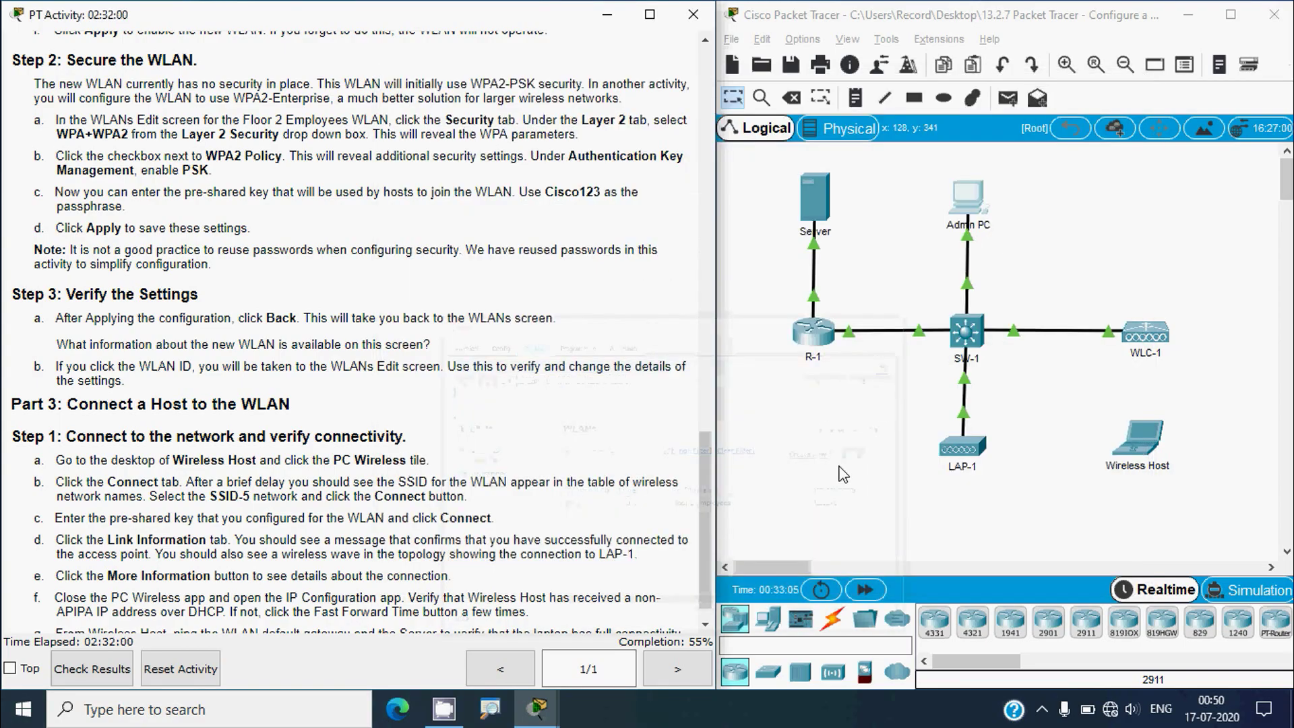
{"action": "scroll", "coordinate": [78, 541], "scroll_direction": "down", "scroll_amount": 1}
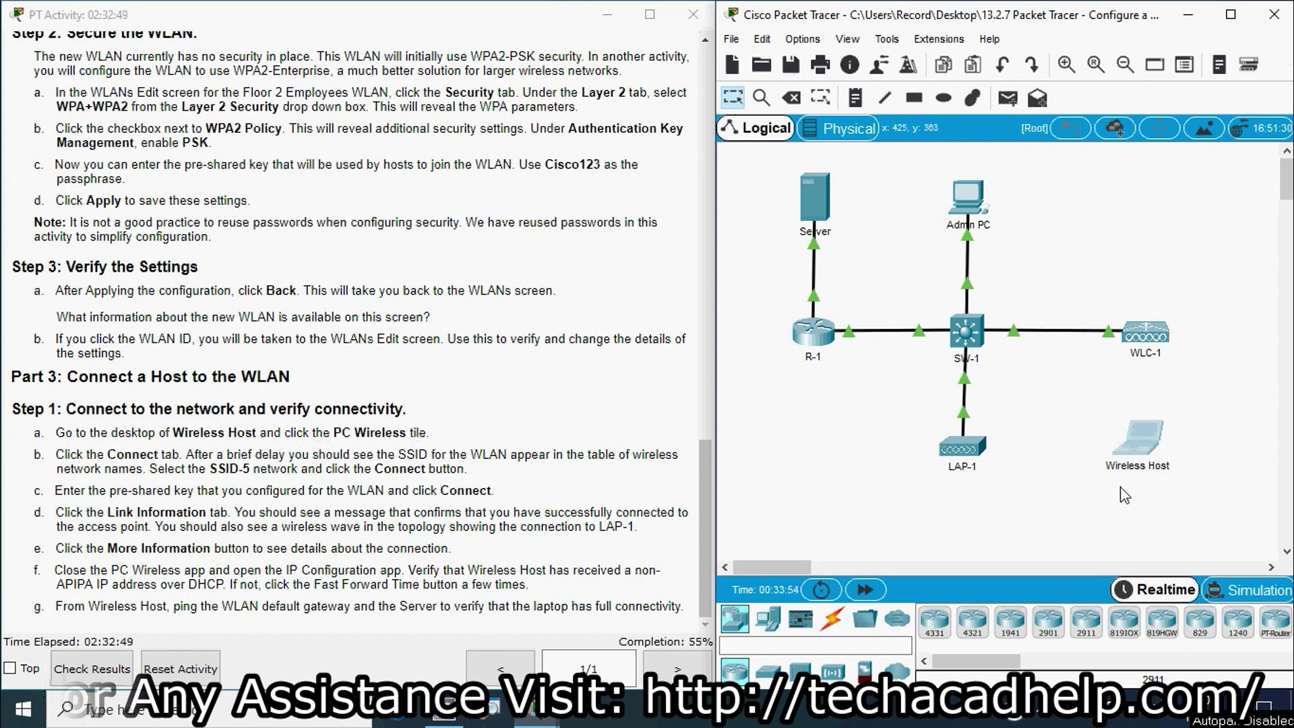
Step: Open the PC Wireless app on the Wireless Host's Desktop
{"action": "left_click", "coordinate": [1135, 449]}
{"action": "left_click", "coordinate": [537, 124]}
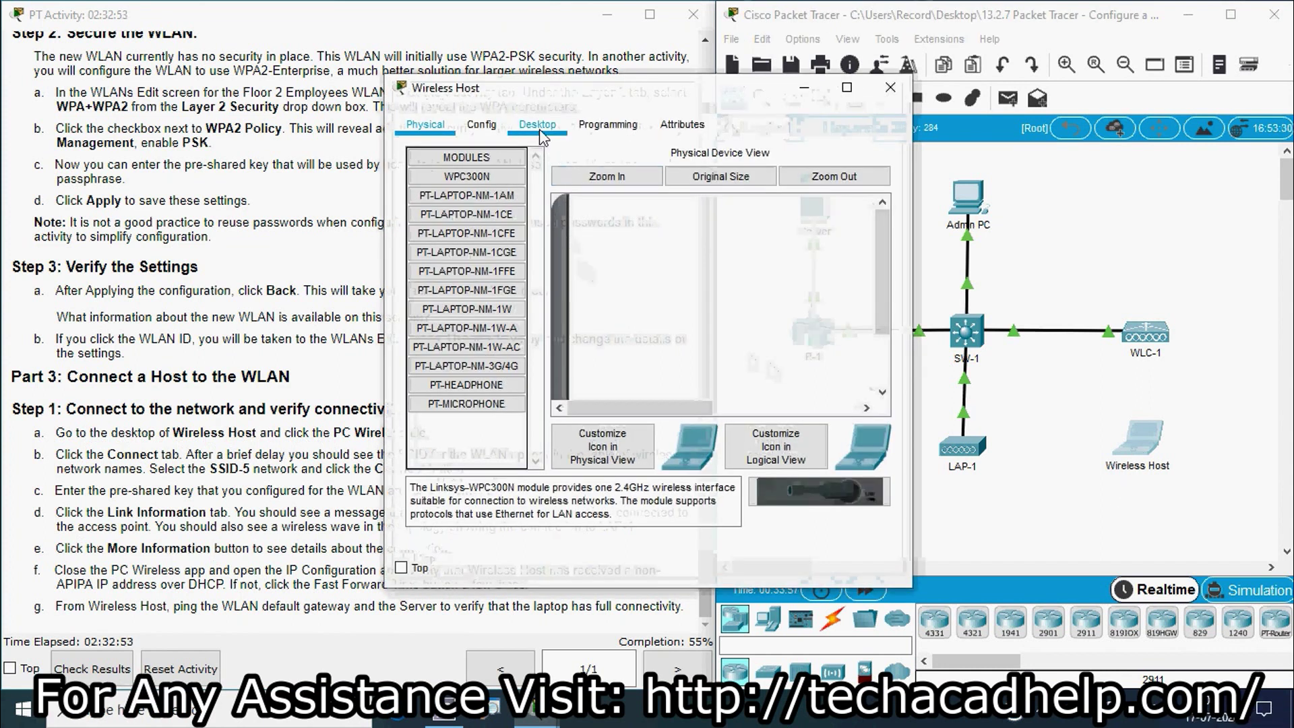
{"action": "left_click_drag", "start_coordinate": [531, 91], "coordinate": [742, 92]}
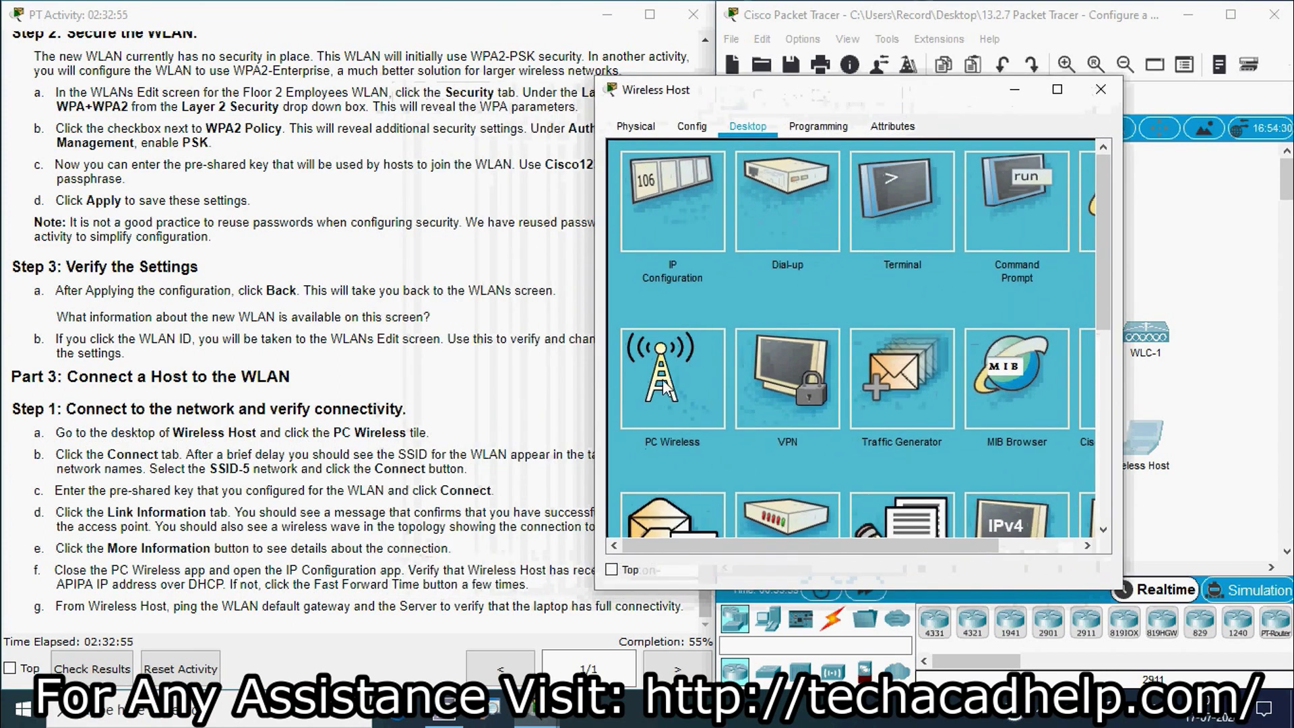
{"action": "left_click", "coordinate": [678, 373]}
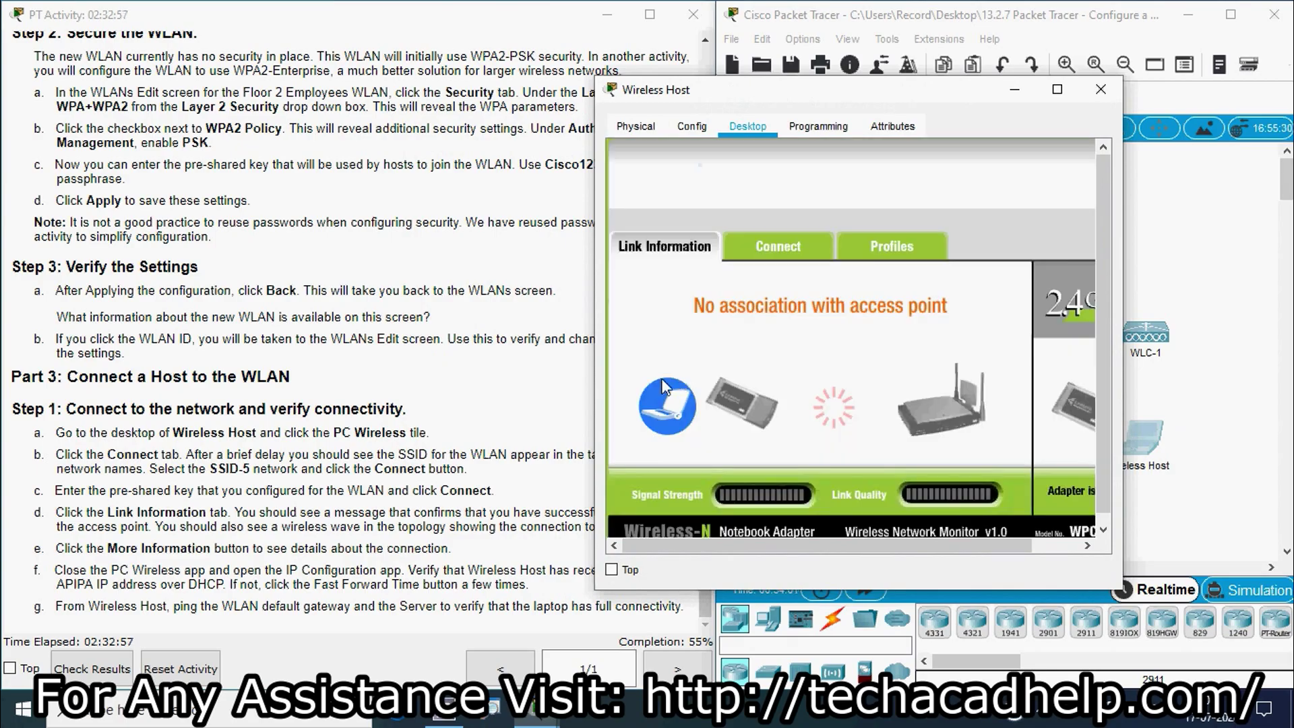
Step: On the Connect tab, select SSID-5 from the available wireless networks
{"action": "left_click", "coordinate": [116, 497]}
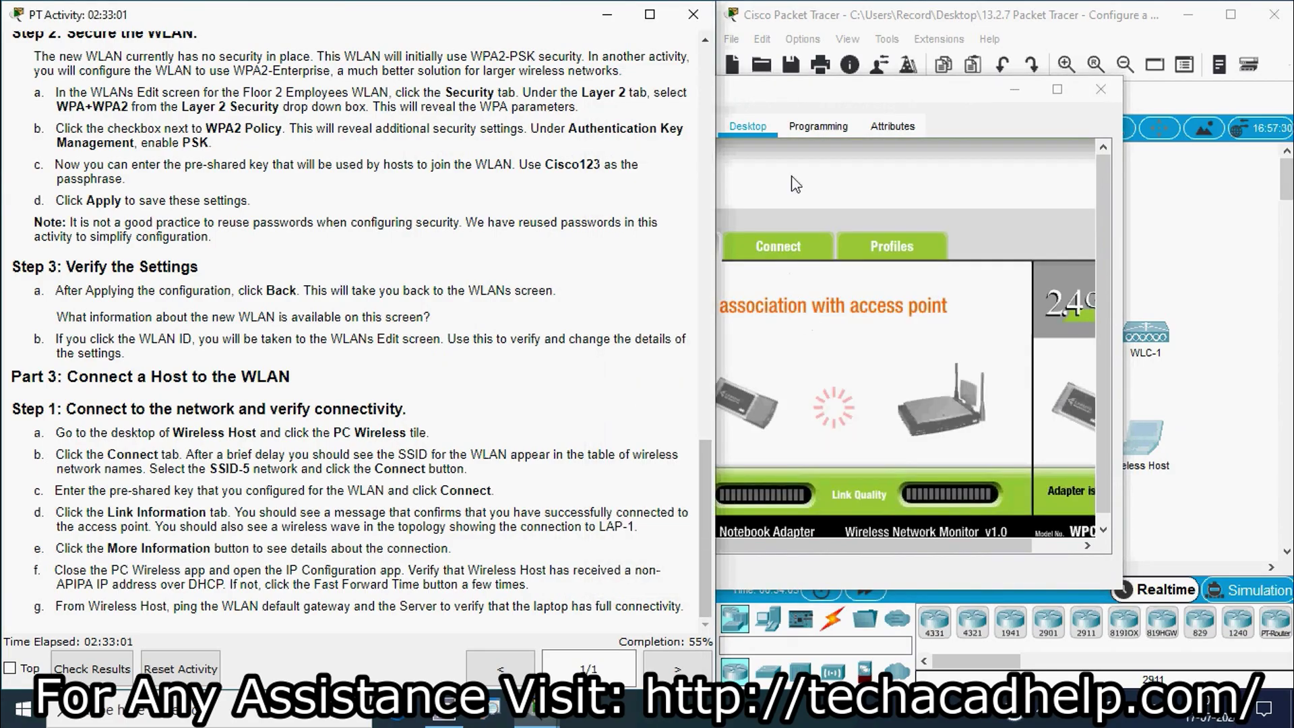
{"action": "left_click", "coordinate": [794, 98]}
{"action": "left_click", "coordinate": [776, 250]}
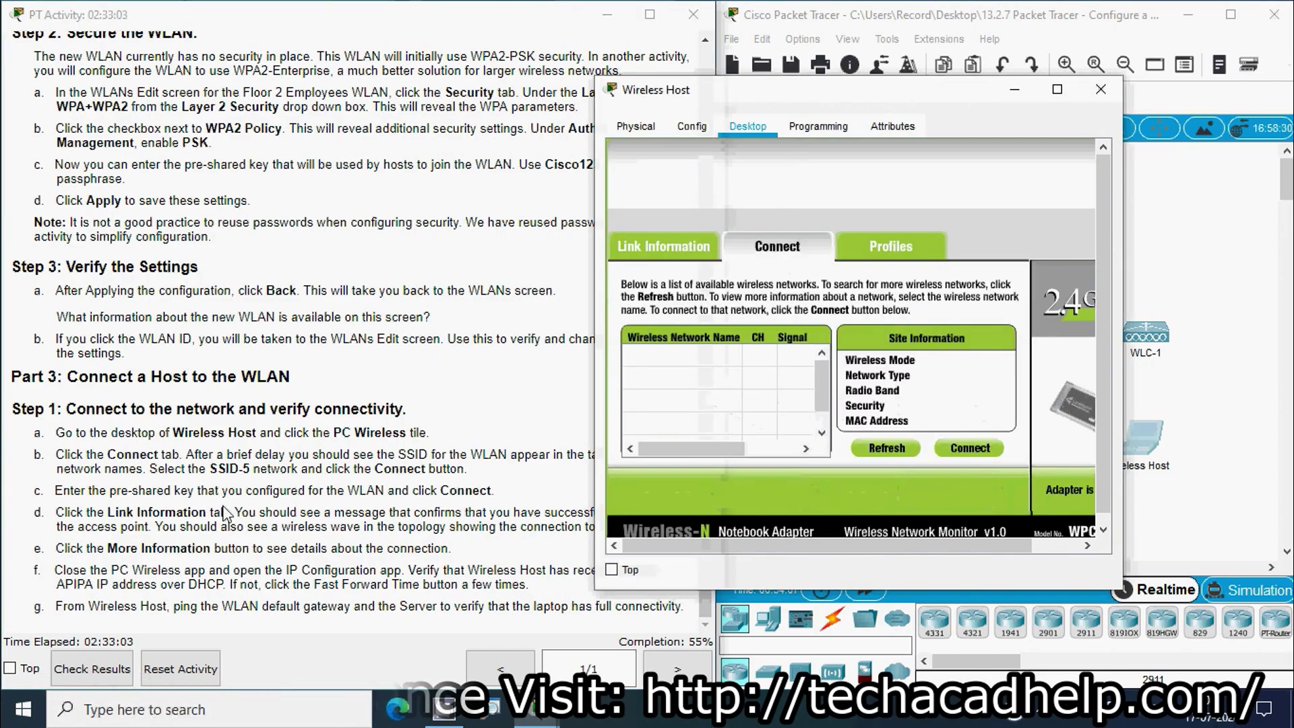
{"action": "left_click", "coordinate": [217, 483]}
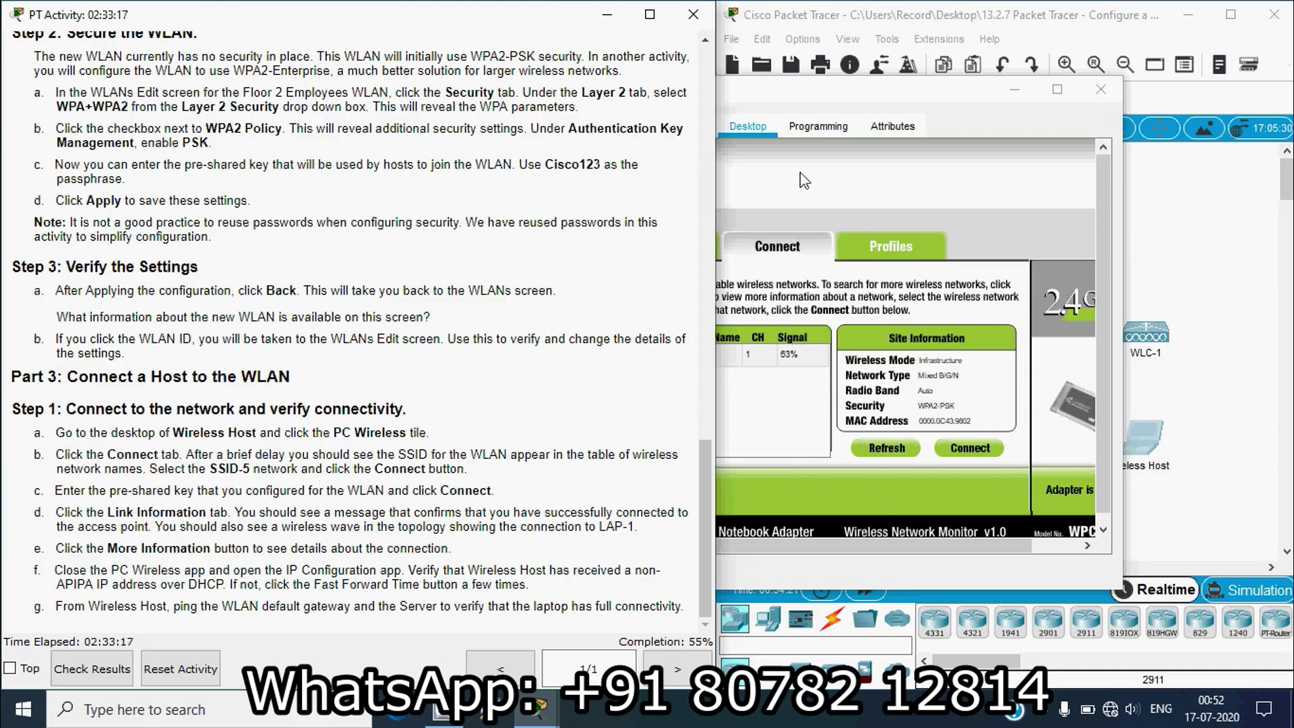
{"action": "left_click", "coordinate": [778, 101]}
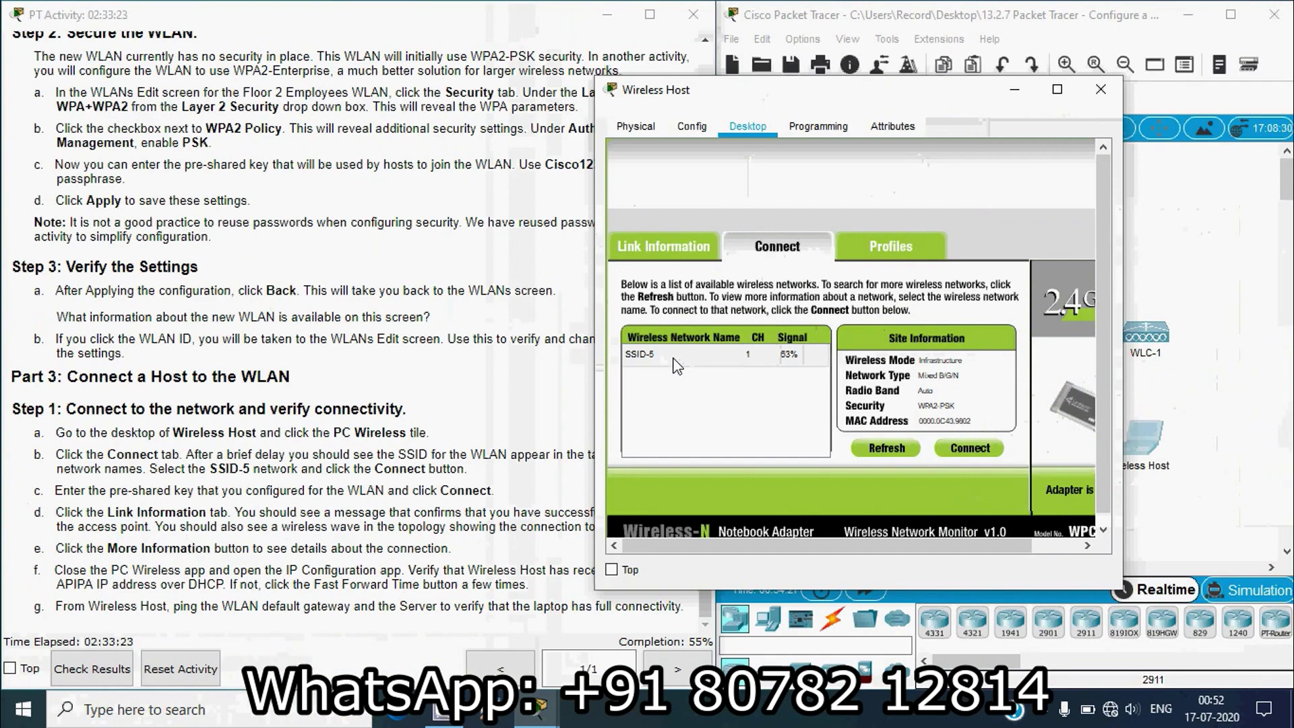
{"action": "left_click", "coordinate": [677, 356]}
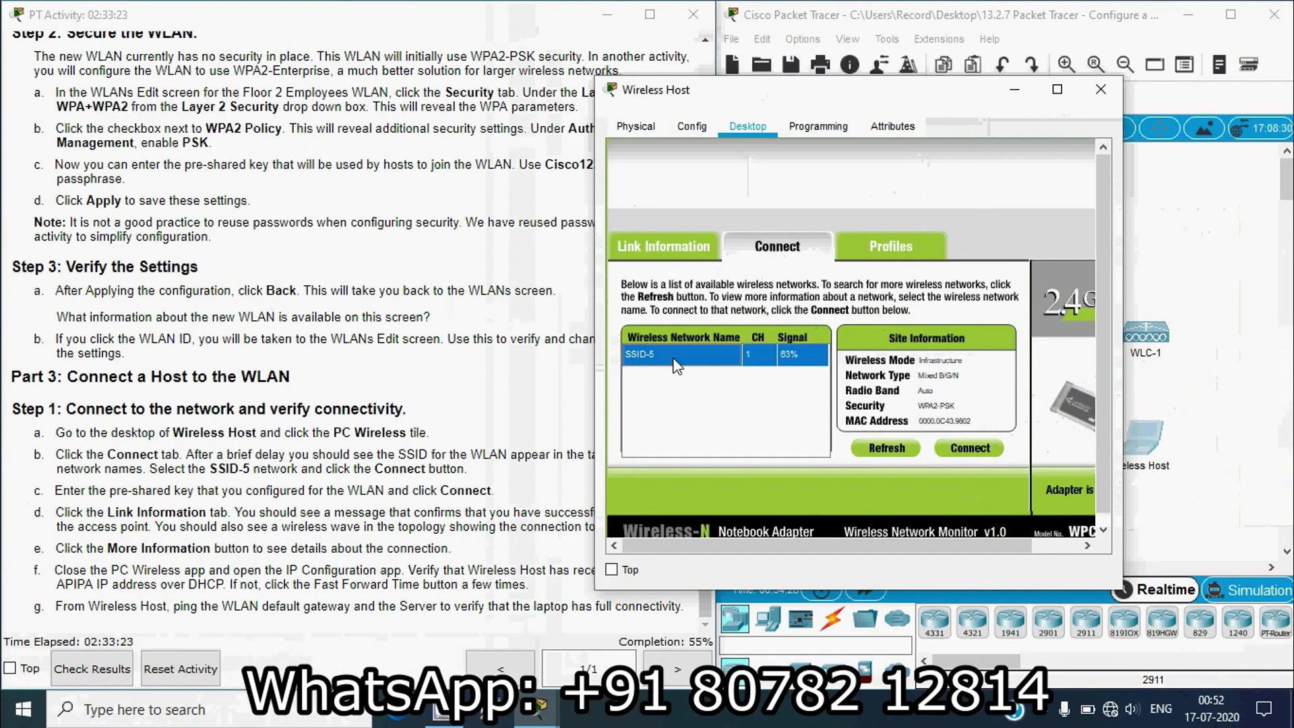
Step: Connect the Wireless Host to SSID-5 by entering the WLAN's pre-shared key
{"action": "left_click", "coordinate": [965, 448]}
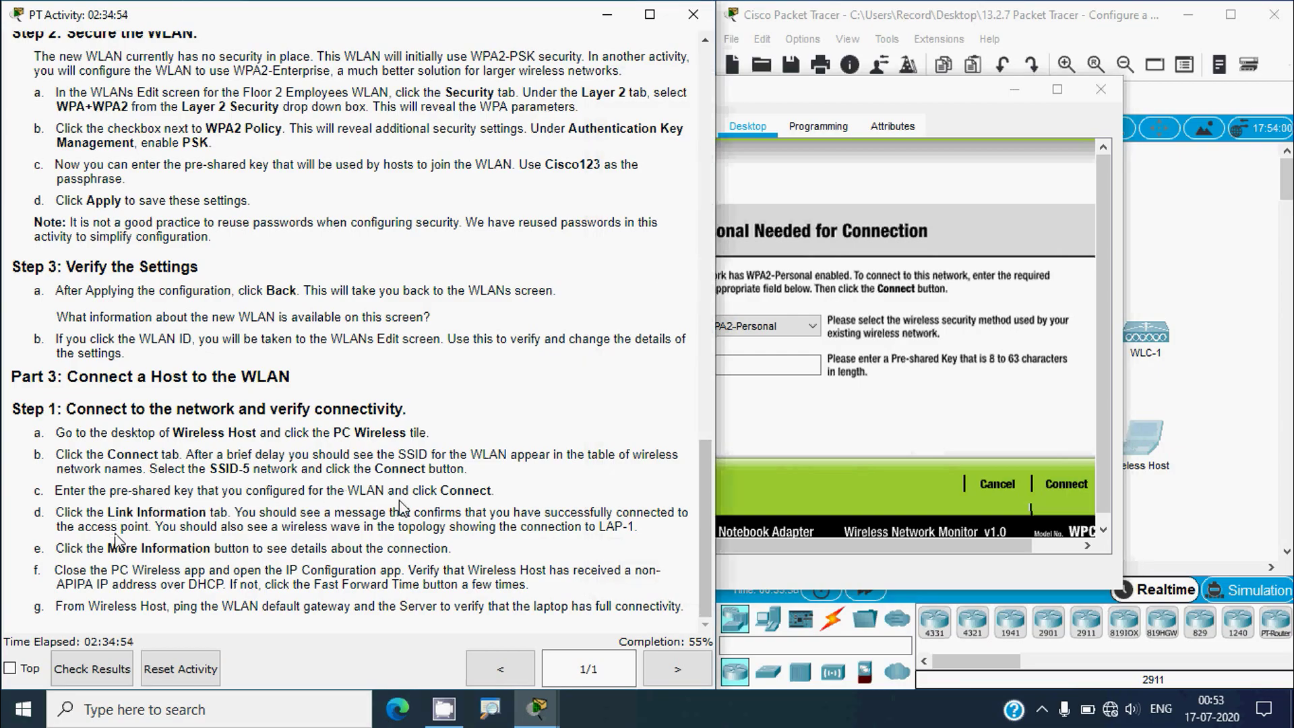
{"action": "left_click", "coordinate": [784, 366]}
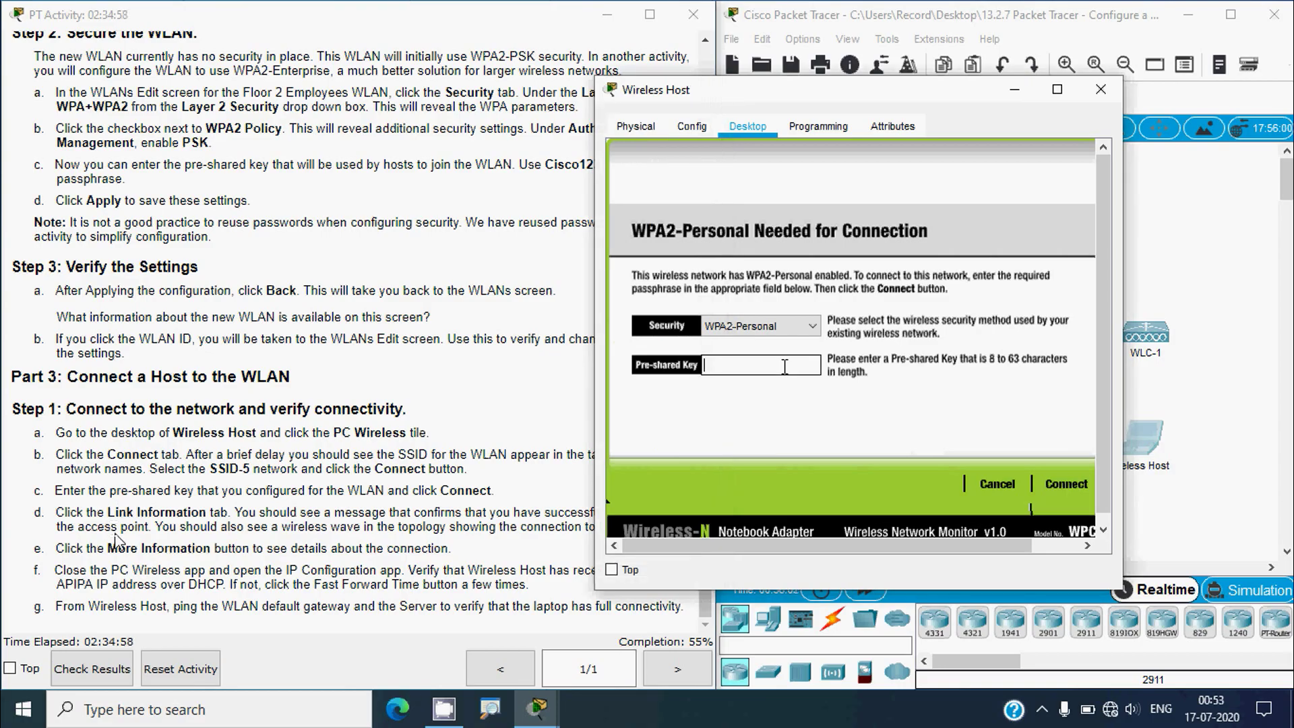
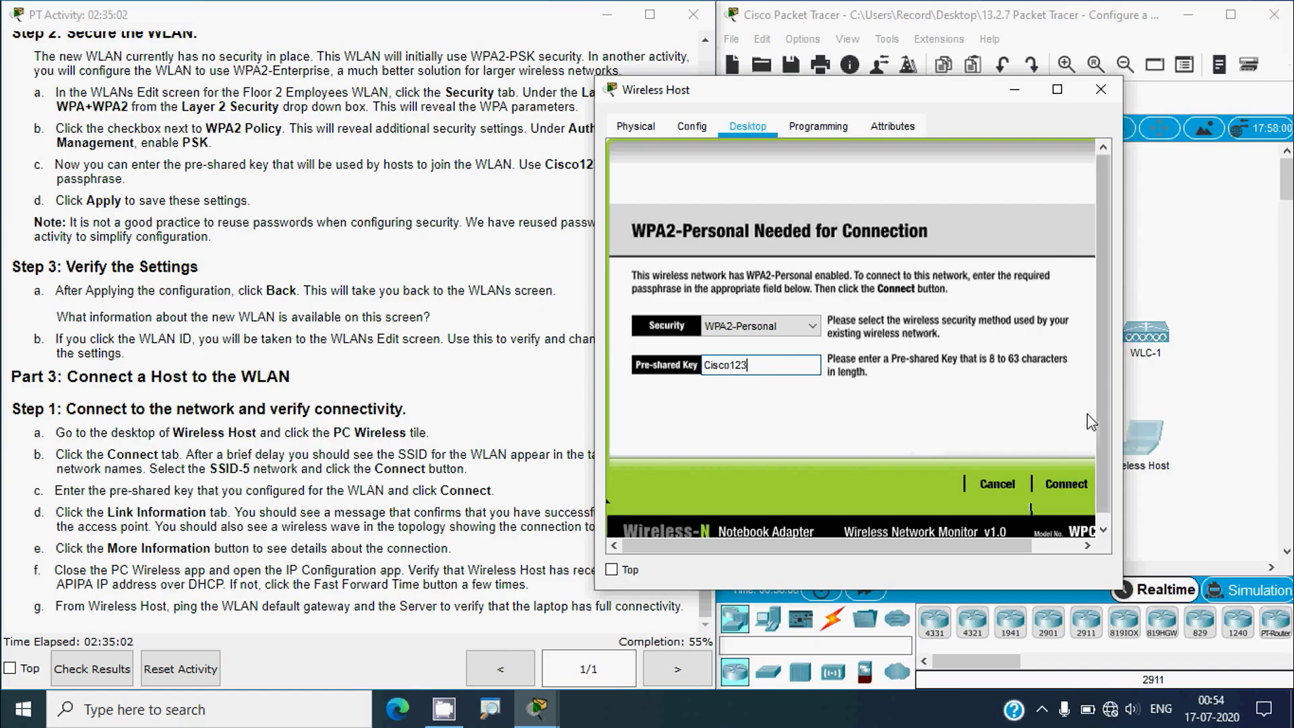
{"action": "left_click", "coordinate": [1059, 485]}
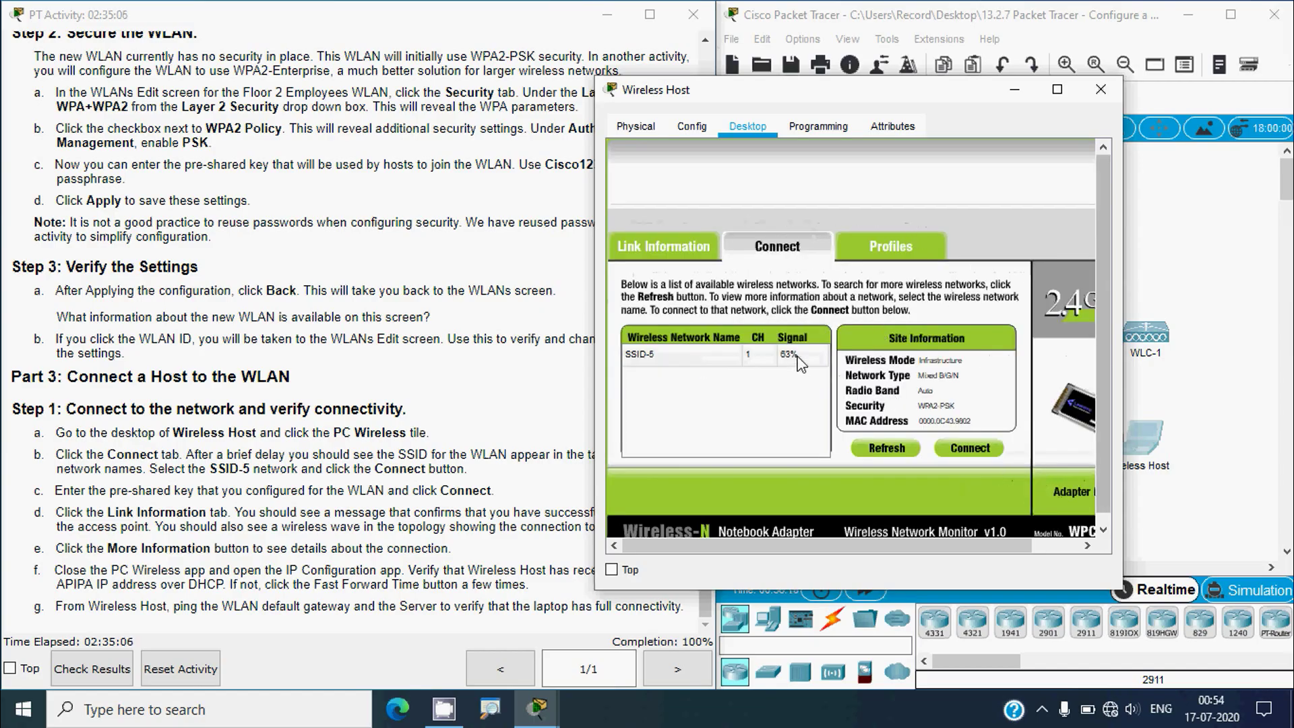
{"action": "left_click", "coordinate": [1233, 419]}
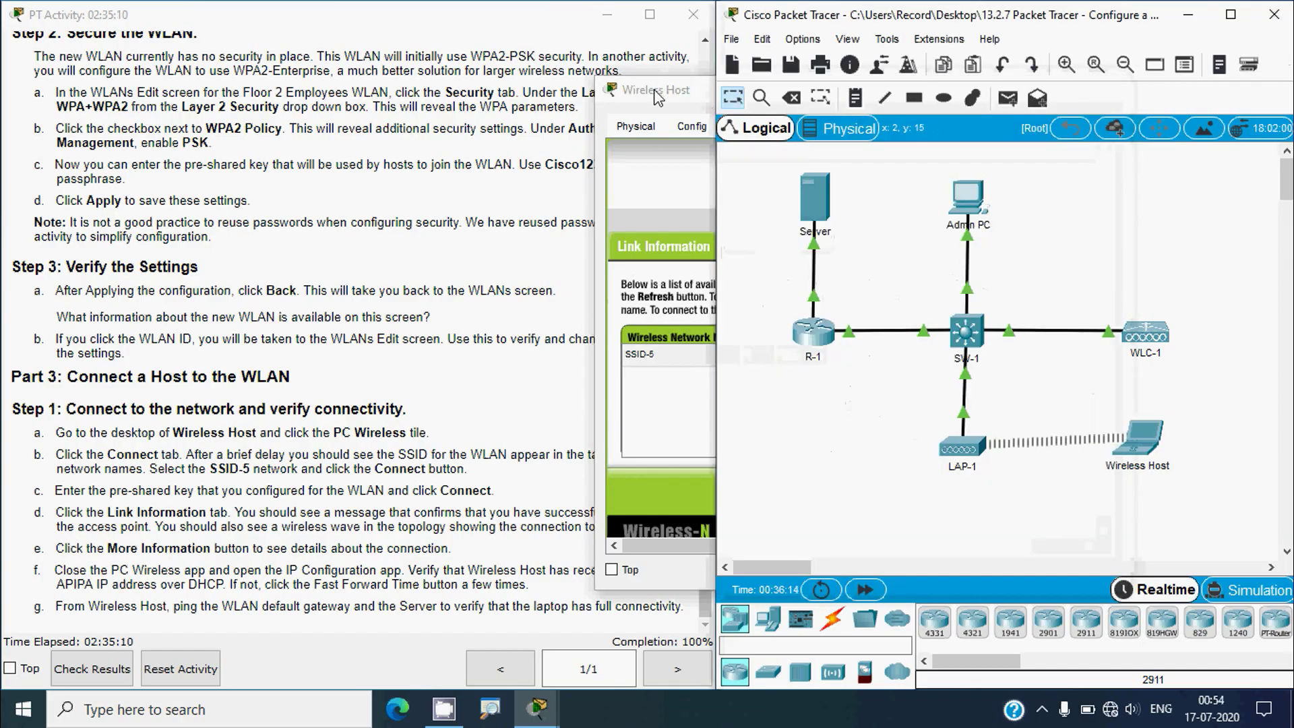
{"action": "left_click", "coordinate": [712, 511]}
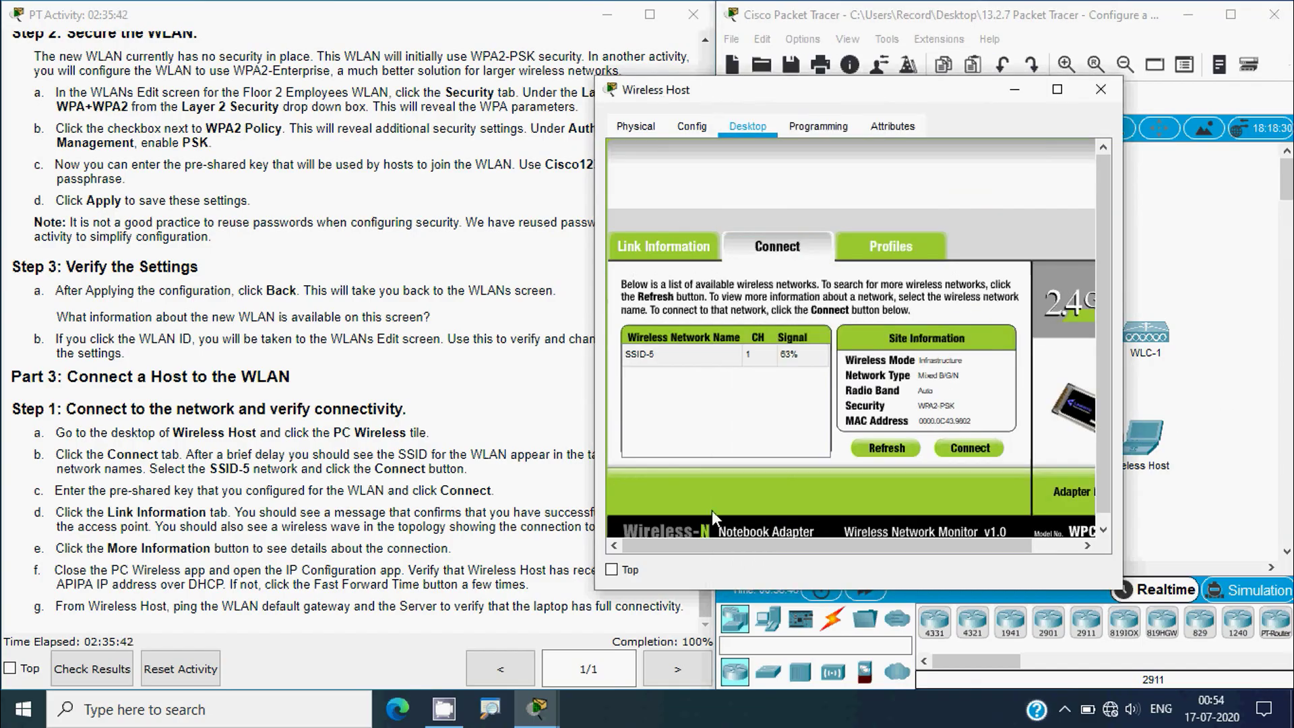
{"action": "left_click", "coordinate": [1149, 467]}
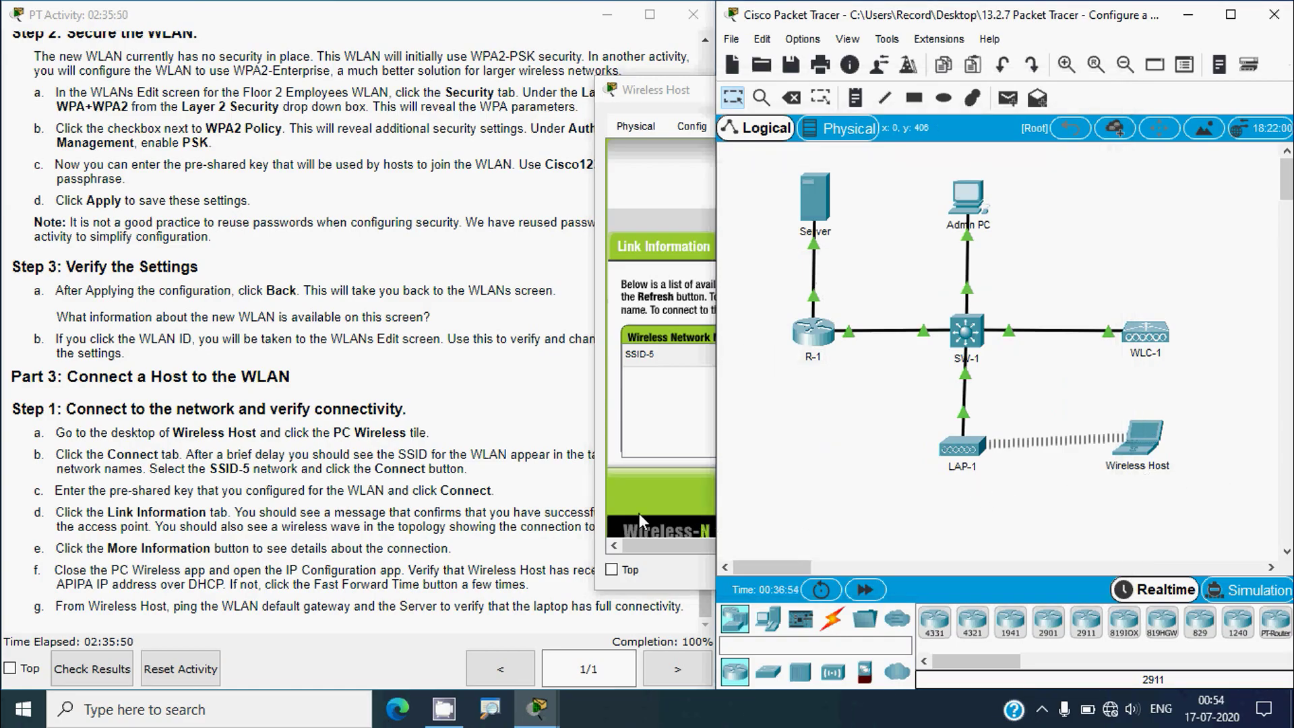
{"action": "left_click", "coordinate": [187, 514]}
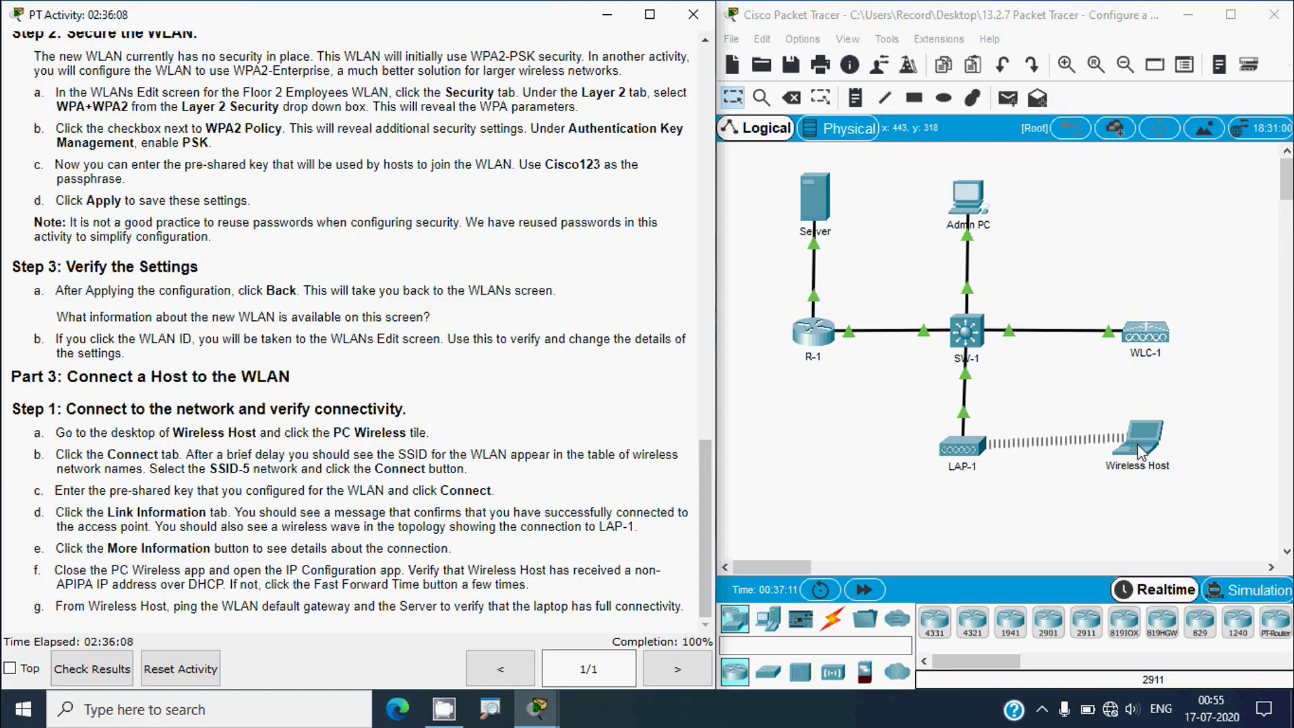
{"action": "left_click", "coordinate": [1138, 451]}
{"action": "left_click", "coordinate": [677, 259]}
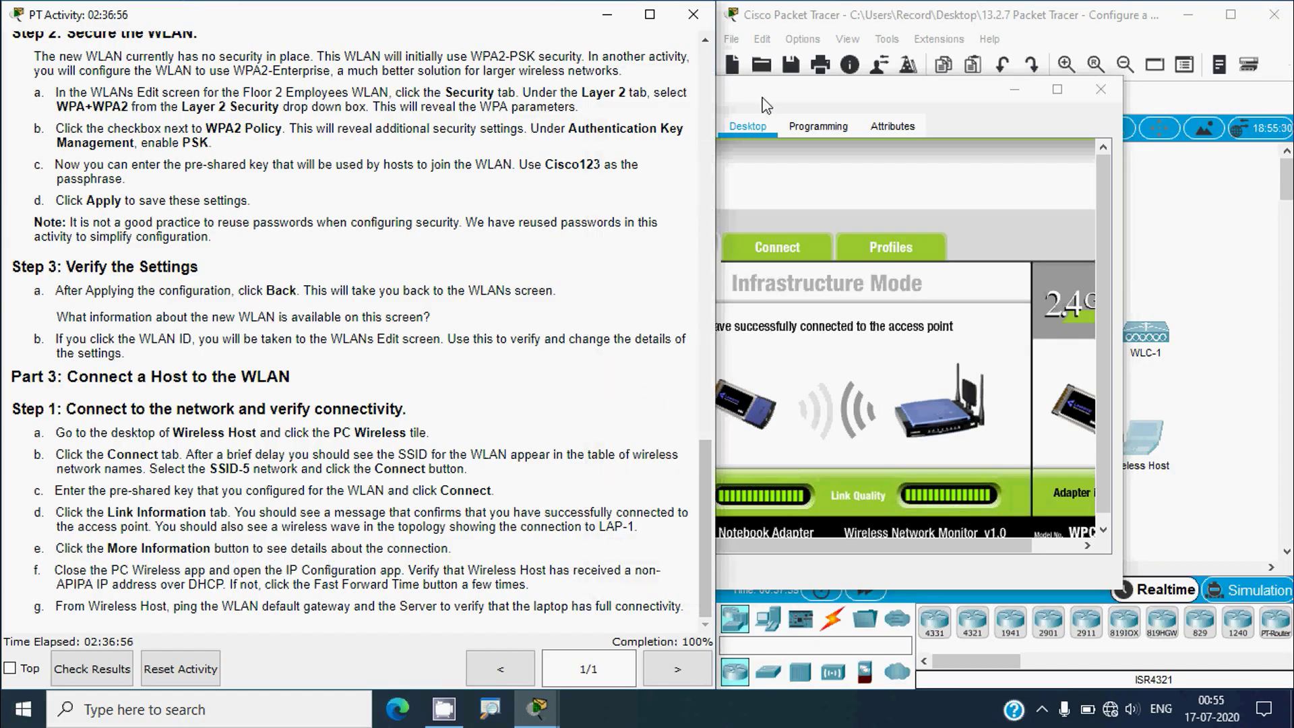
Step: Review the Wireless Network Status showing SSID-5 and IP 192.168.5.2, then close PC Wireless
{"action": "left_click", "coordinate": [765, 104]}
{"action": "left_click", "coordinate": [686, 288]}
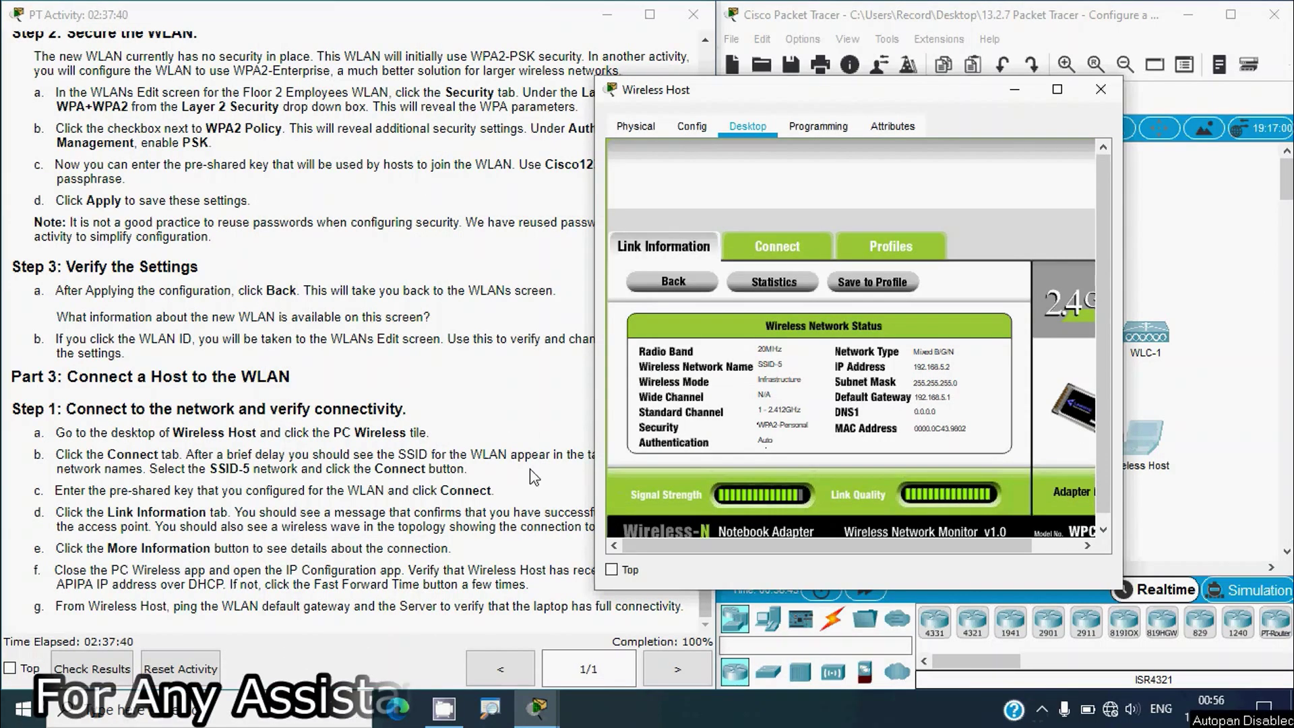
{"action": "left_click", "coordinate": [224, 583]}
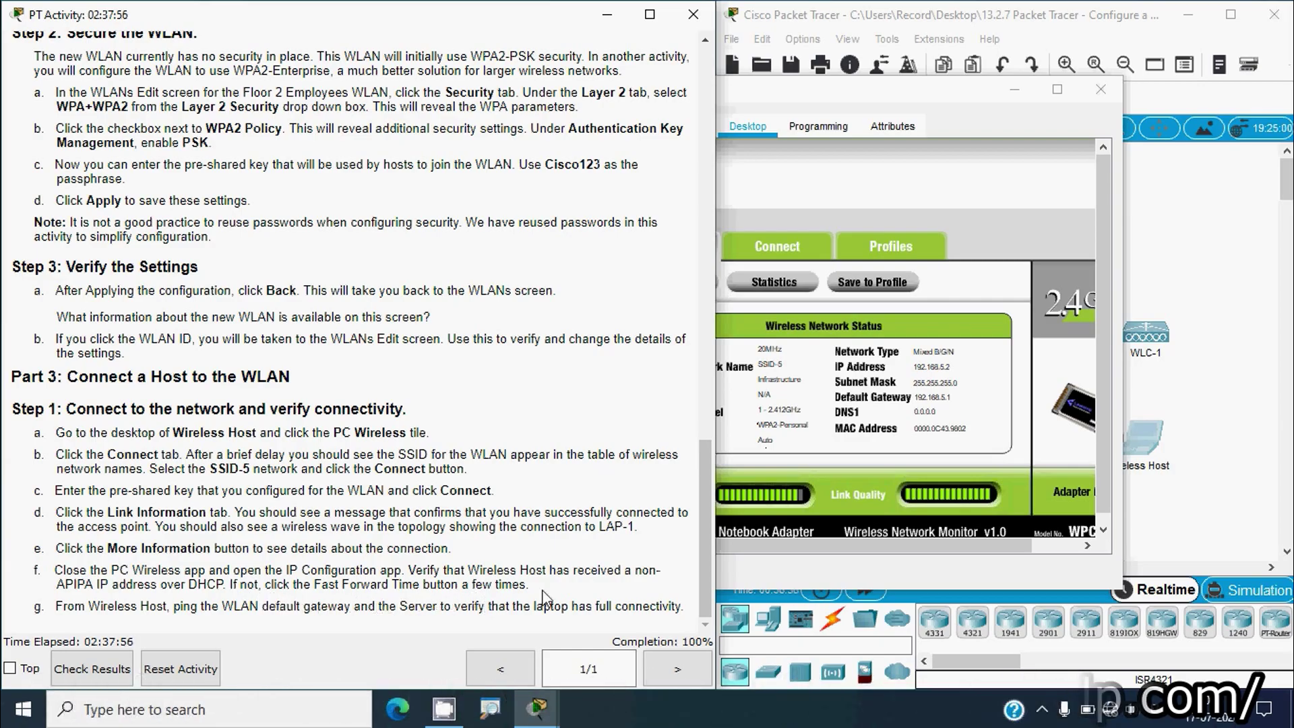
{"action": "left_click_drag", "start_coordinate": [980, 547], "coordinate": [1027, 544]}
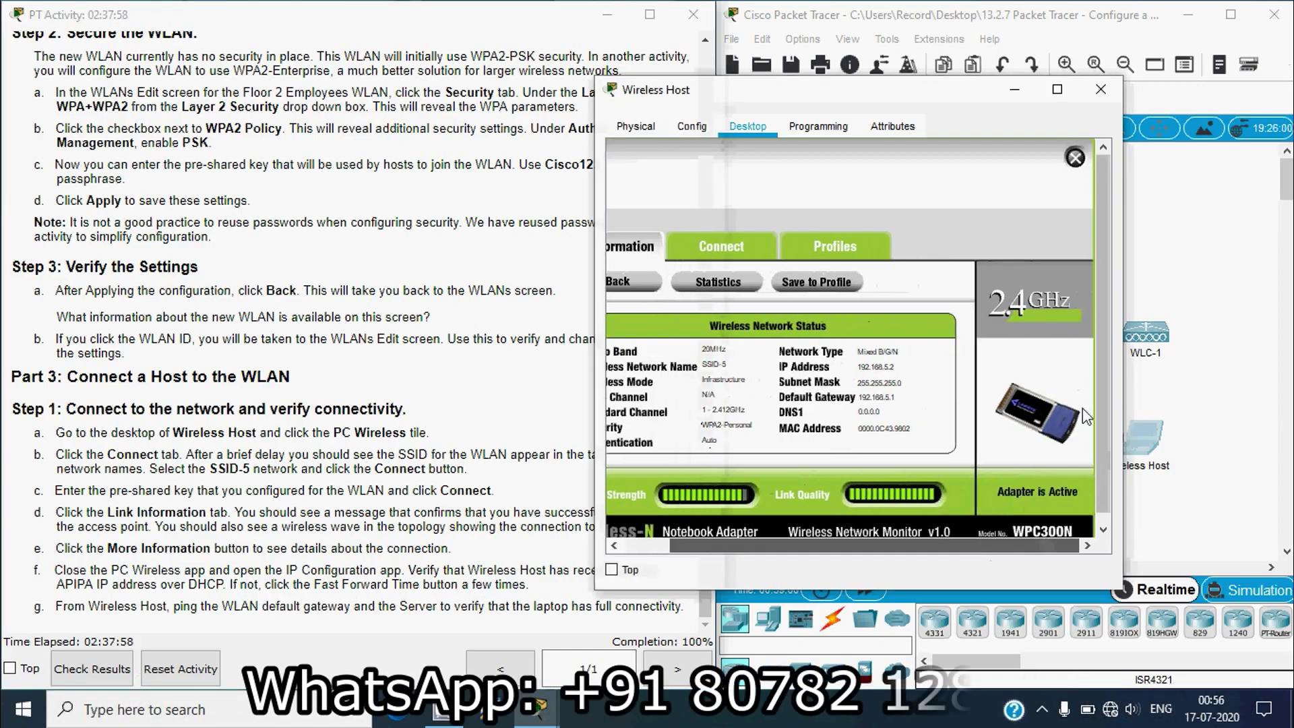
{"action": "left_click", "coordinate": [1076, 158]}
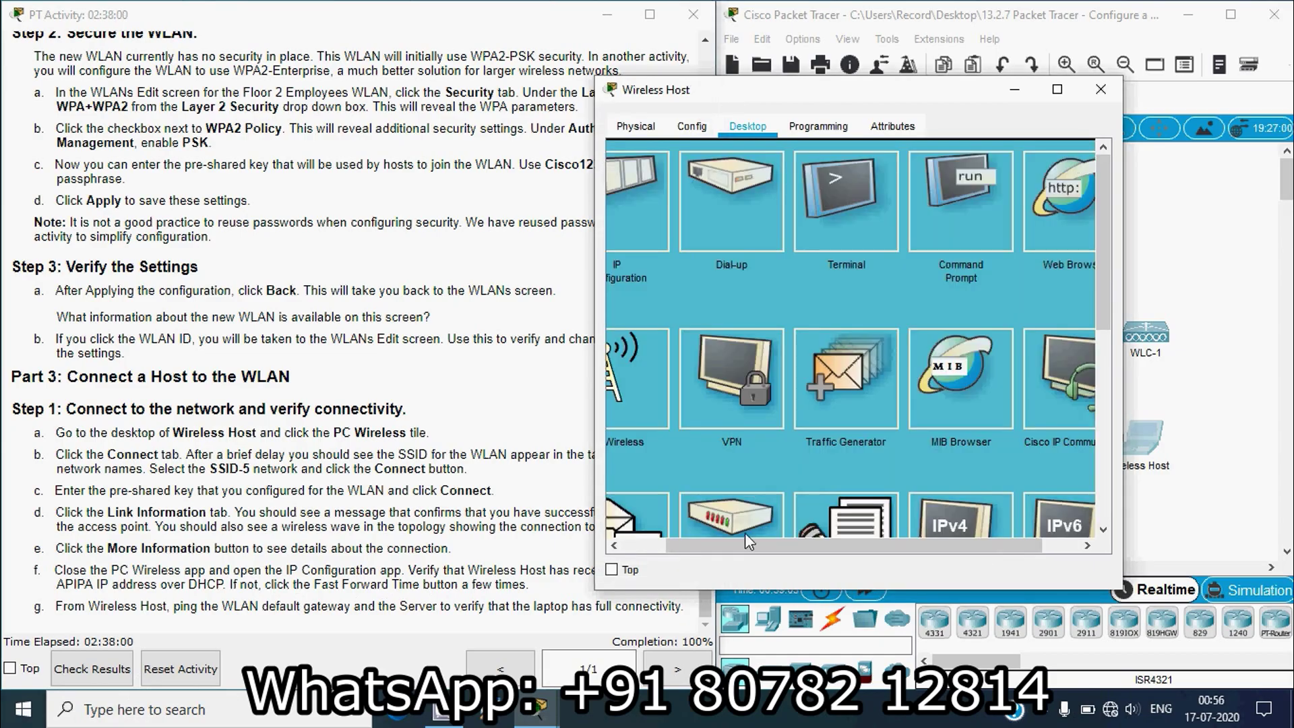
{"action": "left_click_drag", "start_coordinate": [747, 544], "coordinate": [701, 543]}
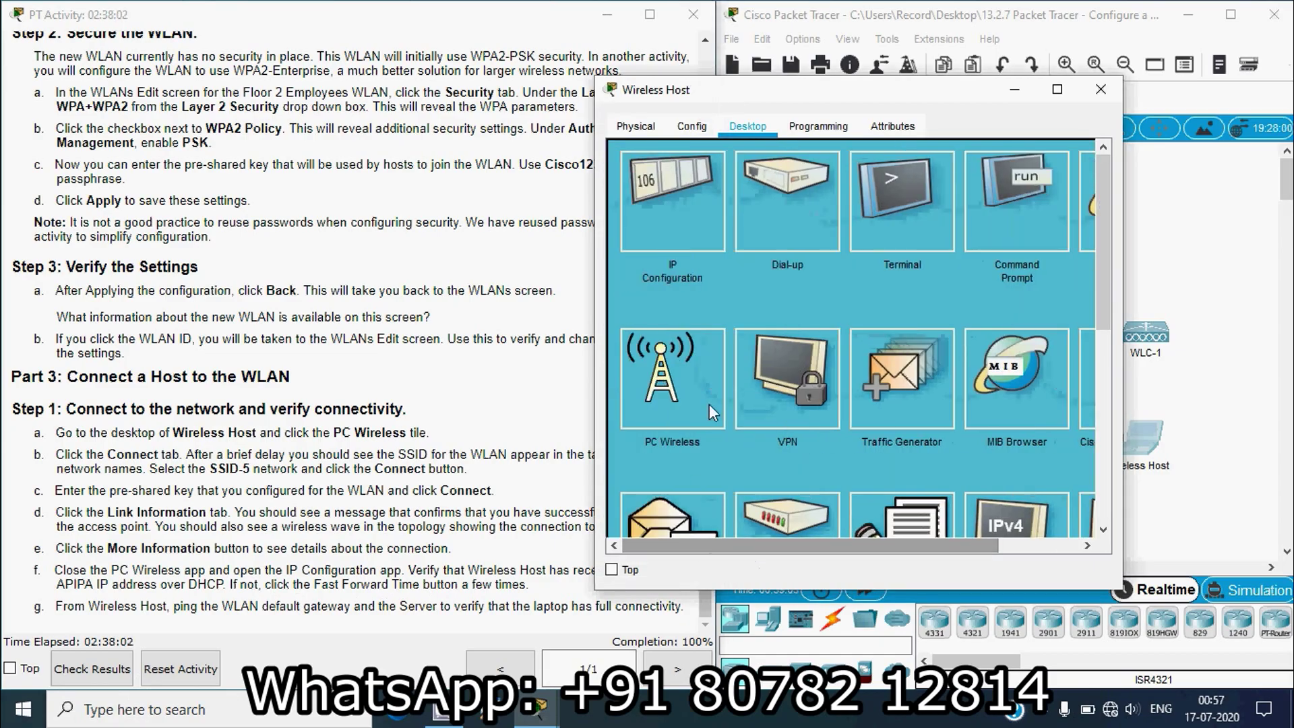
{"action": "left_click", "coordinate": [678, 261]}
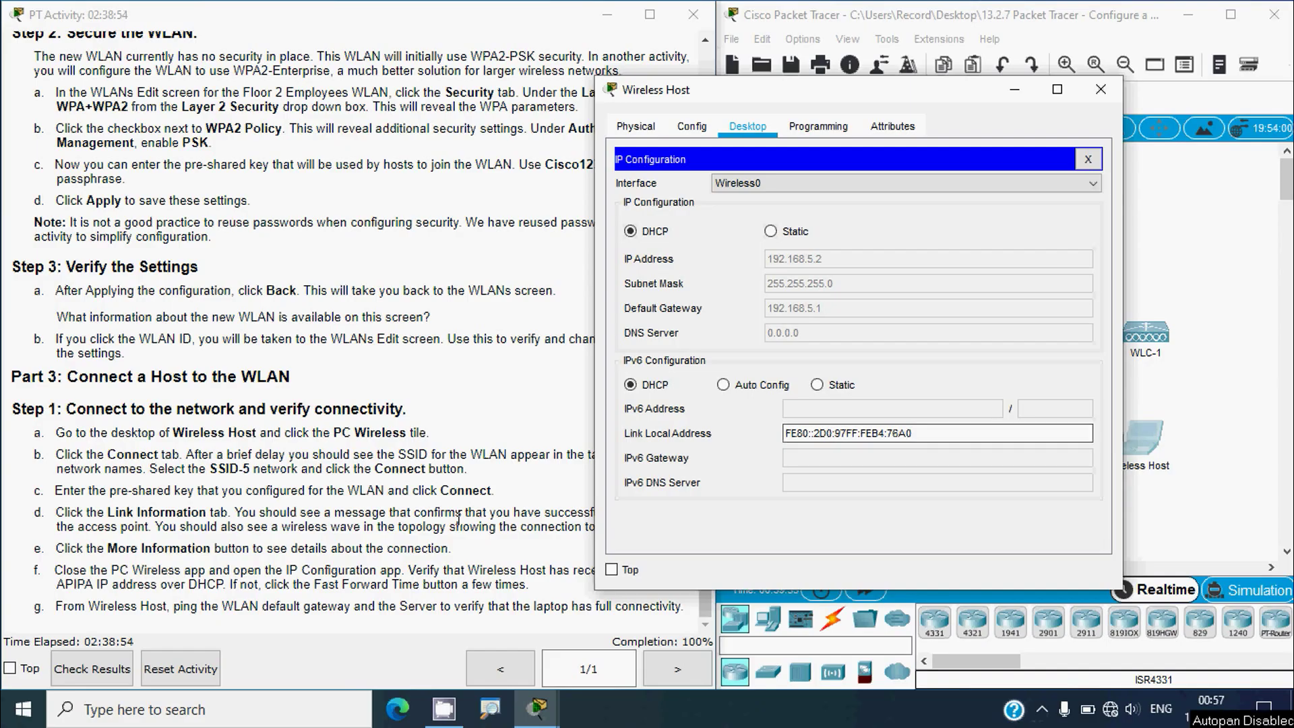
{"action": "left_click", "coordinate": [111, 627]}
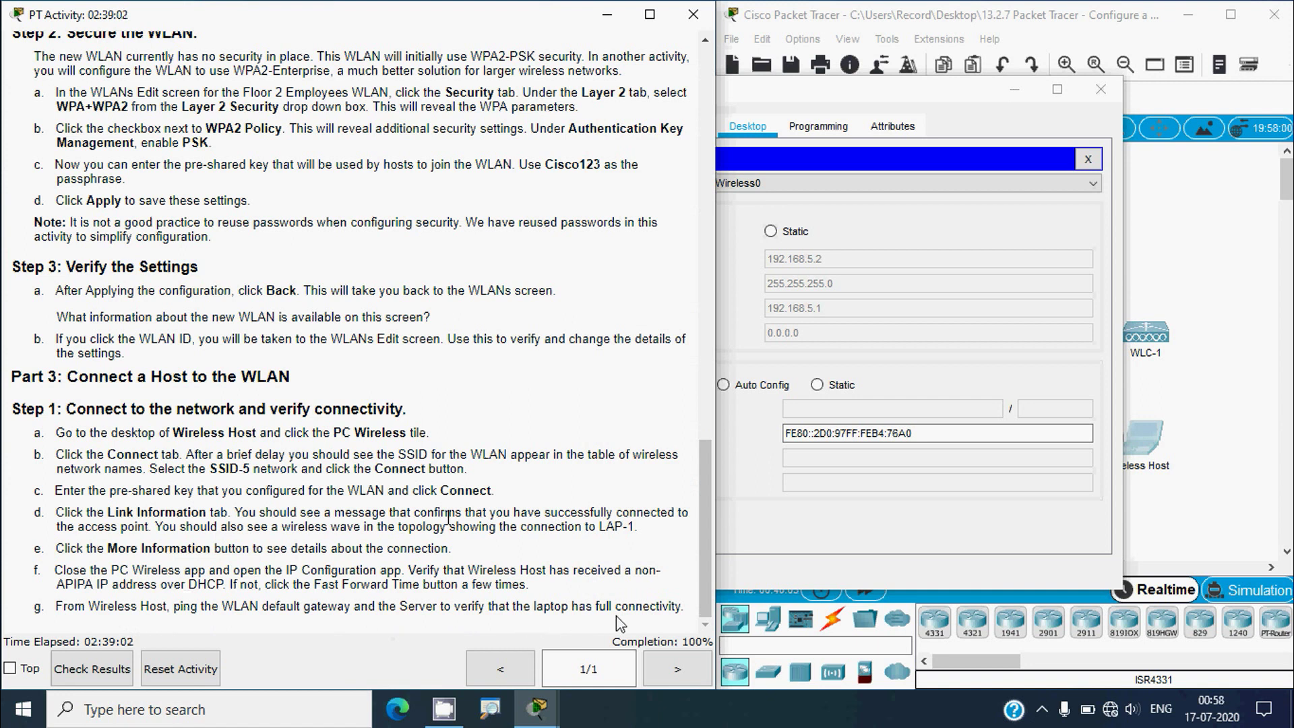
{"action": "left_click_drag", "start_coordinate": [708, 588], "coordinate": [721, 205]}
{"action": "left_click", "coordinate": [1087, 159]}
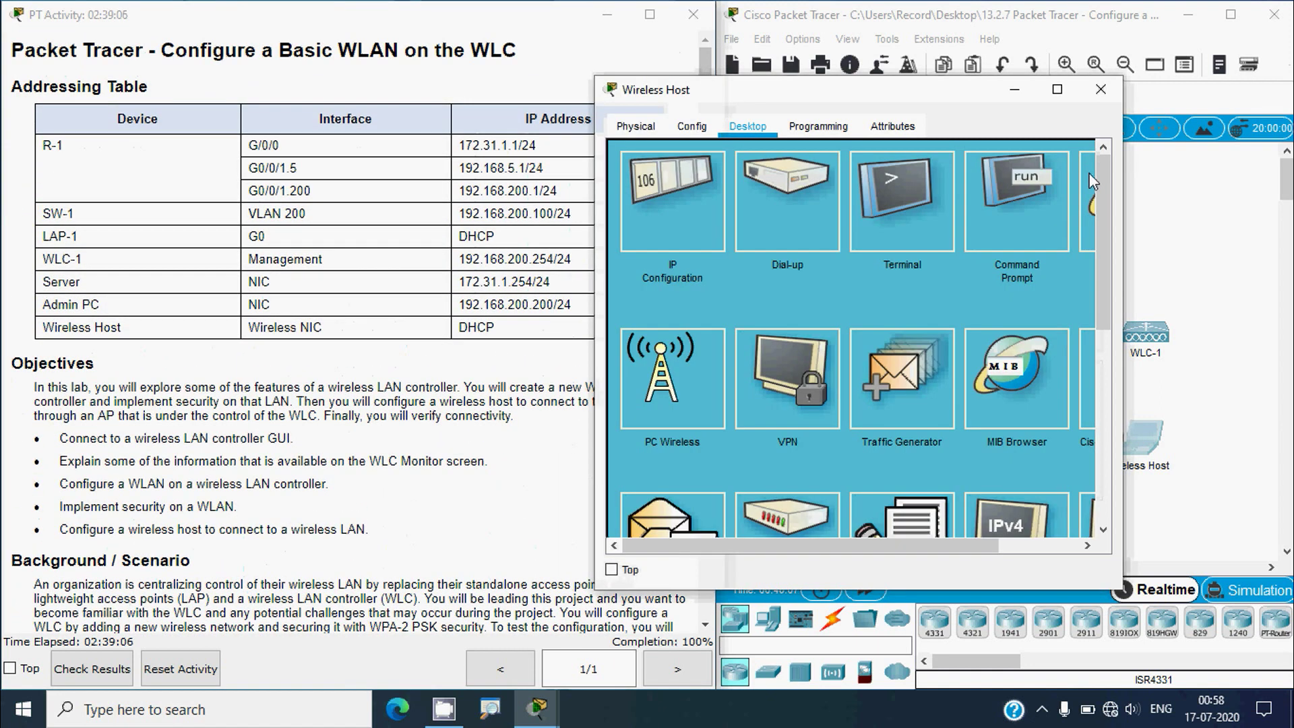
Step: From the Wireless Host's Command Prompt, ping the Server at 172.31.1.254 and read the replies
{"action": "left_click", "coordinate": [1038, 194]}
{"action": "type", "text": "ping"}
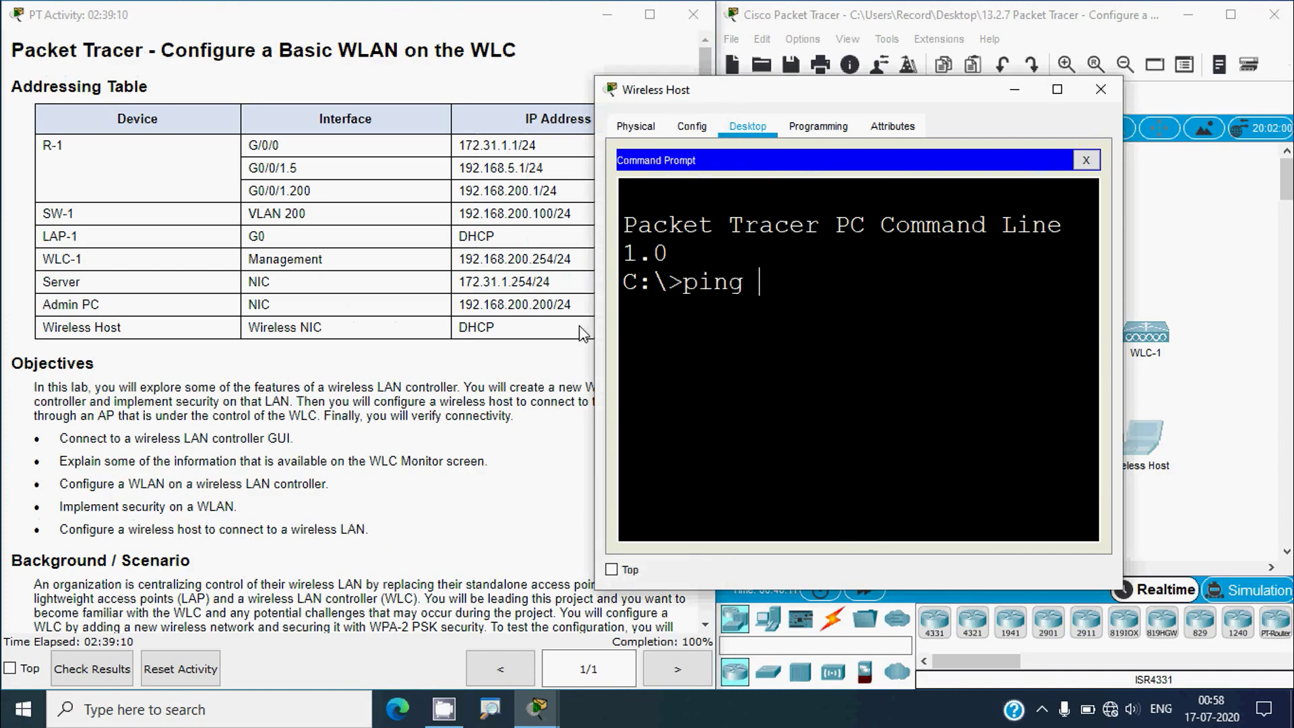
{"action": "left_click_drag", "start_coordinate": [460, 282], "coordinate": [533, 285]}
{"action": "key", "text": "ctrl+c"}
{"action": "left_click", "coordinate": [788, 330]}
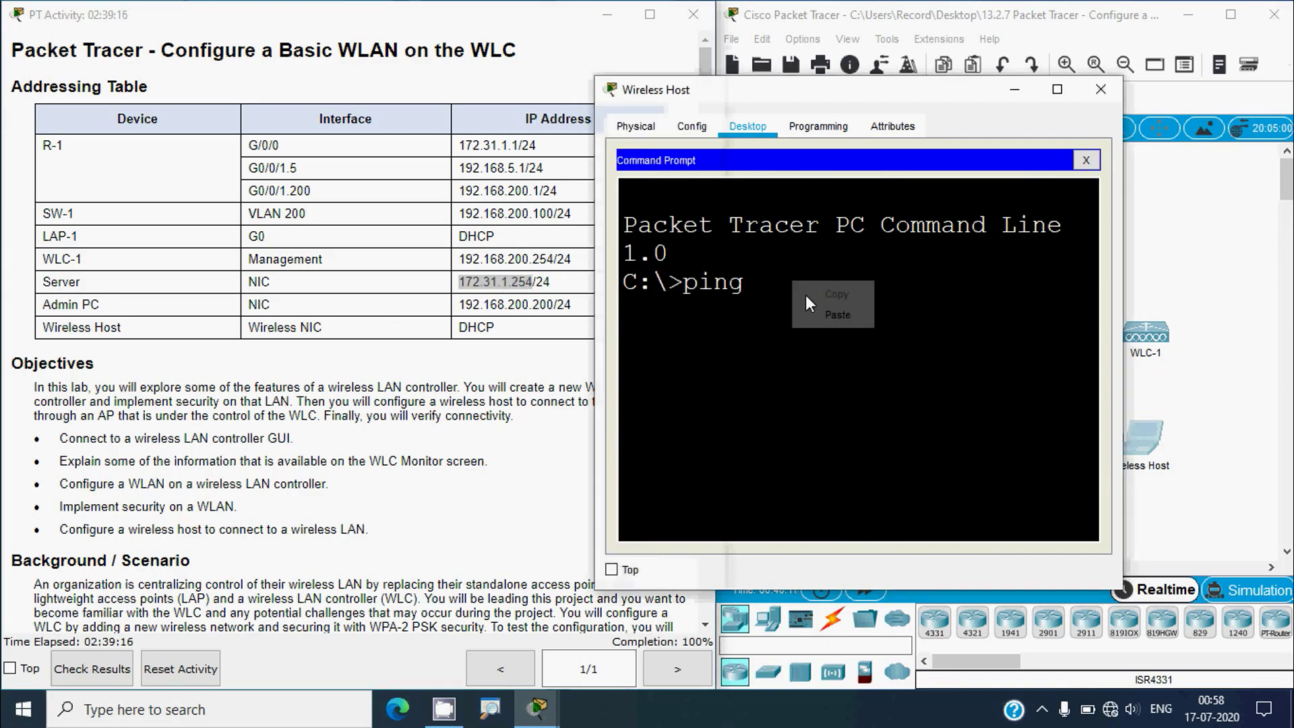
{"action": "key", "text": "ctrl+v"}
{"action": "key", "text": "Return"}
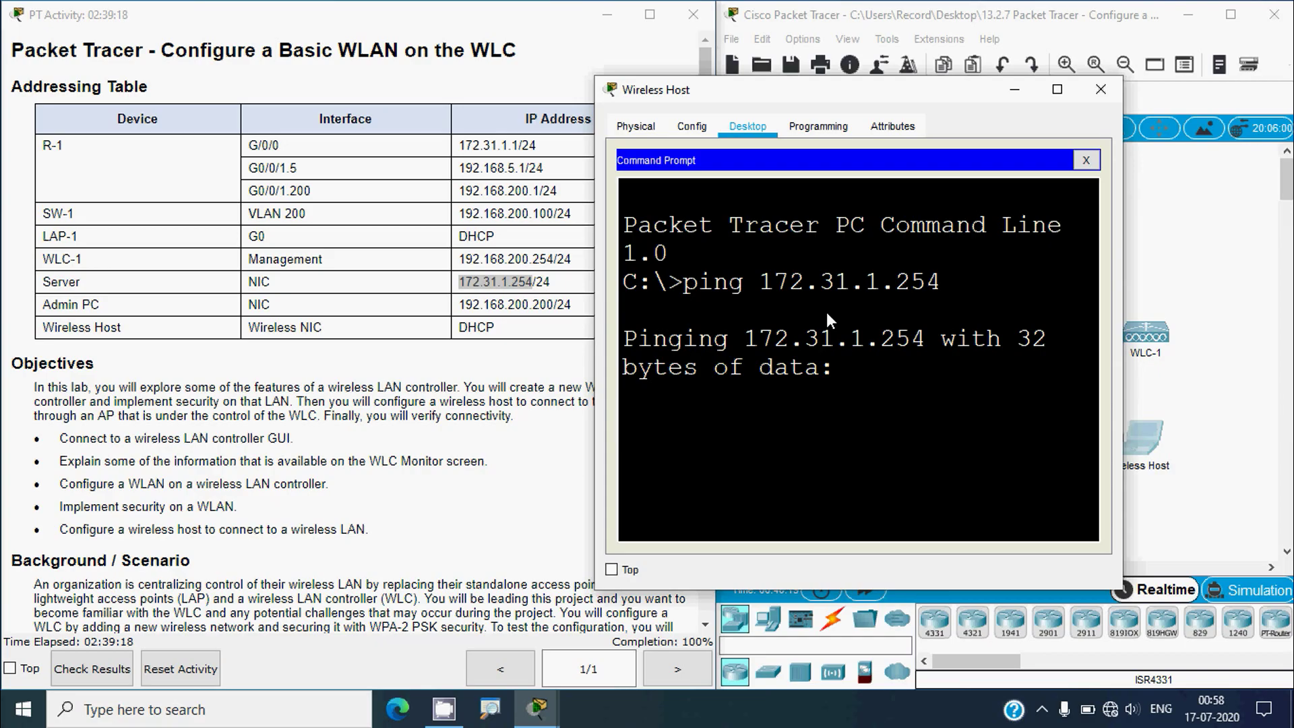
{"action": "left_click", "coordinate": [1055, 90]}
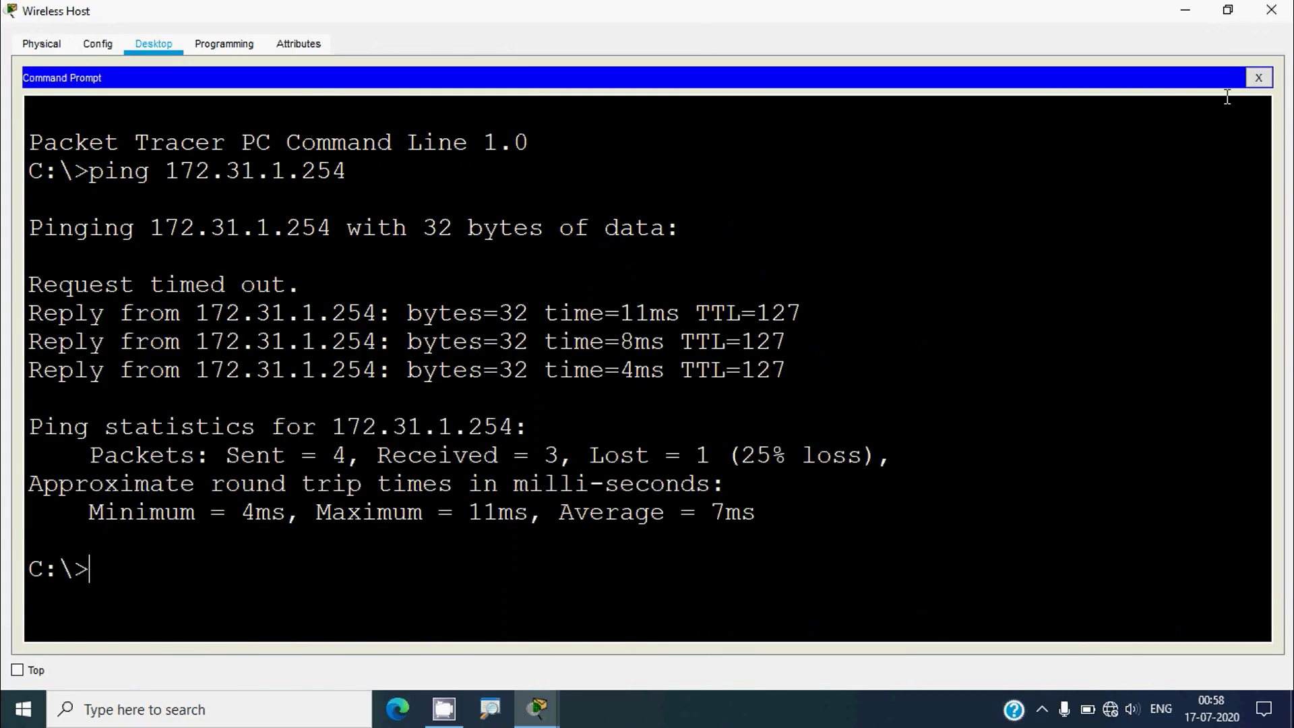
{"action": "left_click", "coordinate": [1227, 9]}
Step: Copy WLC-1's management address 192.168.200.254 from the Addressing Table
{"action": "left_click", "coordinate": [252, 277]}
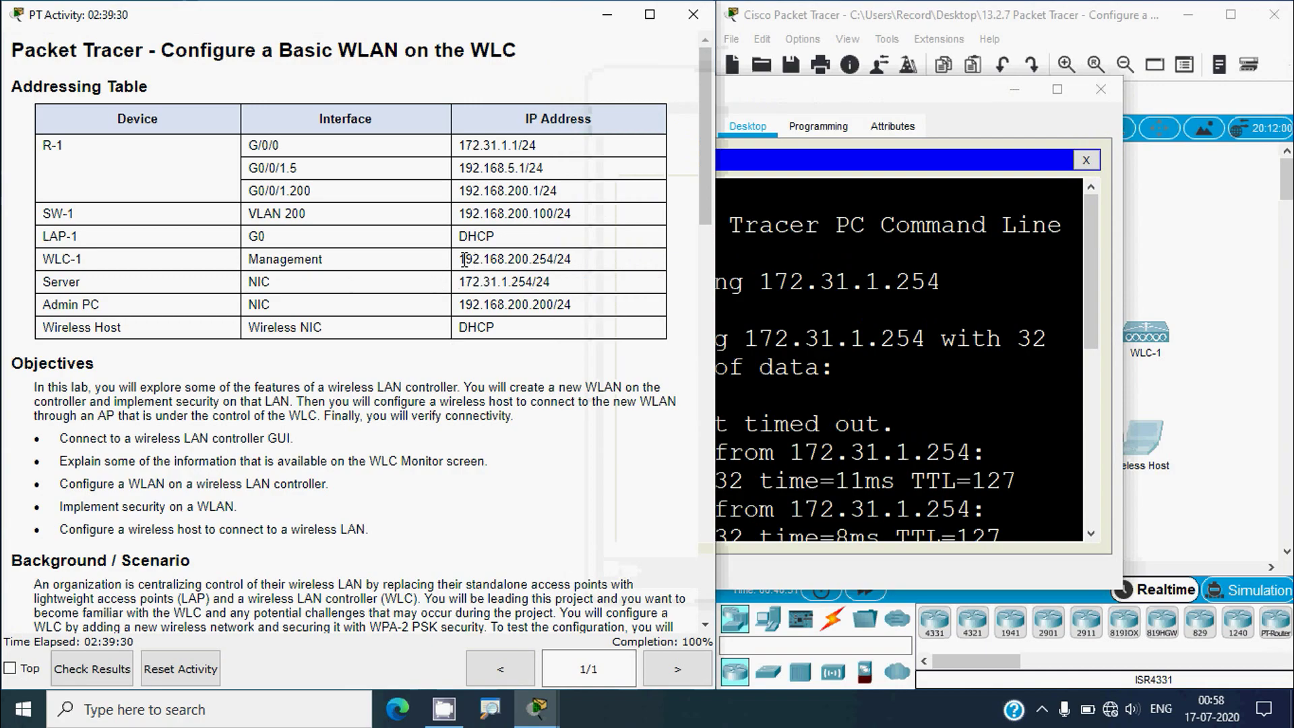
{"action": "left_click_drag", "start_coordinate": [466, 258], "coordinate": [553, 261]}
{"action": "key", "text": "ctrl+c"}
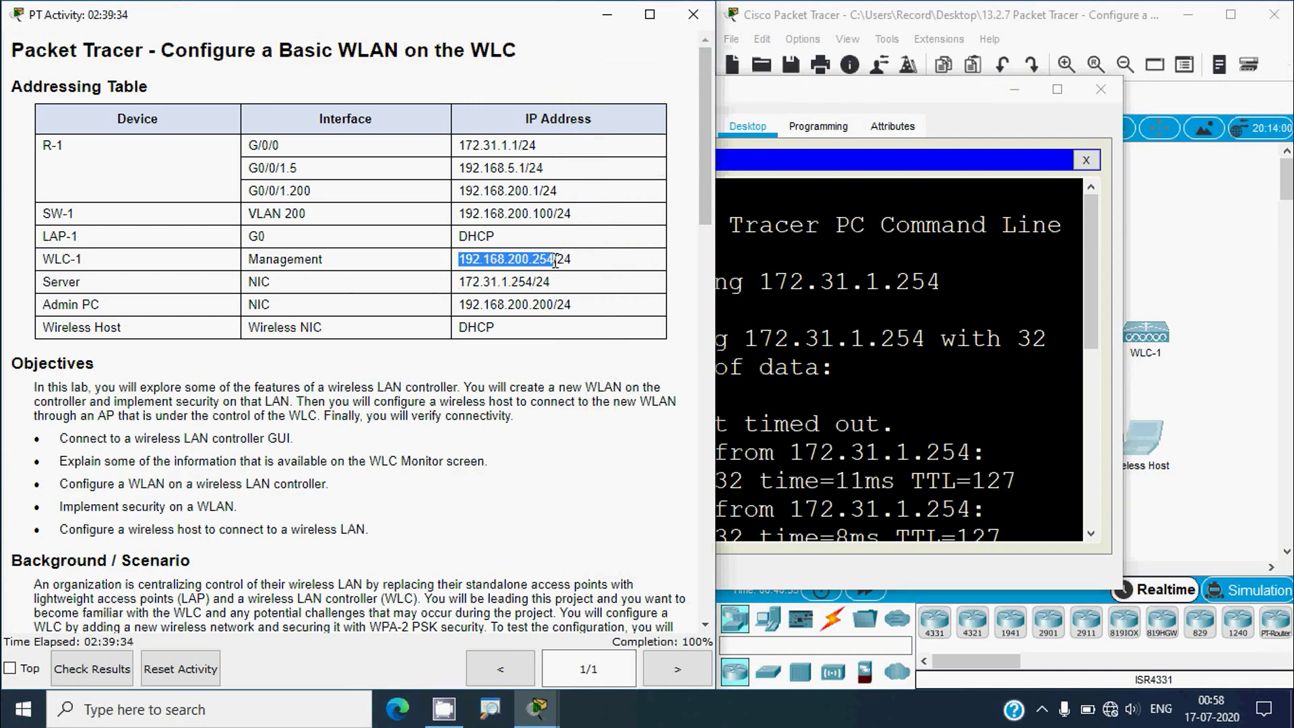
{"action": "left_click", "coordinate": [822, 475]}
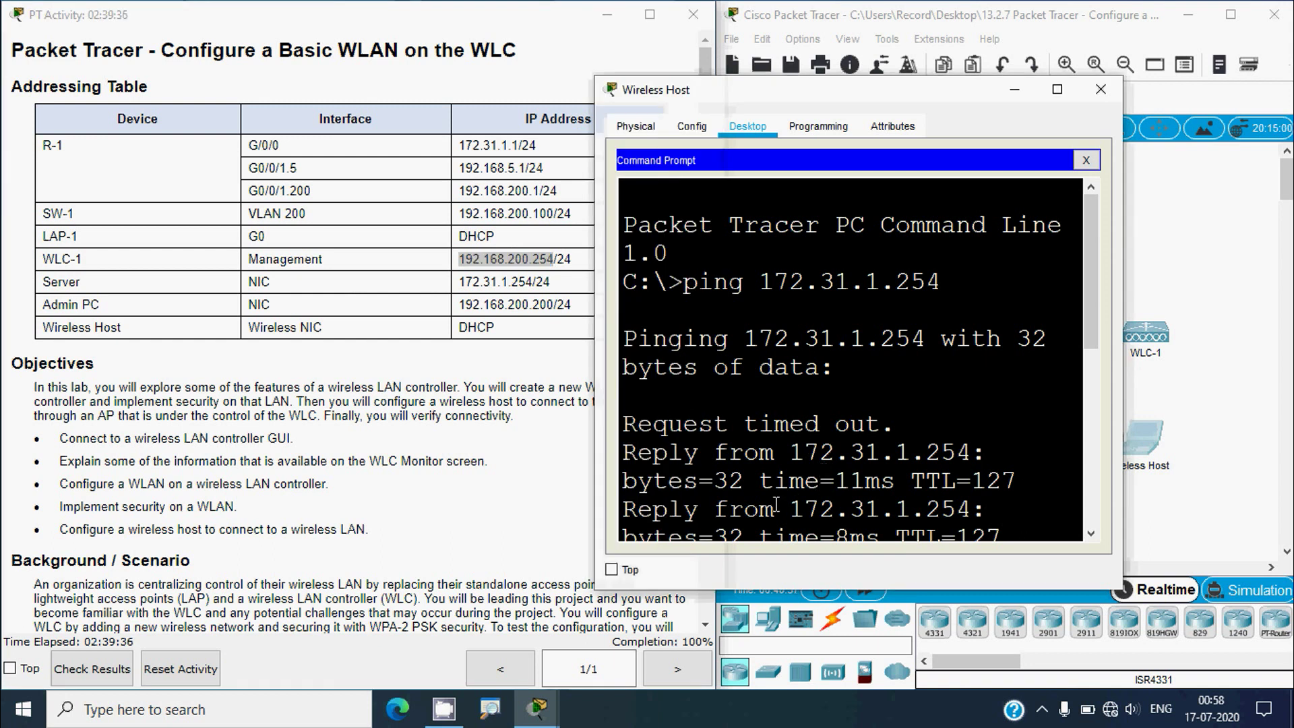
{"action": "left_click", "coordinate": [1057, 89]}
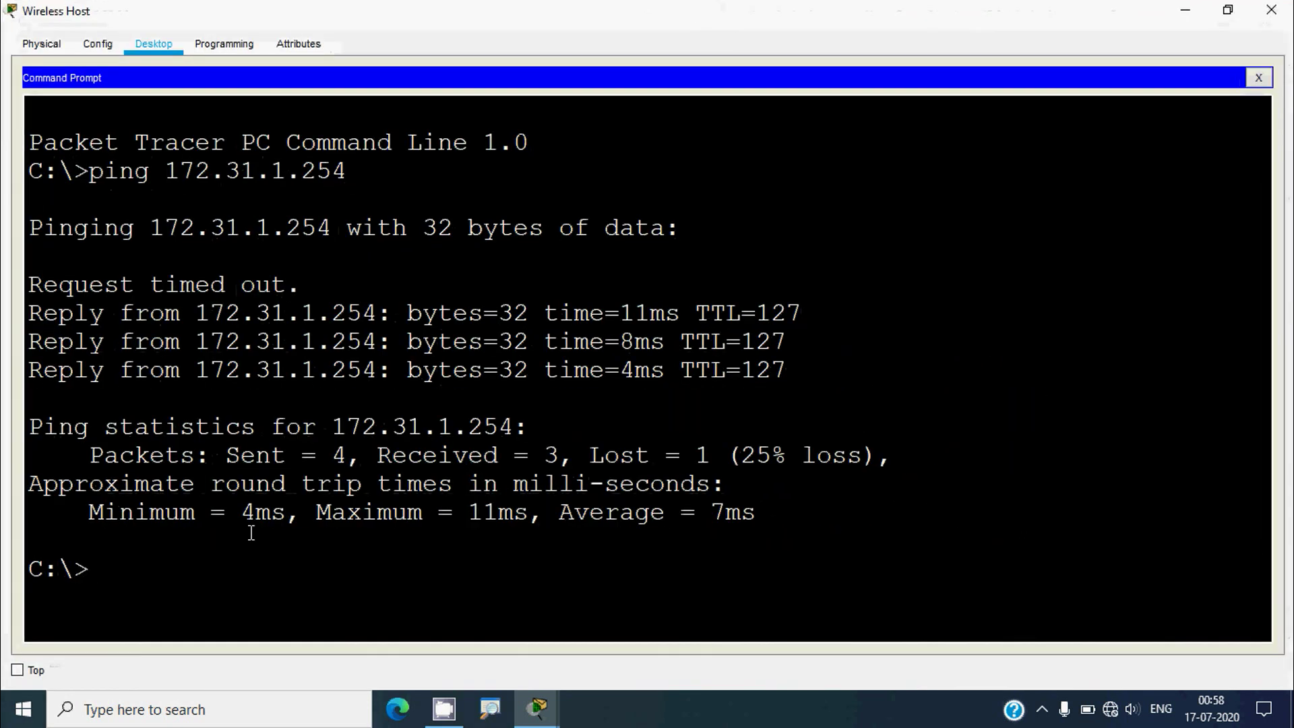
Step: Ping WLC-1 at 192.168.200.254 twice until 4 of 4 replies return, then close the host window
{"action": "type", "text": "ping"}
{"action": "left_click", "coordinate": [204, 597]}
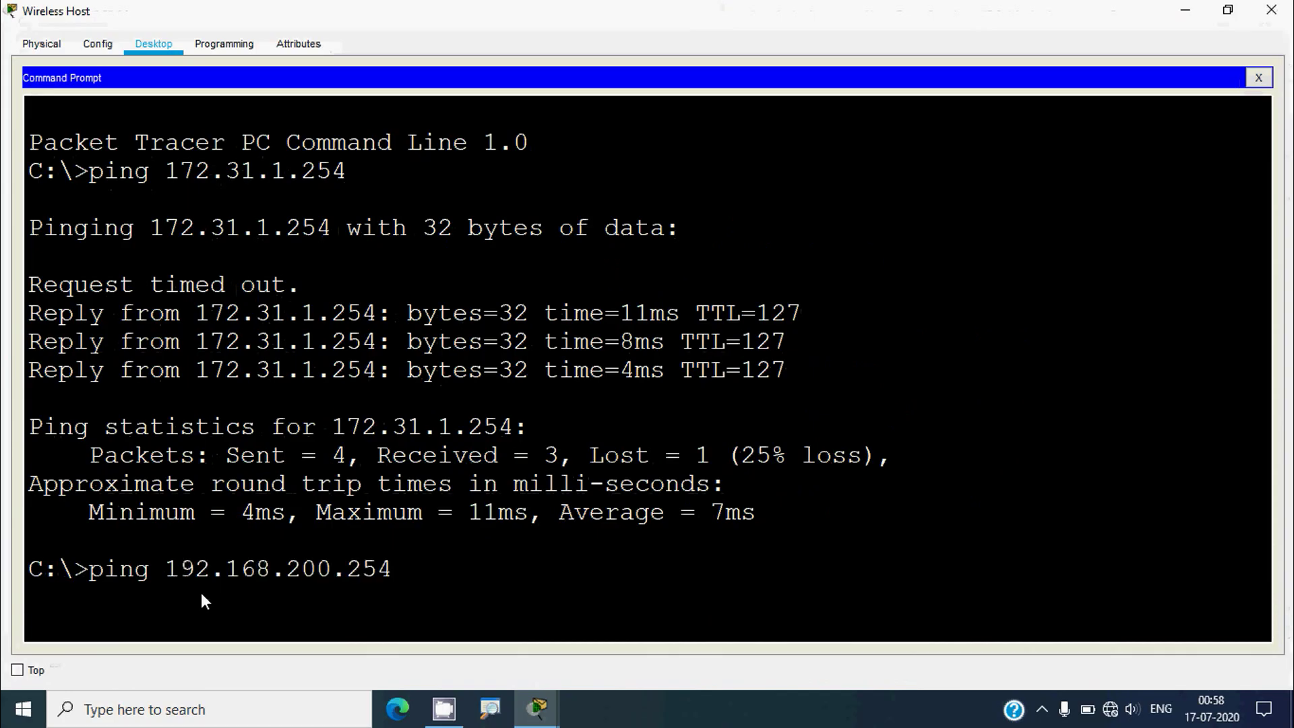
{"action": "key", "text": "Return"}
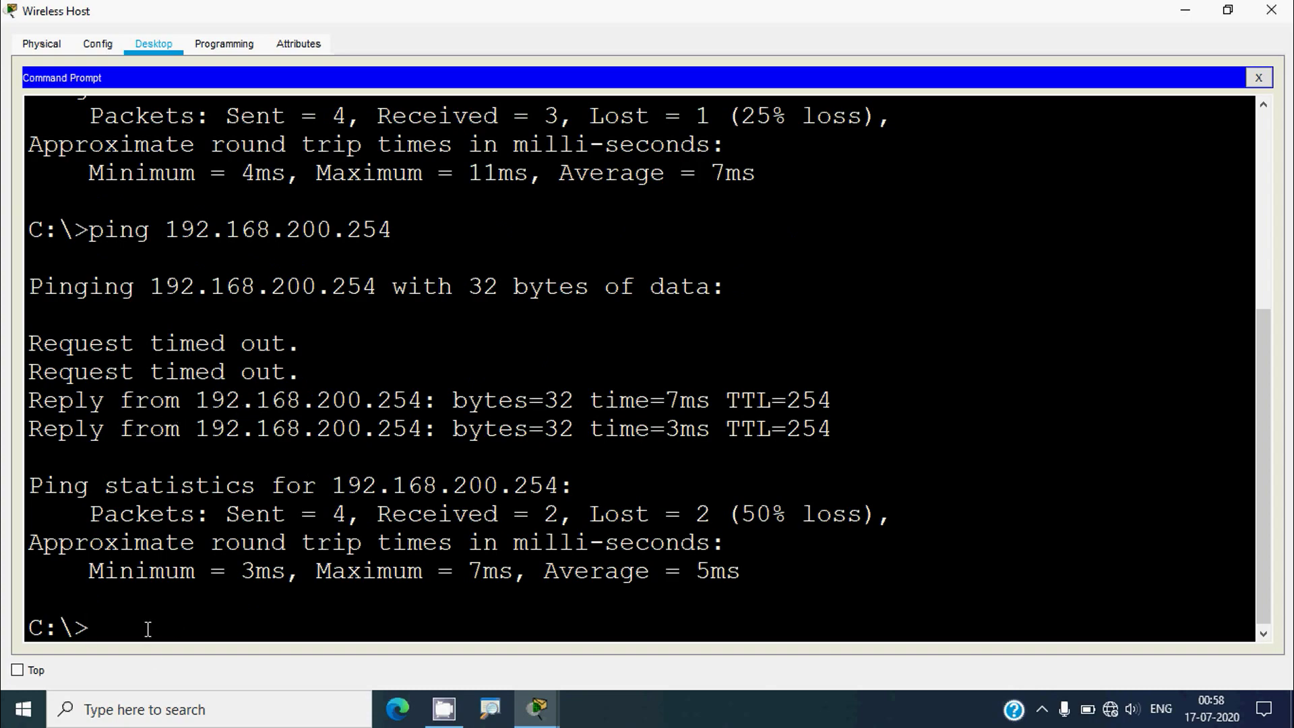
{"action": "key", "text": "Up"}
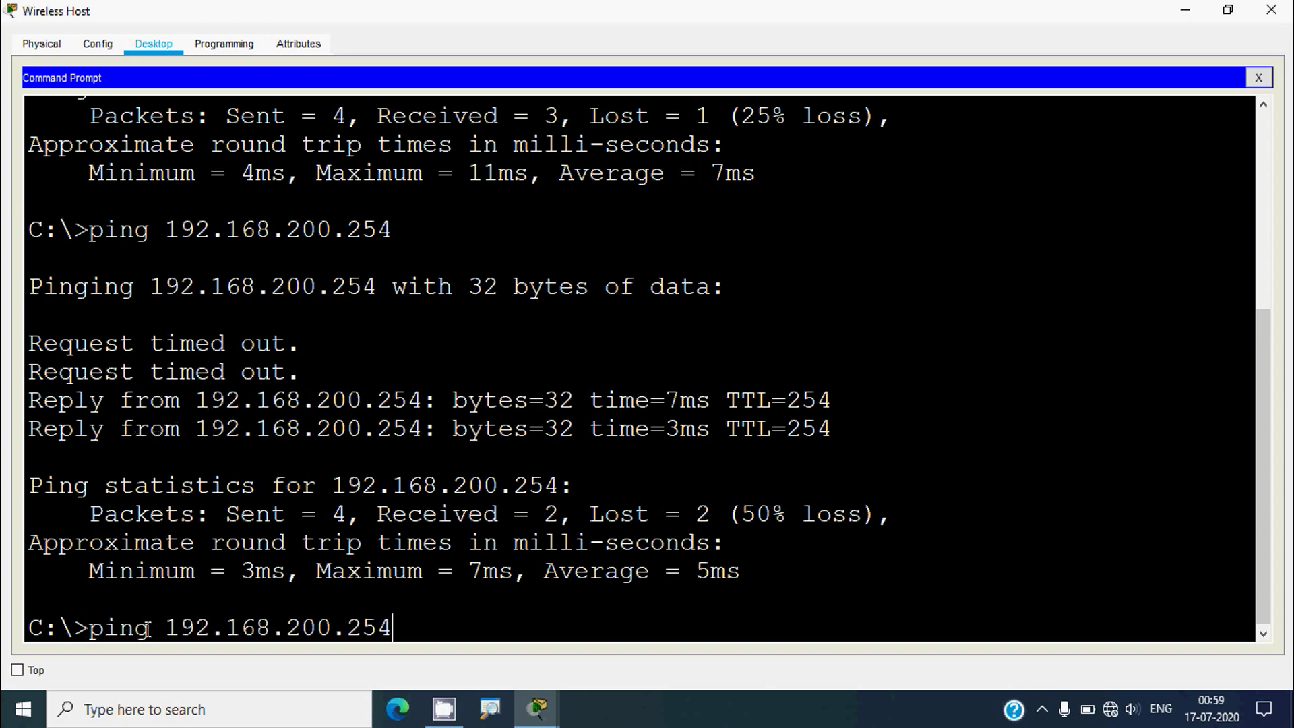
{"action": "key", "text": "Return"}
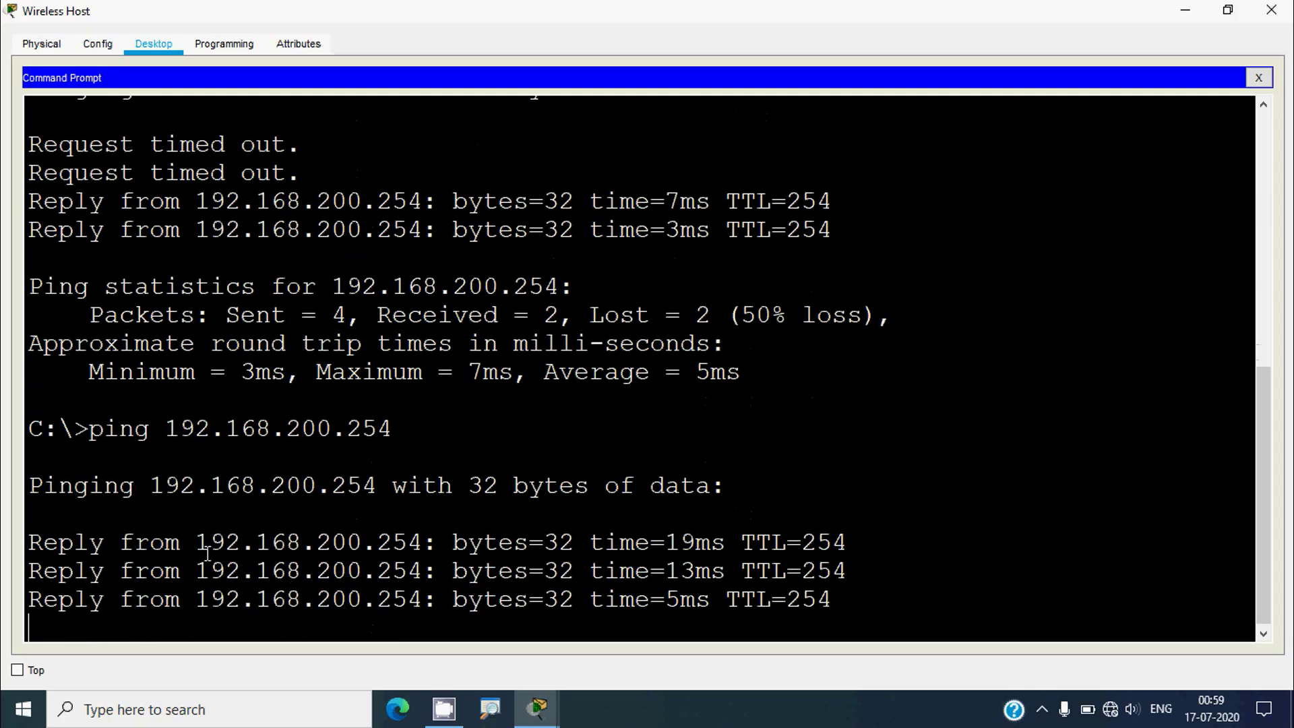
{"action": "left_click", "coordinate": [1271, 9]}
{"action": "left_click", "coordinate": [531, 483]}
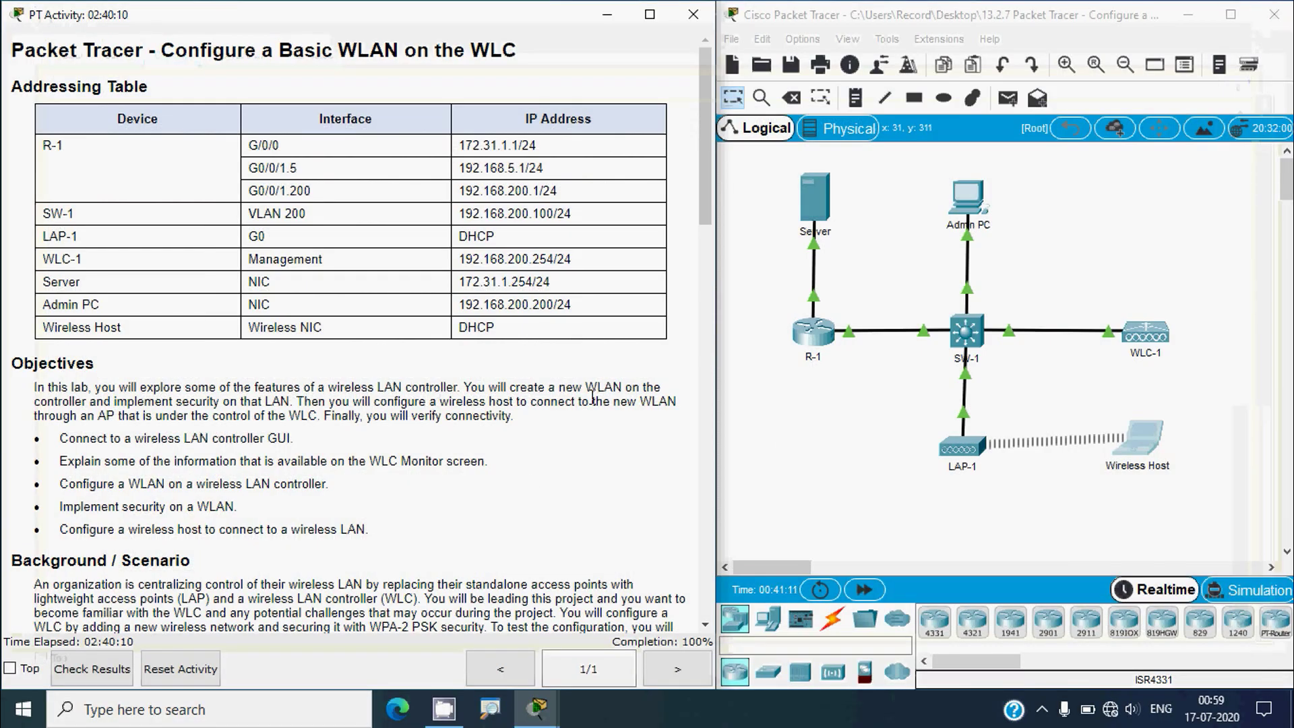